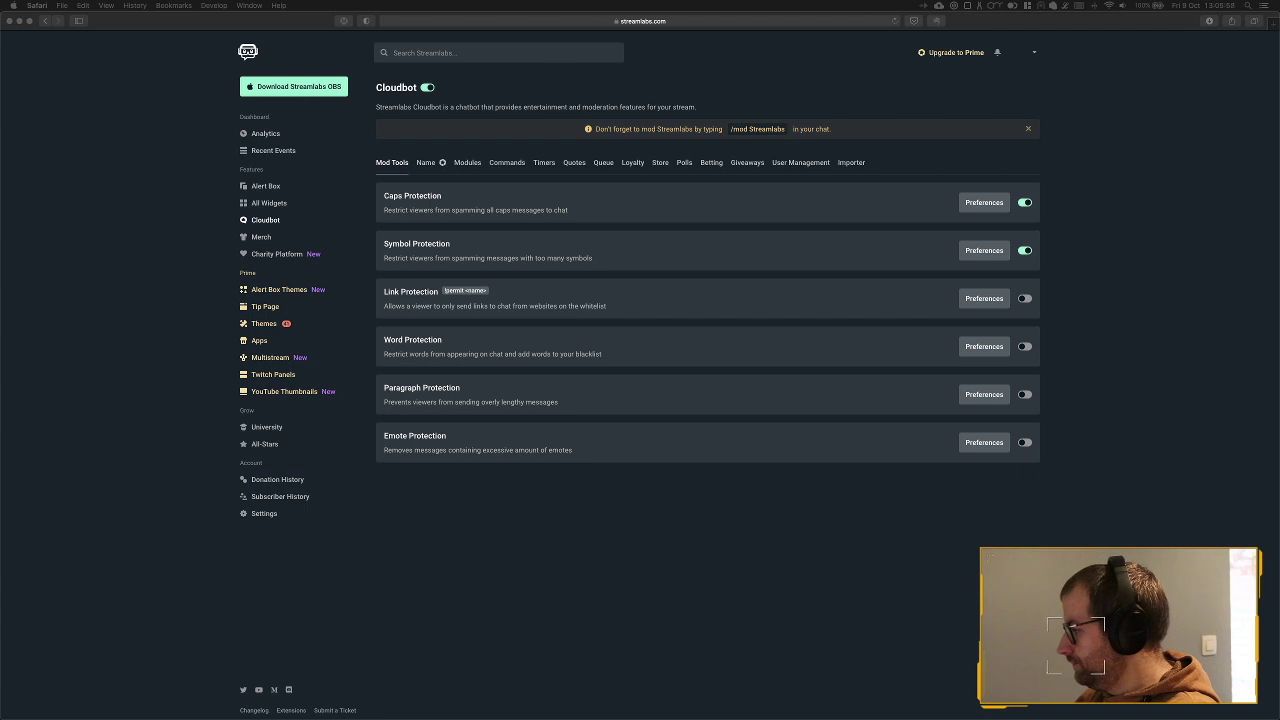
{"action": "key", "text": "super+Tab"}
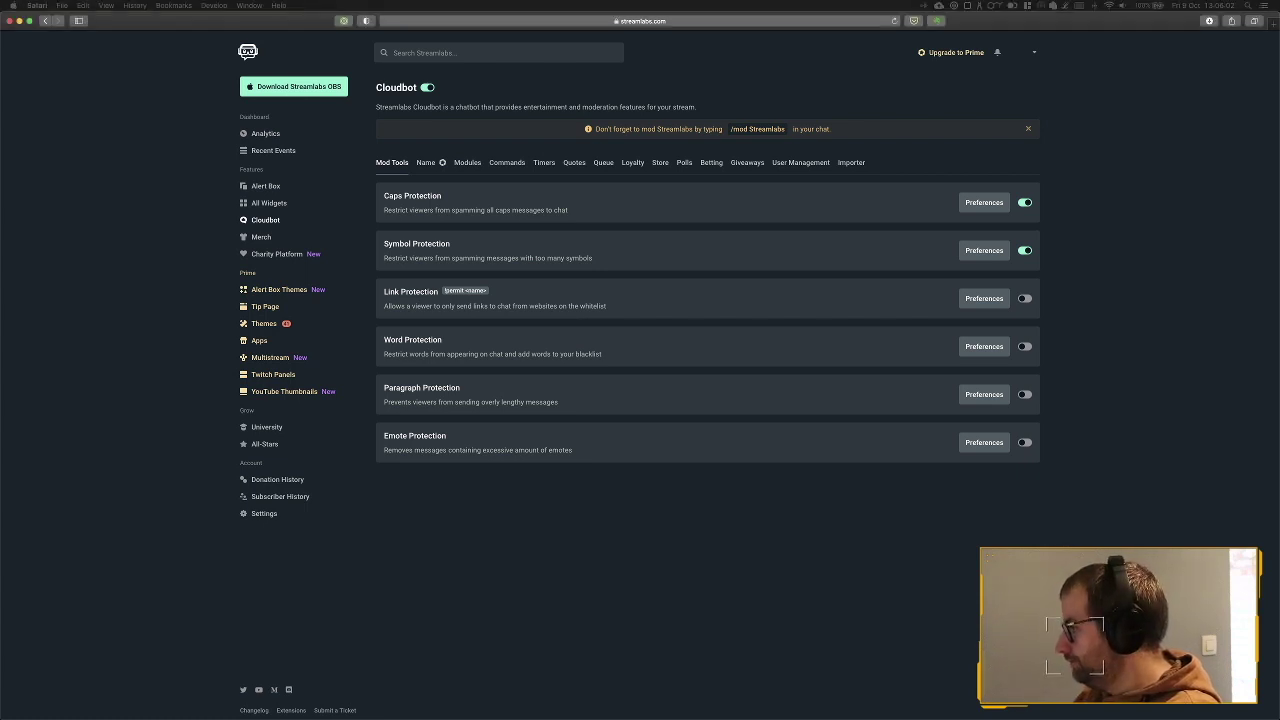
{"action": "key", "text": "super+Tab"}
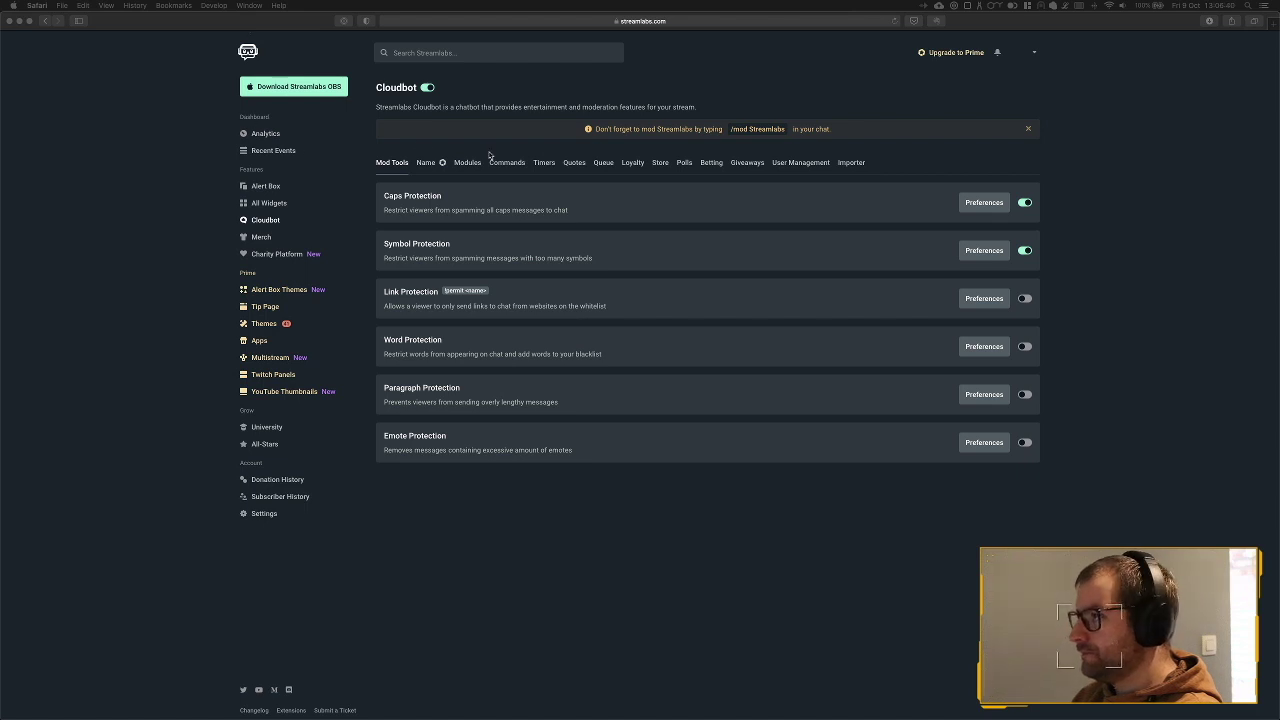
- Enlarge the Cloudbot page by three zoom levels
{"action": "left_click", "coordinate": [147, 132]}
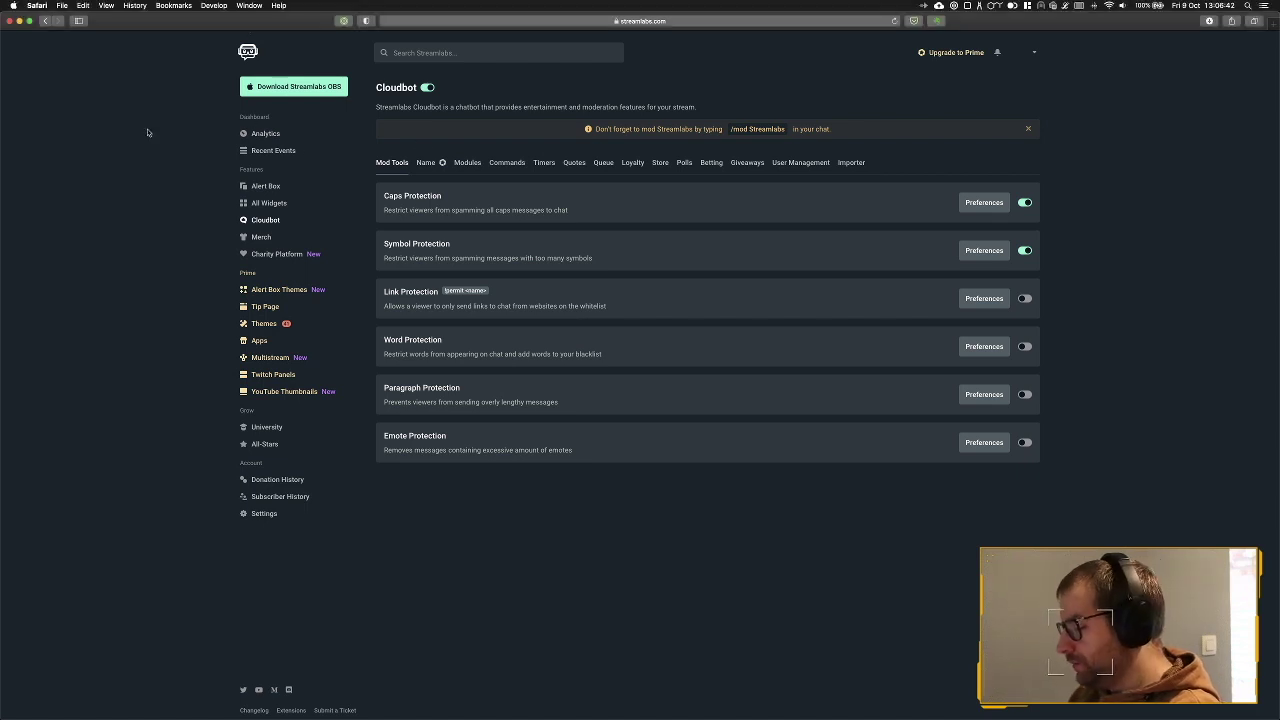
{"action": "key", "text": "super+equal"}
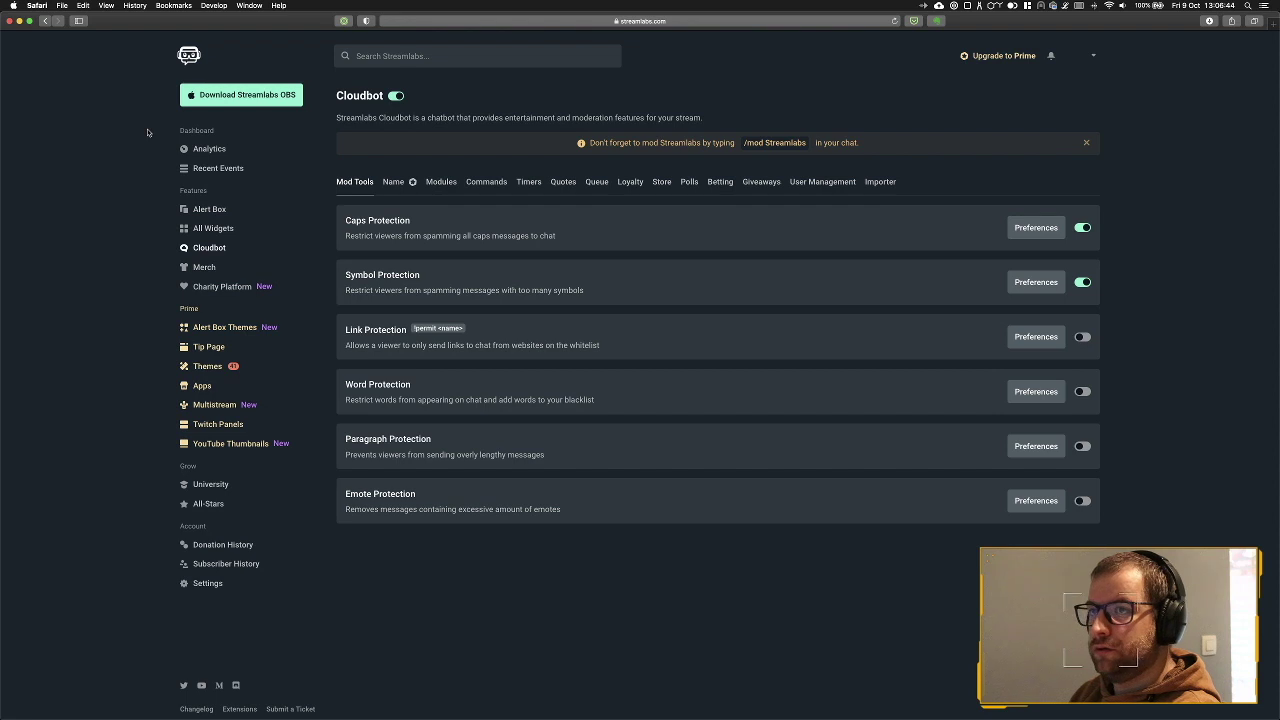
{"action": "key", "text": "super+equal"}
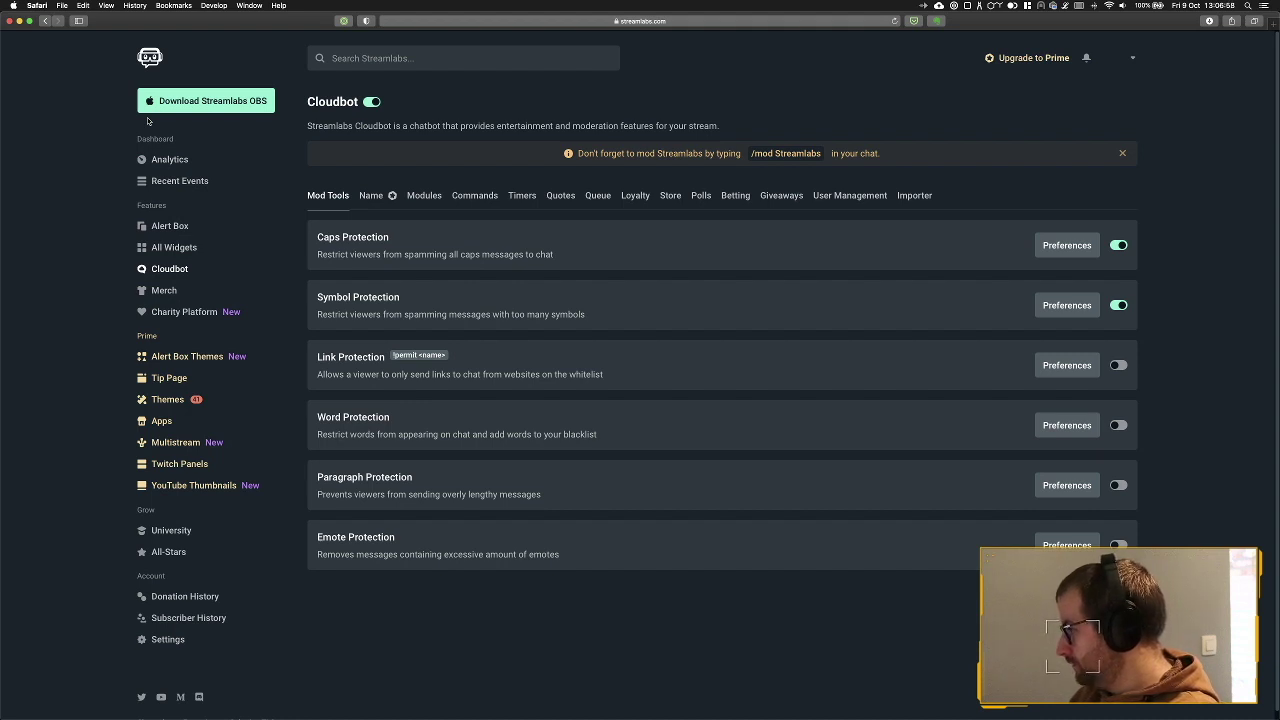
{"action": "key", "text": "super+equal"}
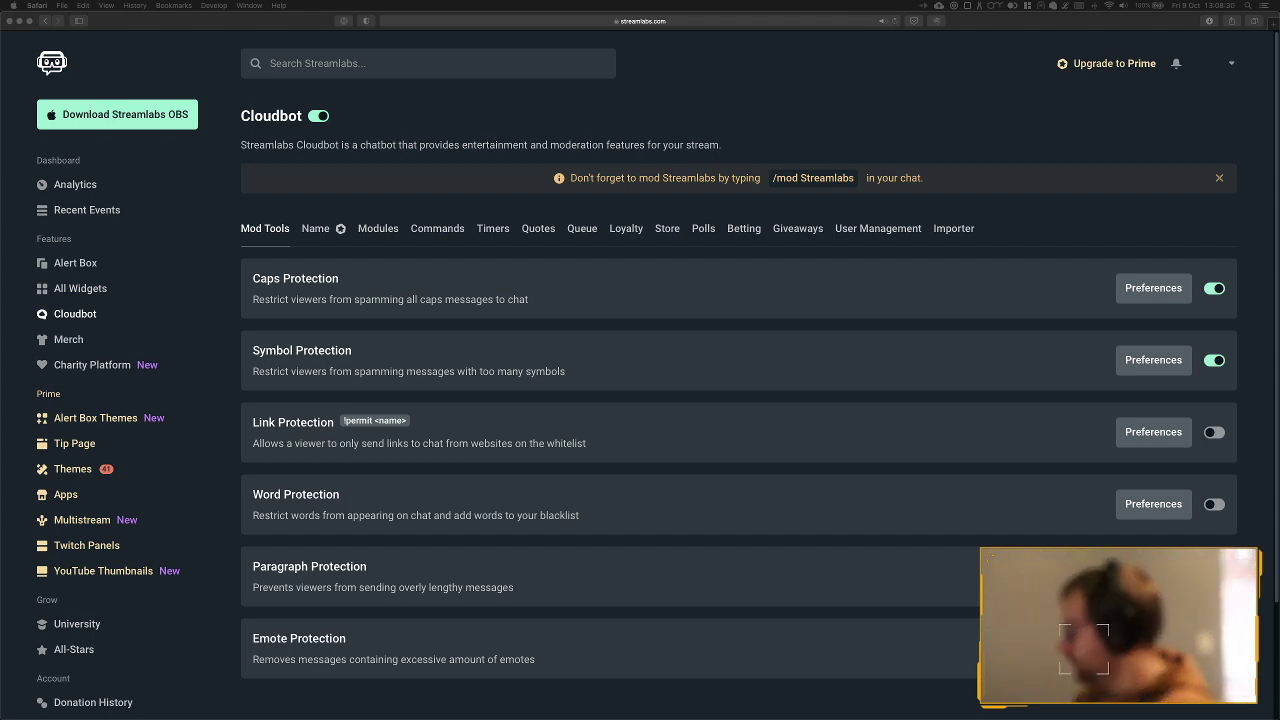
- Examine the list of Cloudbot modules from Chat Alerts through Emote Combo
{"action": "key", "text": "super+Tab"}
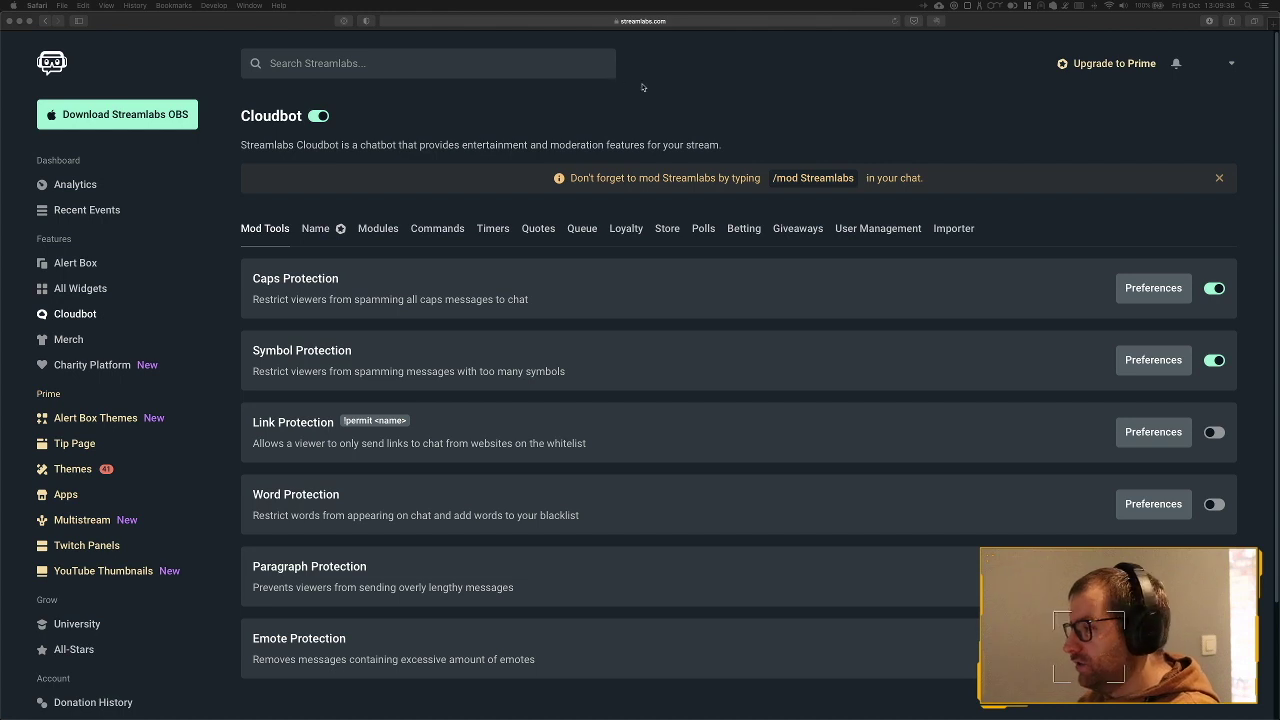
{"action": "left_click", "coordinate": [722, 212]}
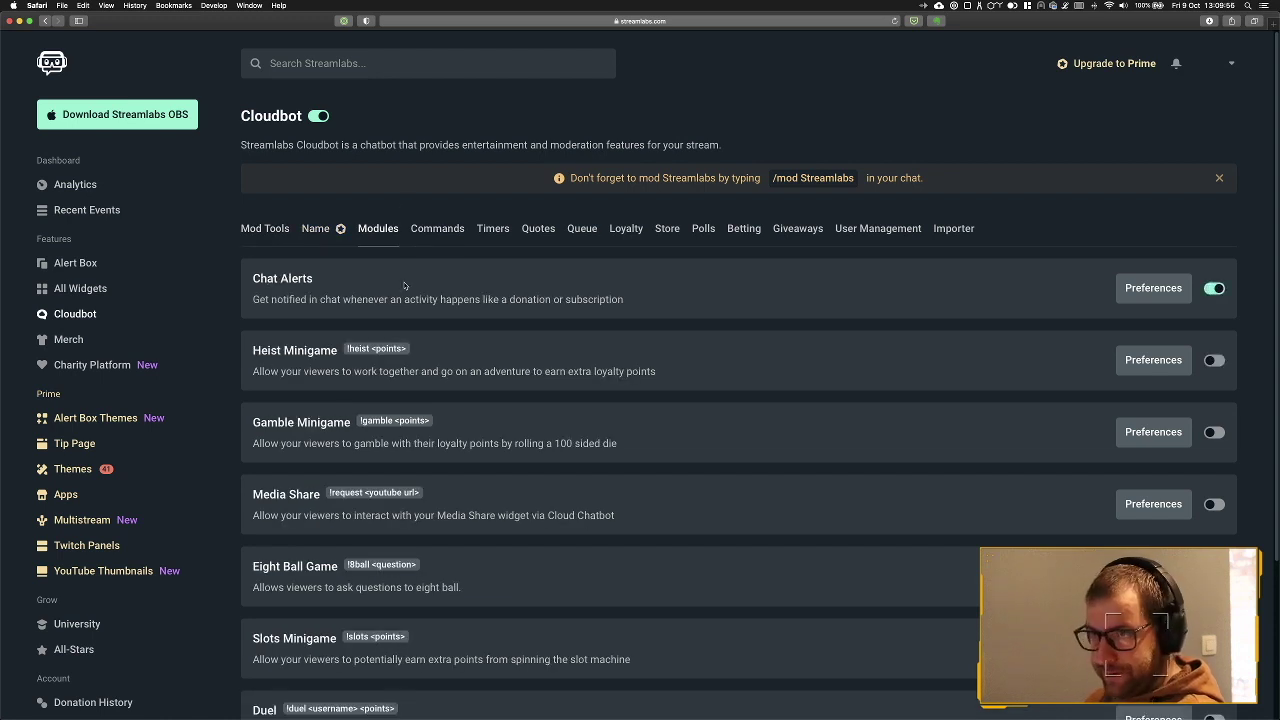
{"action": "scroll", "coordinate": [400, 286], "scroll_direction": "down", "scroll_amount": 1}
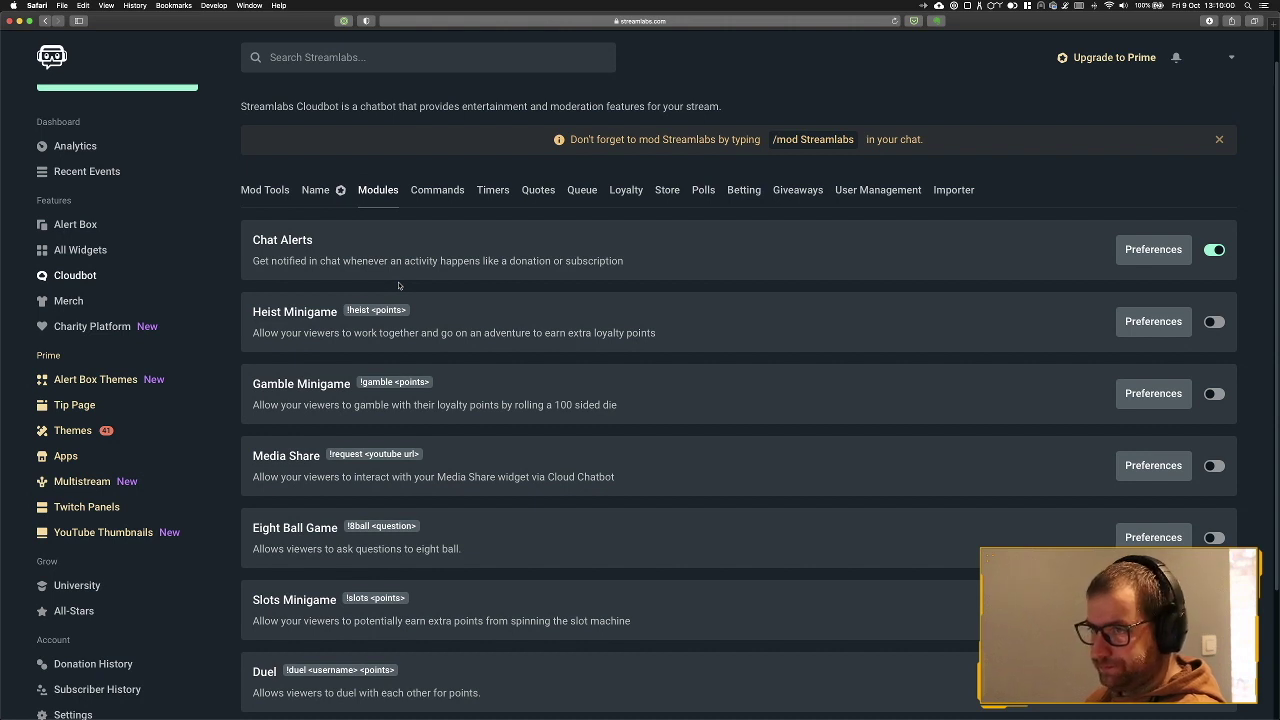
{"action": "scroll", "coordinate": [398, 286], "scroll_direction": "down", "scroll_amount": 2}
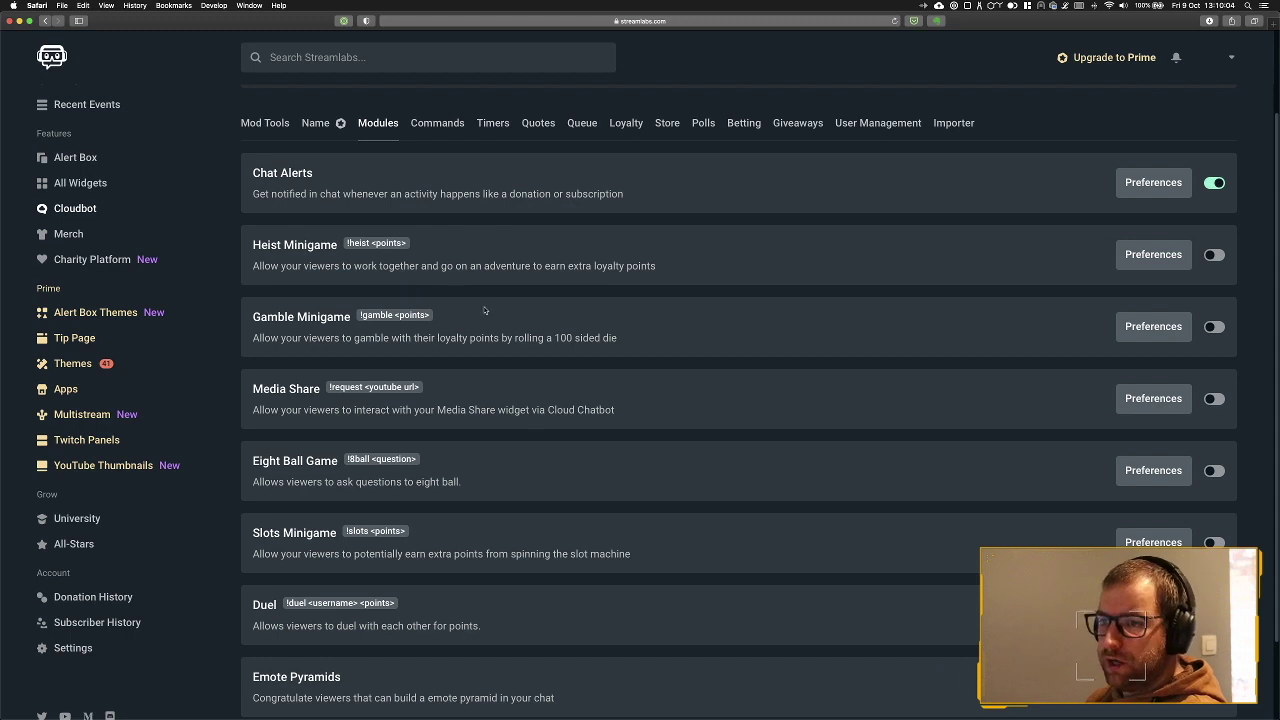
{"action": "scroll", "coordinate": [520, 320], "scroll_direction": "down", "scroll_amount": 1}
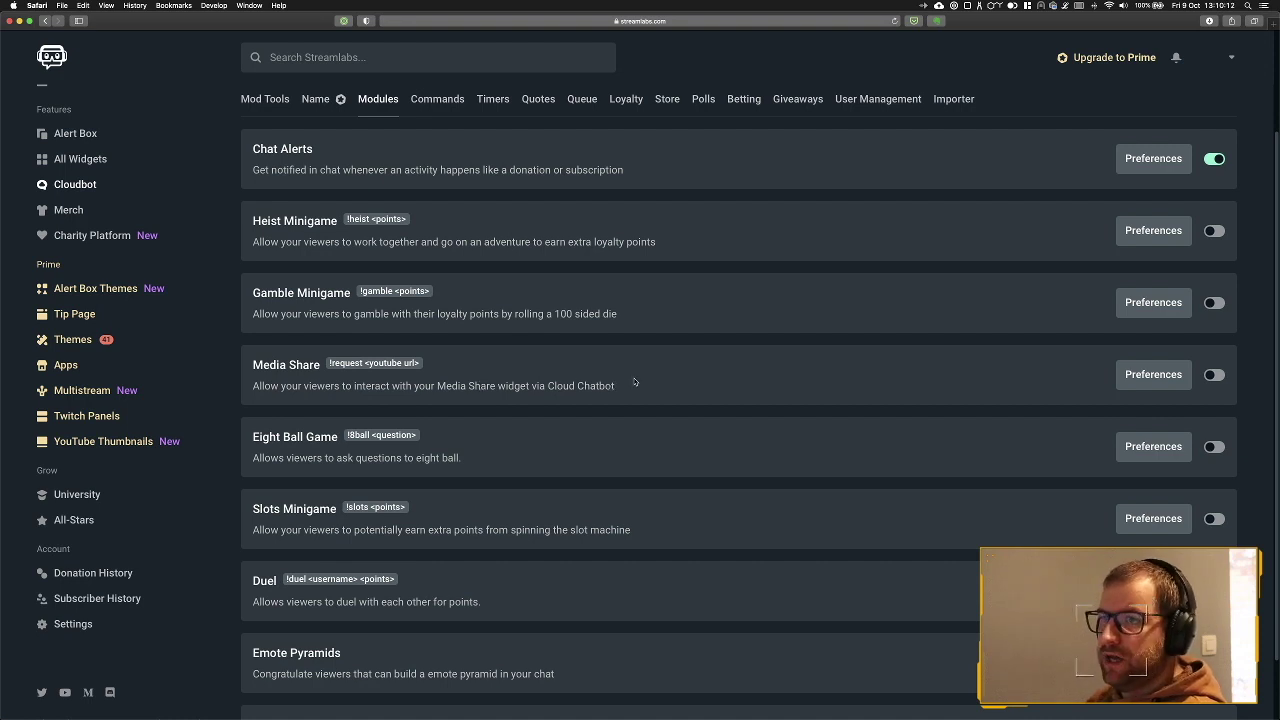
{"action": "scroll", "coordinate": [634, 382], "scroll_direction": "down", "scroll_amount": 2}
{"action": "scroll", "coordinate": [634, 382], "scroll_direction": "down", "scroll_amount": 1}
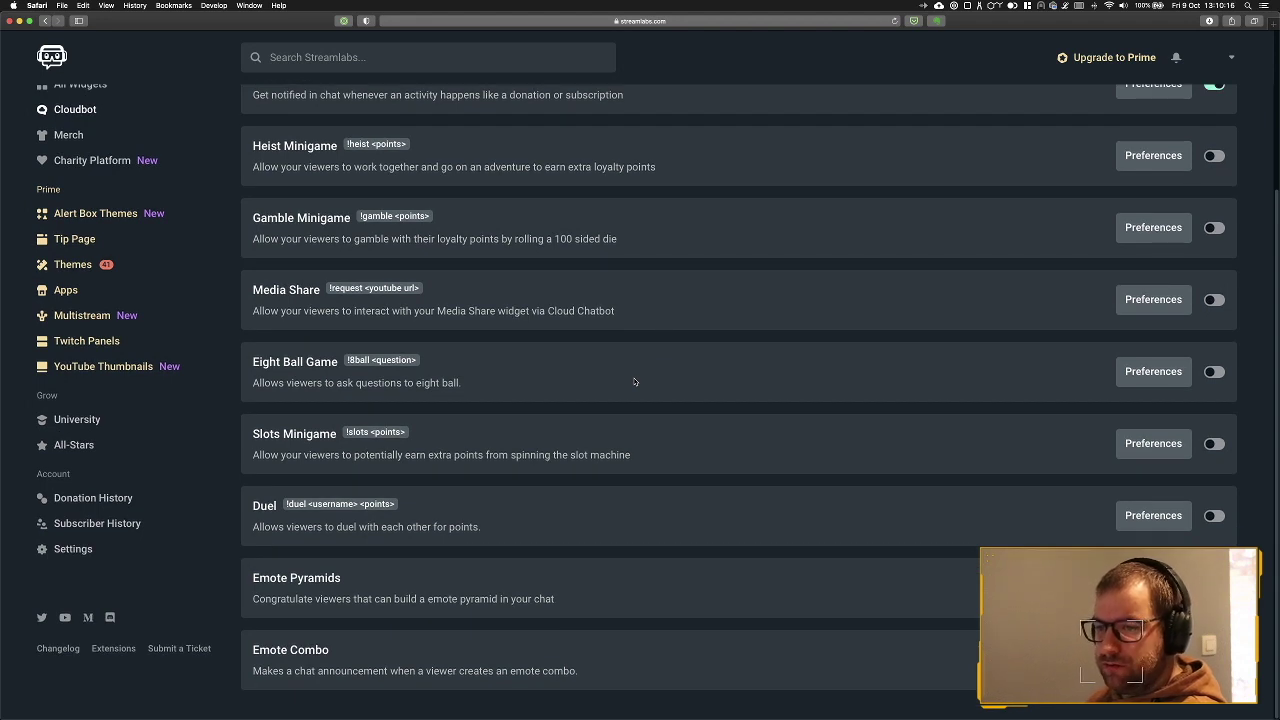
{"action": "scroll", "coordinate": [634, 382], "scroll_direction": "up", "scroll_amount": 5}
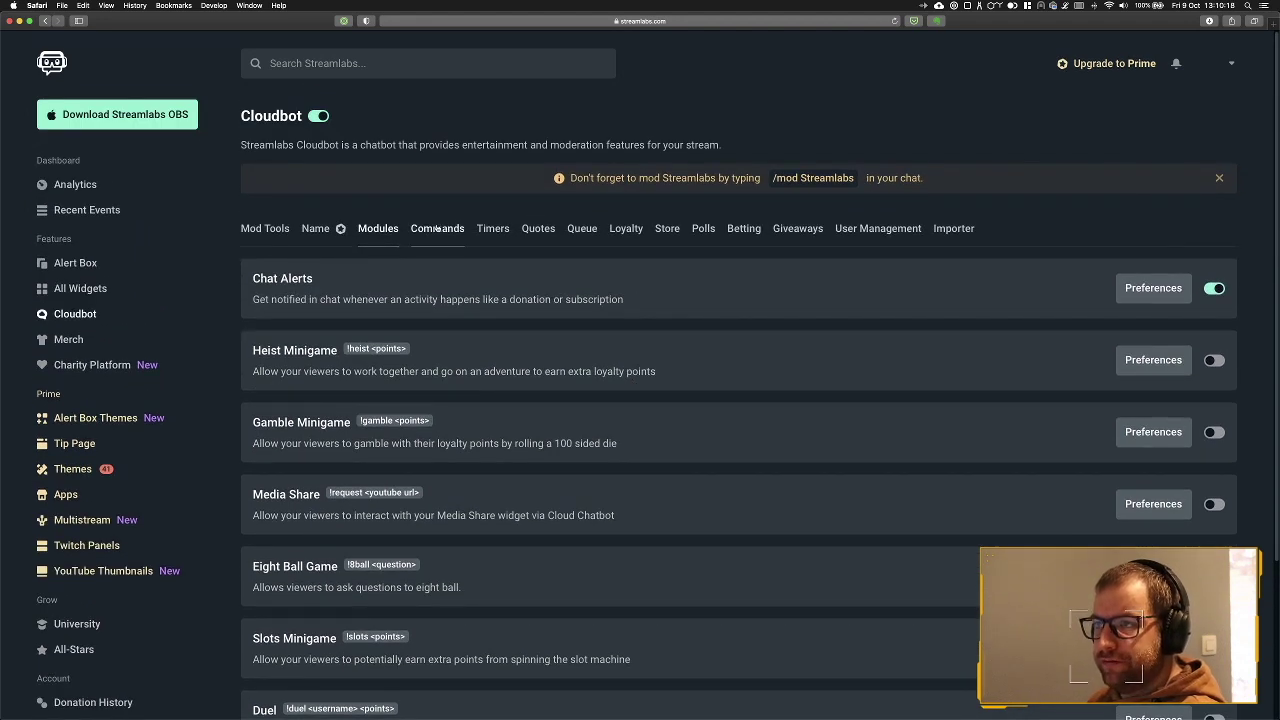
- Open the Cloudbot custom commands and delete the !gamertags command
{"action": "left_click", "coordinate": [437, 228]}
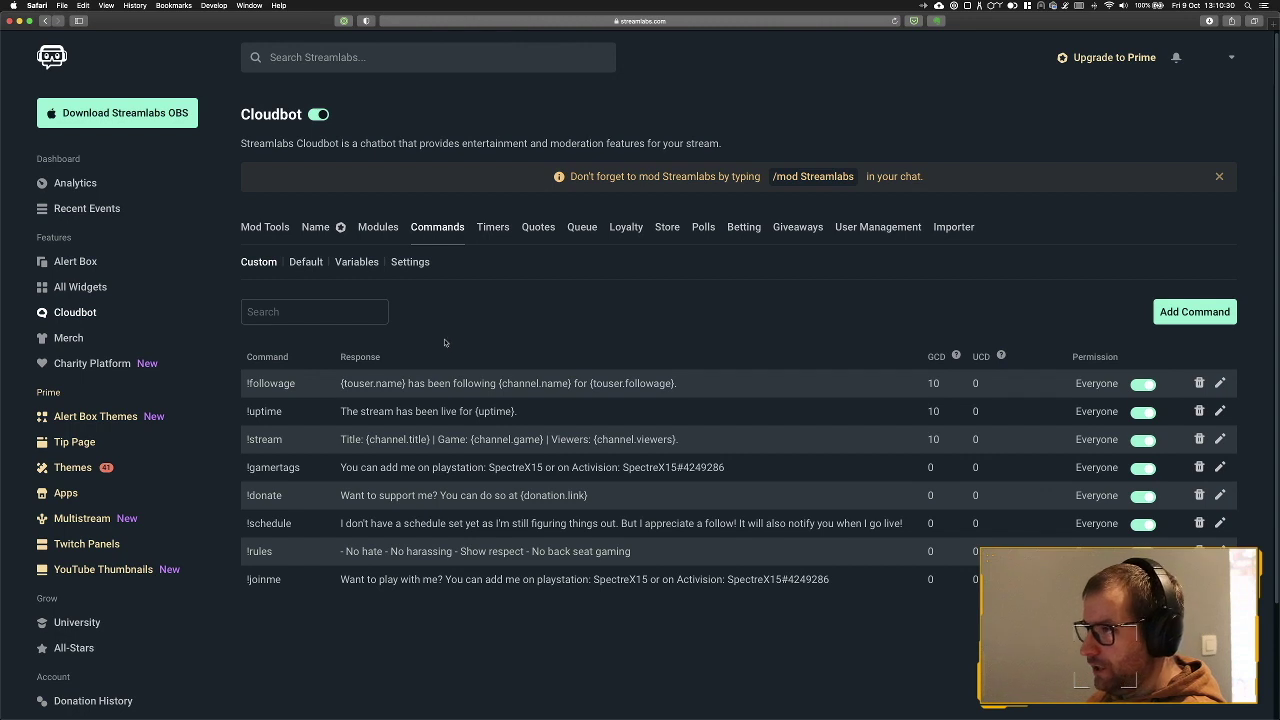
{"action": "mouse_move", "coordinate": [955, 358]}
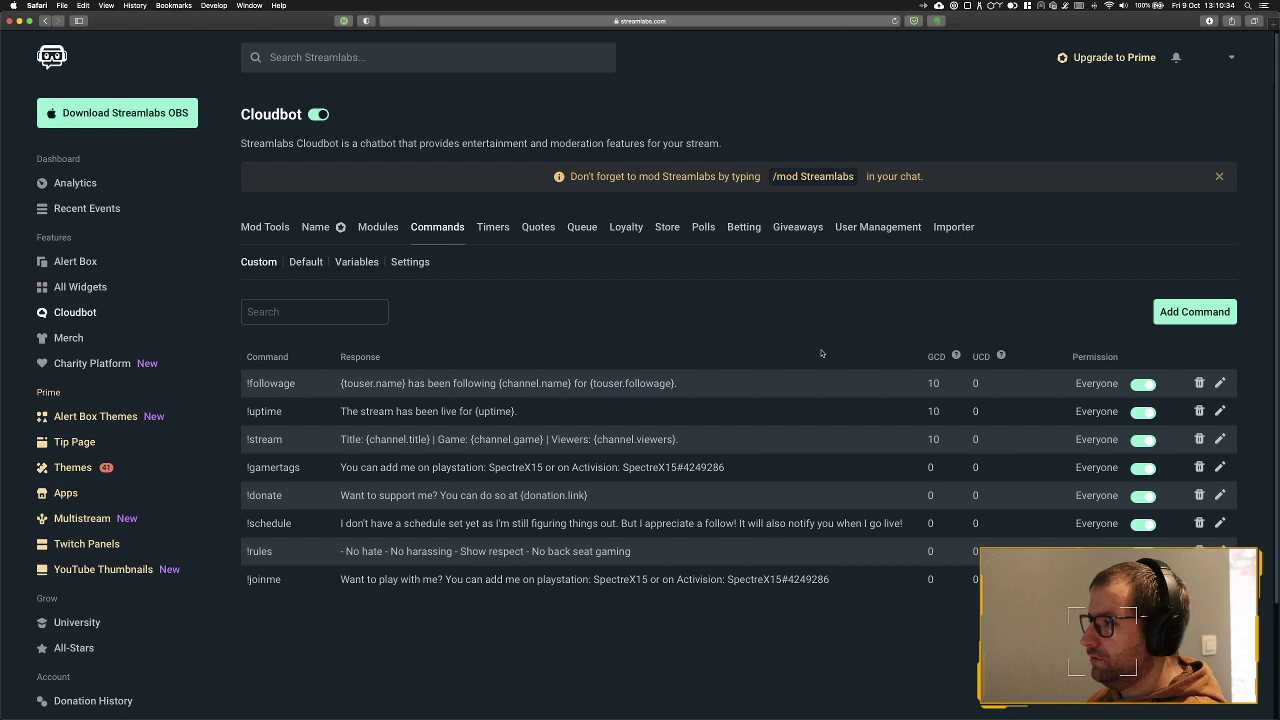
{"action": "mouse_move", "coordinate": [1001, 357]}
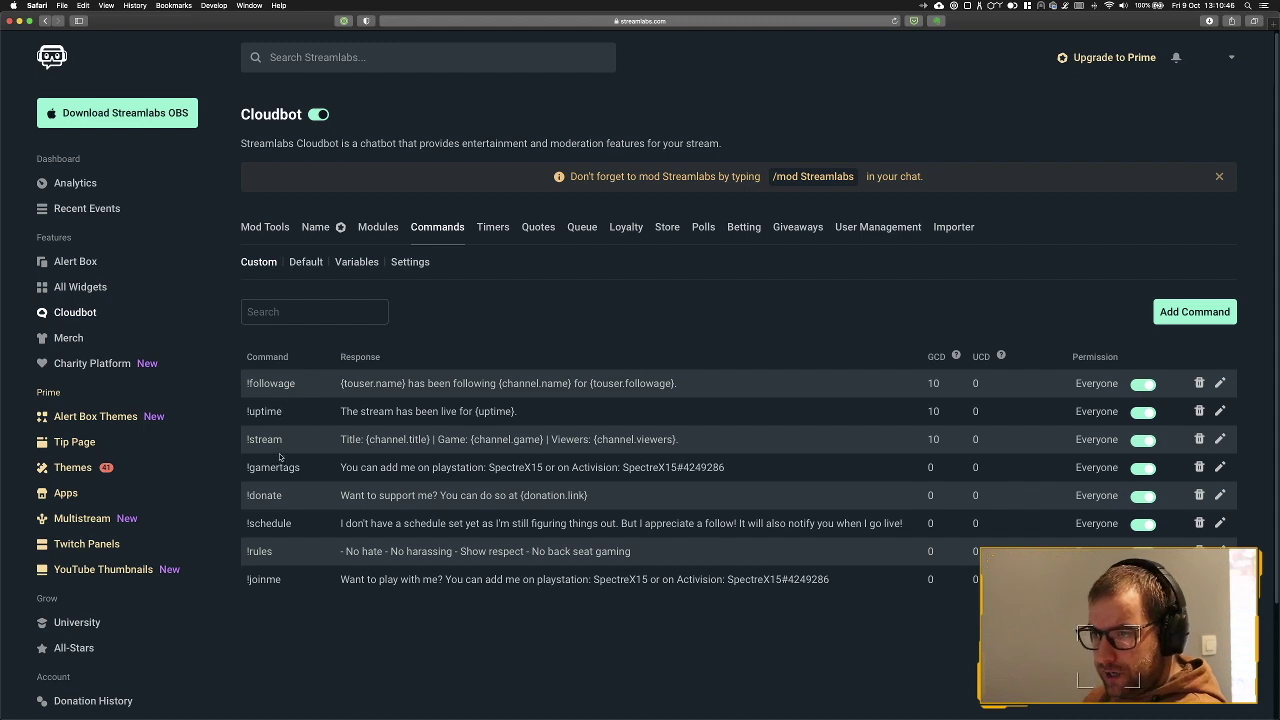
{"action": "scroll", "coordinate": [341, 456], "scroll_direction": "down", "scroll_amount": 1}
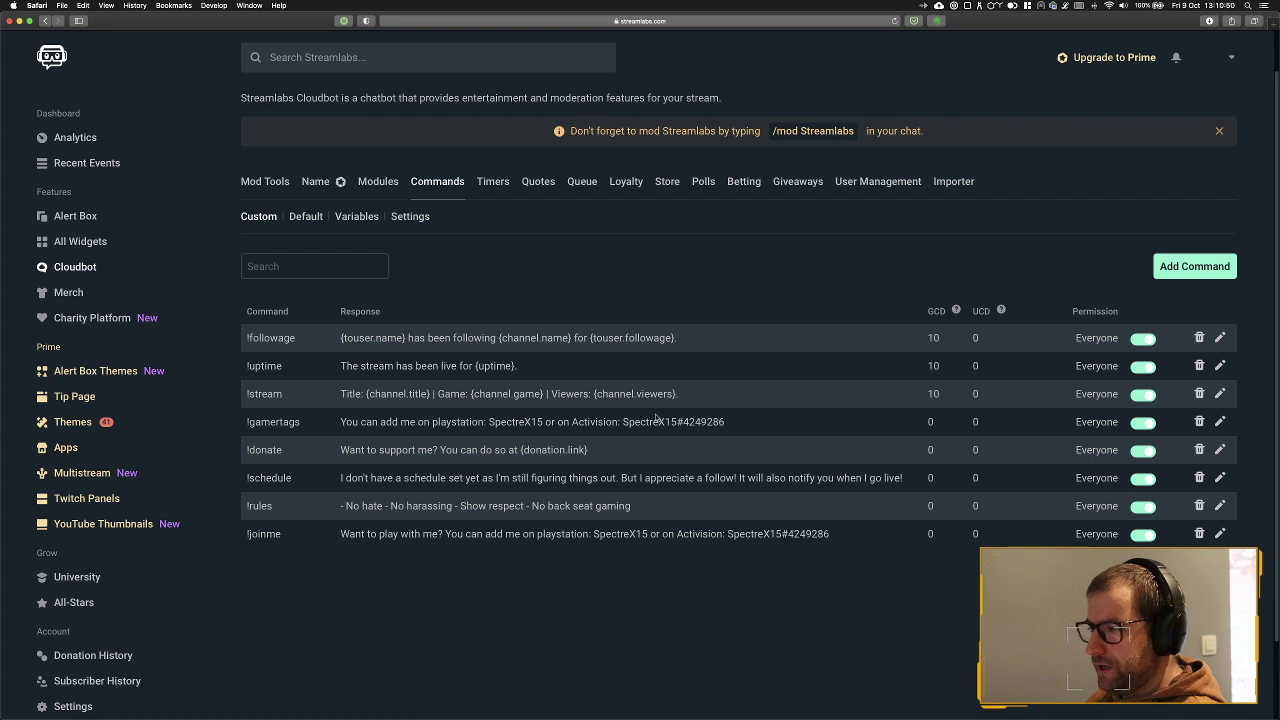
{"action": "left_click", "coordinate": [1201, 421]}
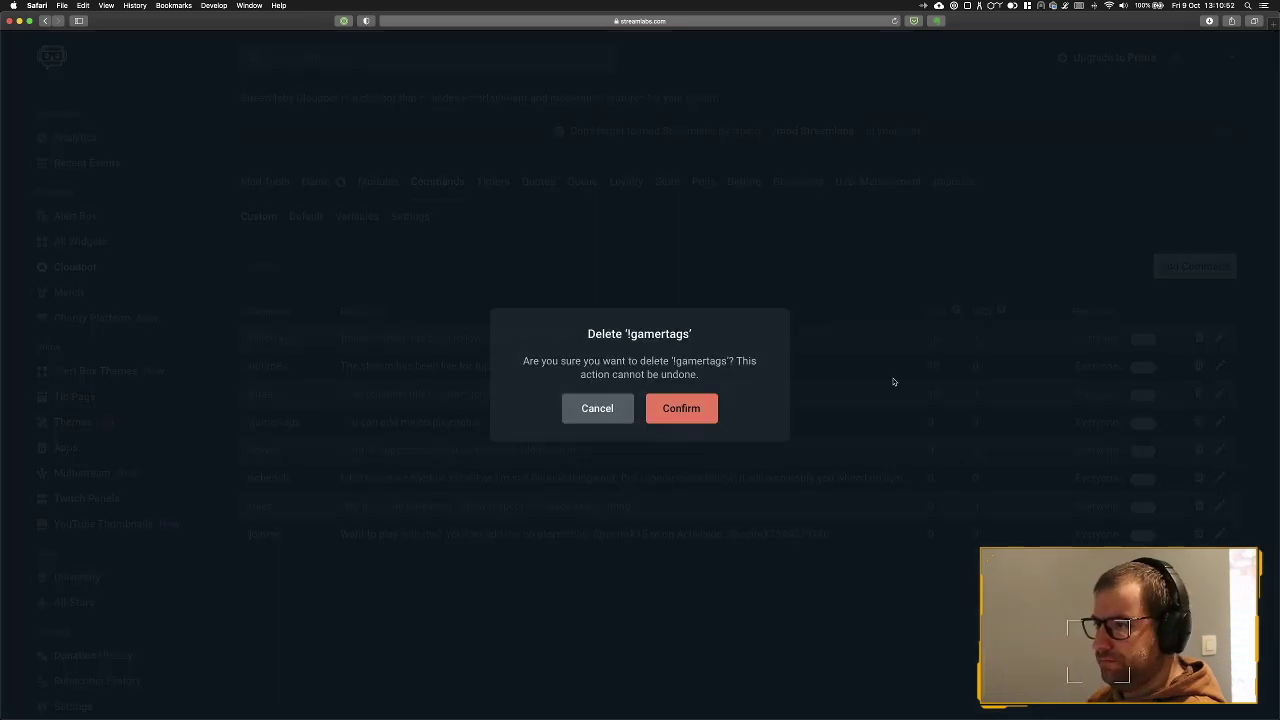
{"action": "left_click", "coordinate": [676, 408]}
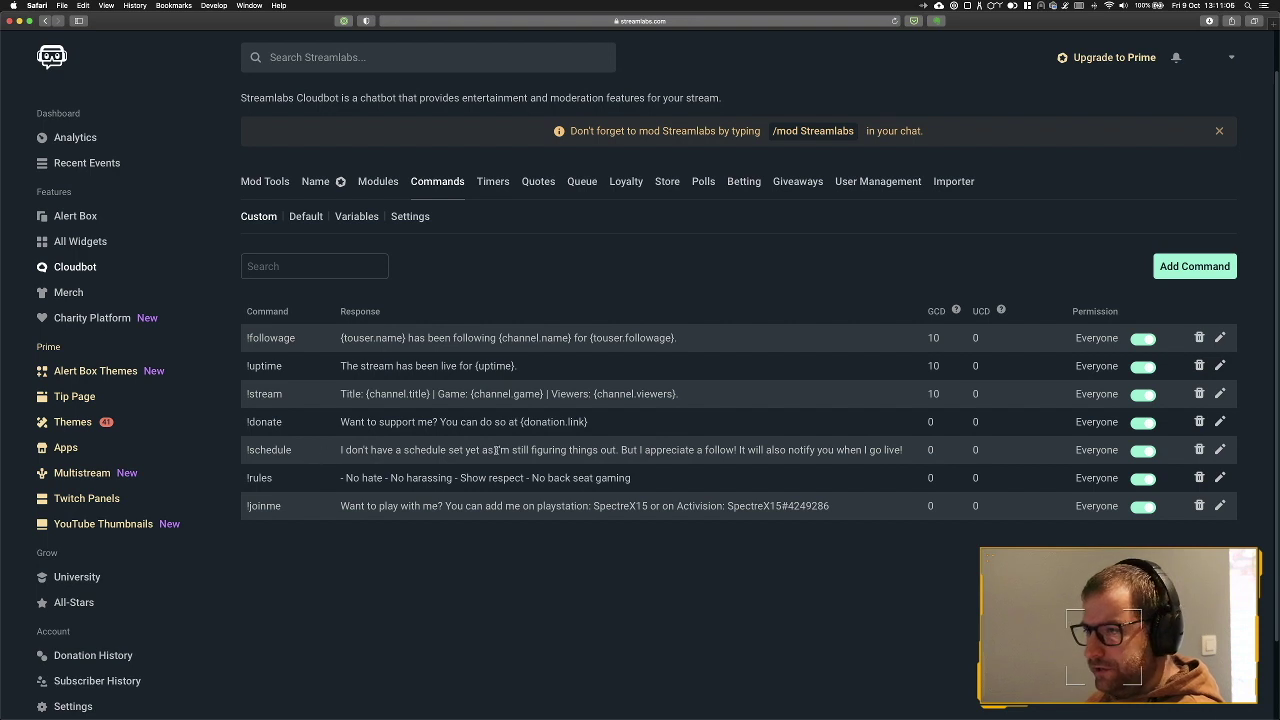
- Replace the !schedule command's response text with "You can catch me on stream every Friday"
{"action": "left_click", "coordinate": [1220, 450]}
{"action": "left_click", "coordinate": [746, 406]}
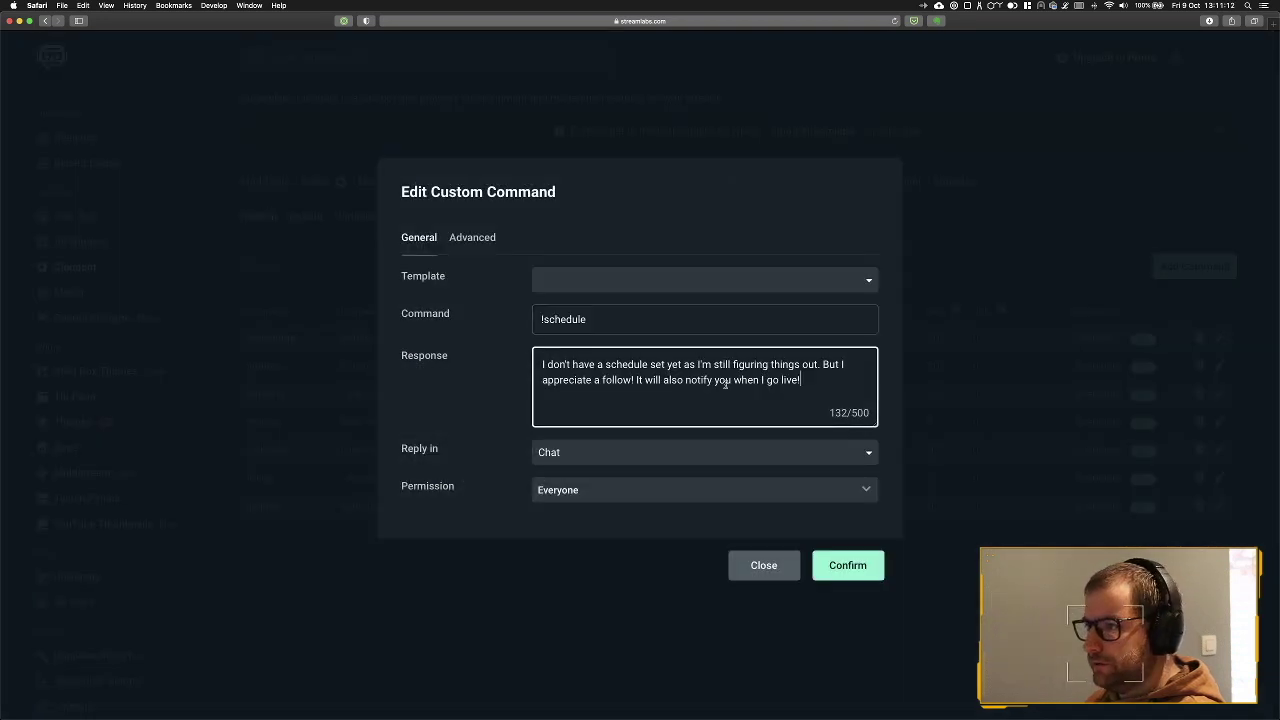
{"action": "left_click_drag", "start_coordinate": [824, 382], "coordinate": [328, 350]}
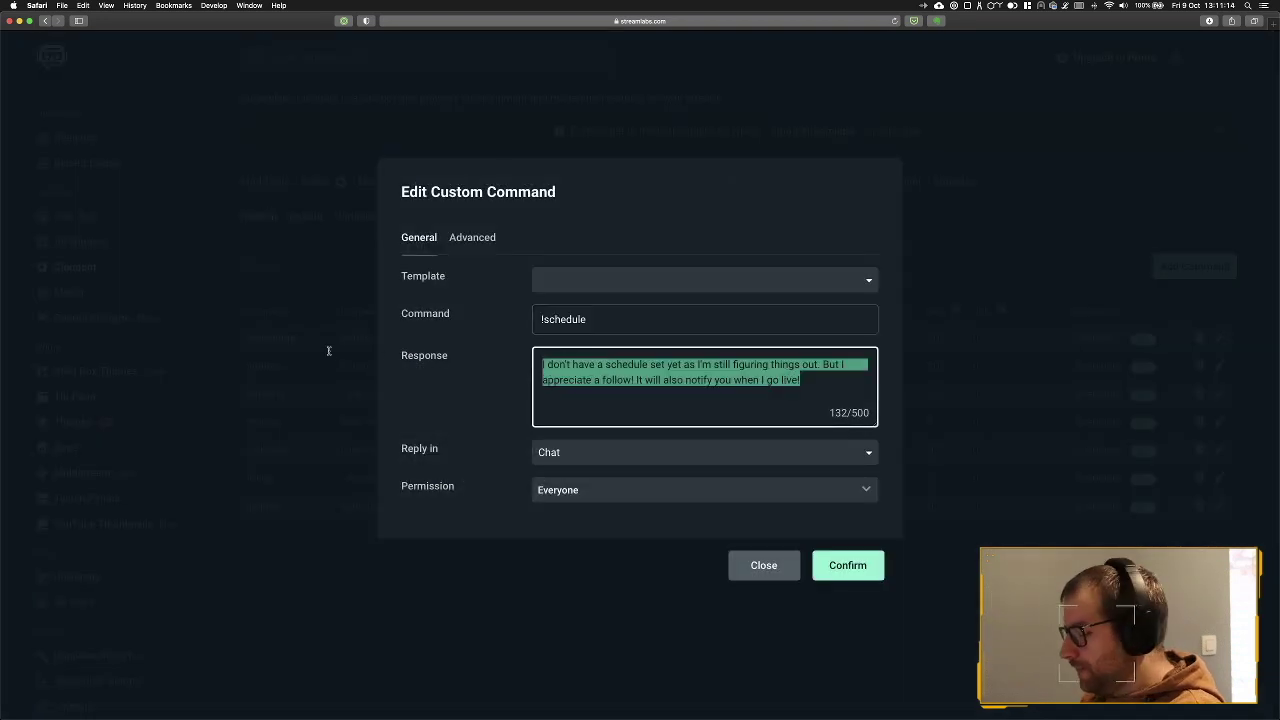
{"action": "type", "text": "You c"}
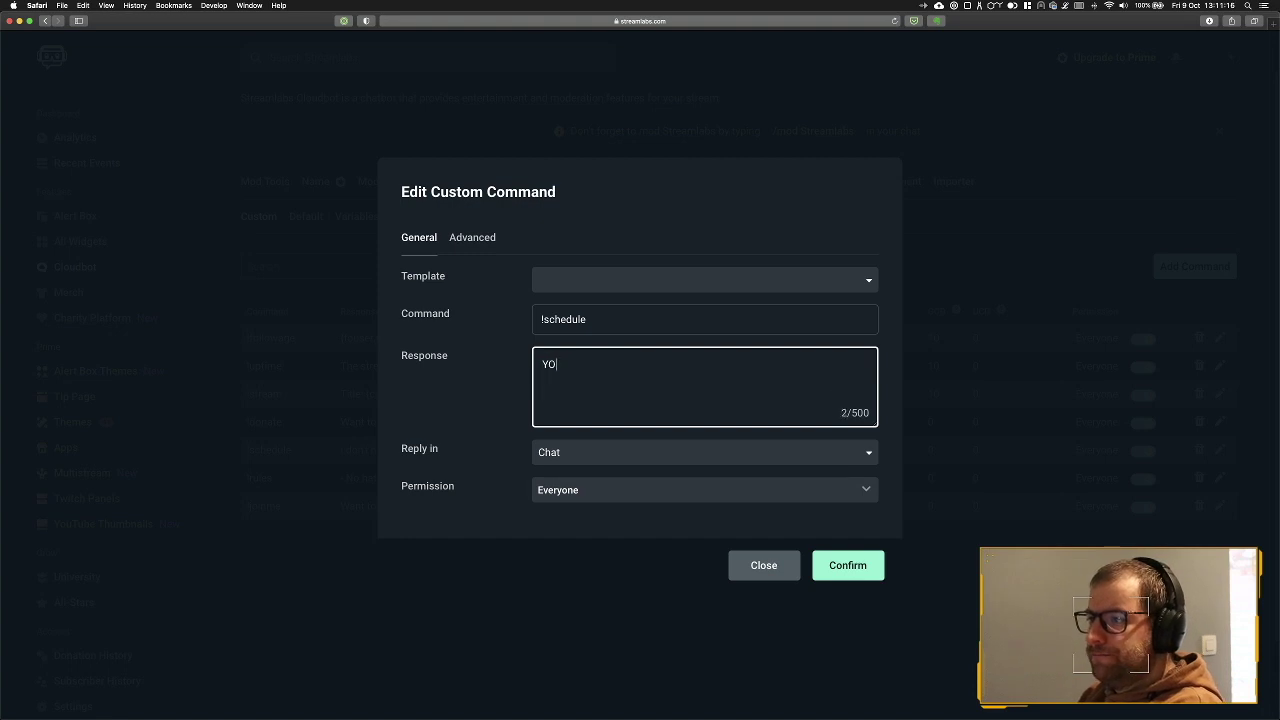
{"action": "key", "text": "BackSpace"}
{"action": "key", "text": "BackSpace"}
{"action": "key", "text": "BackSpace"}
{"action": "key", "text": "BackSpace"}
{"action": "type", "text": "ou can "}
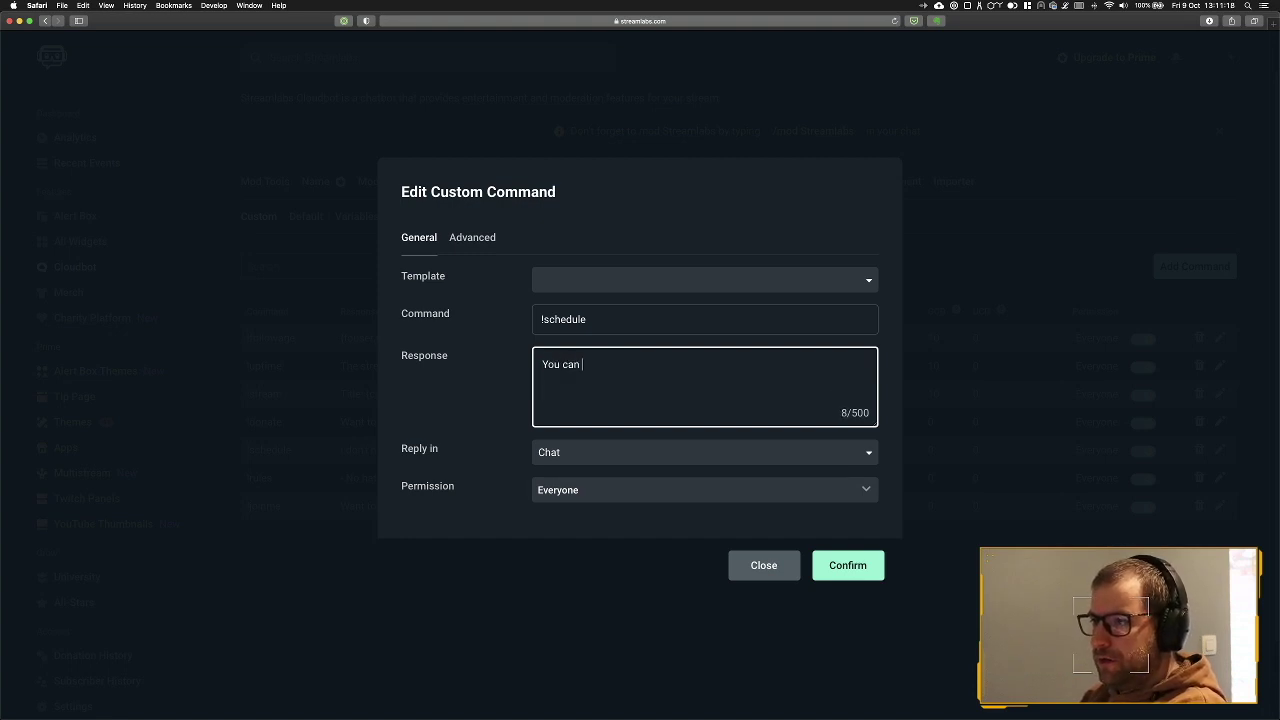
{"action": "type", "text": "catch me on "}
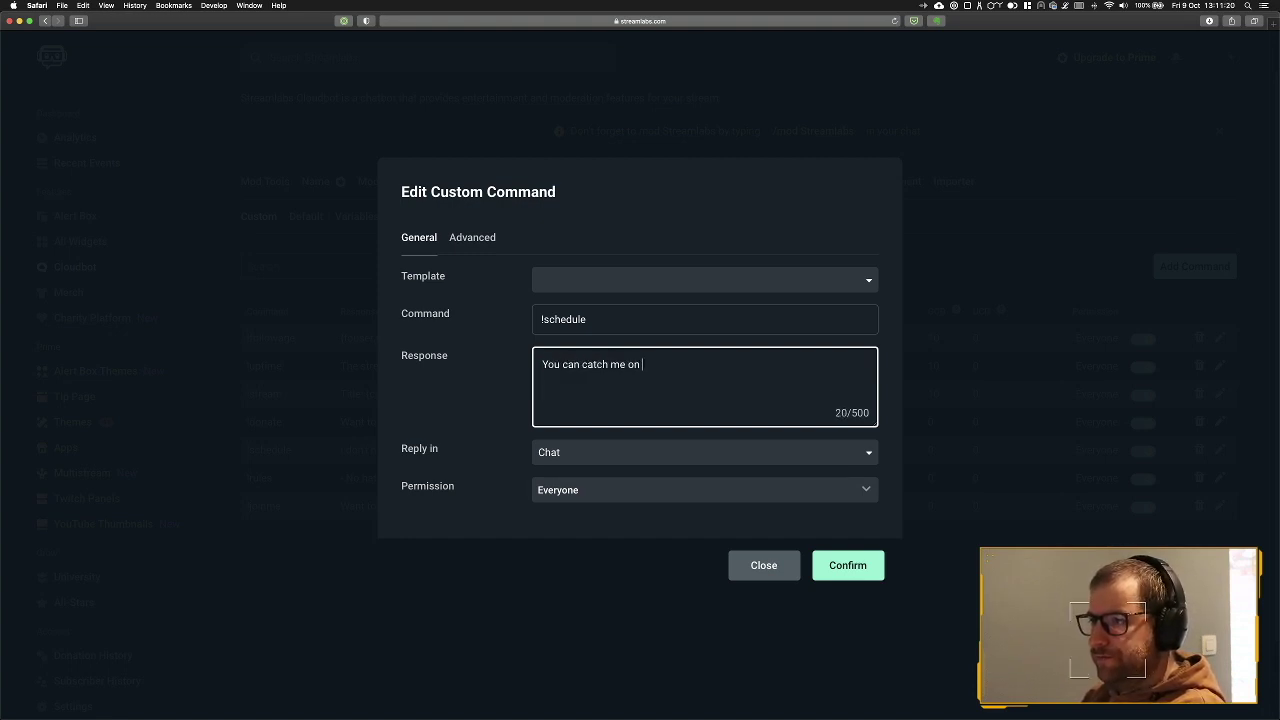
{"action": "type", "text": "stream e"}
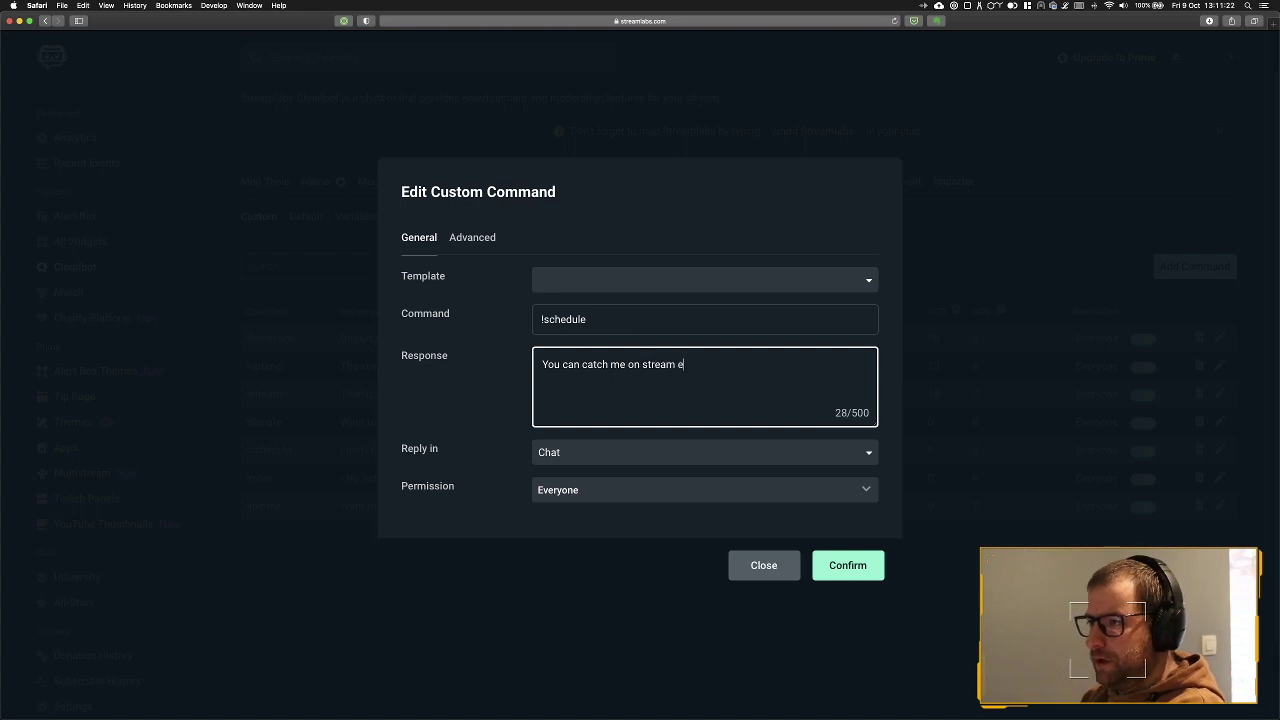
{"action": "type", "text": "very friday"}
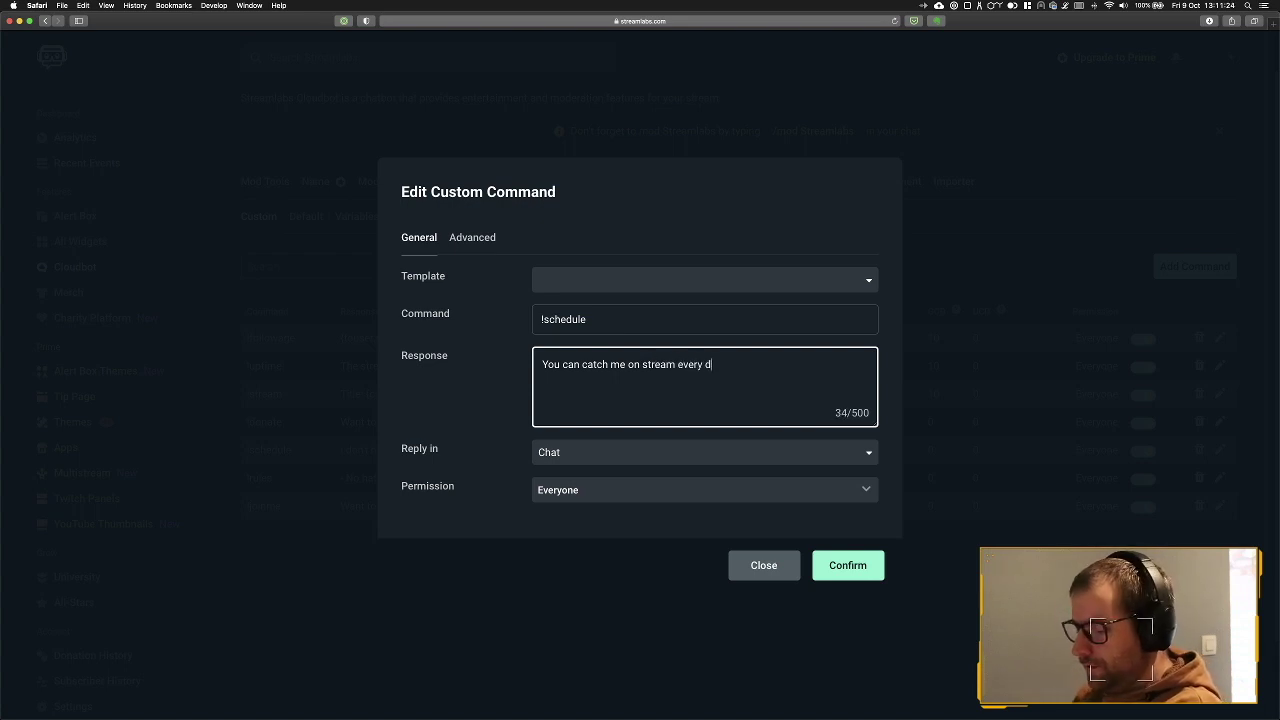
- Complete the first sentence of the !schedule response with the stream hours "from 13 to 16 pm."
{"action": "type", "text": " from 12"}
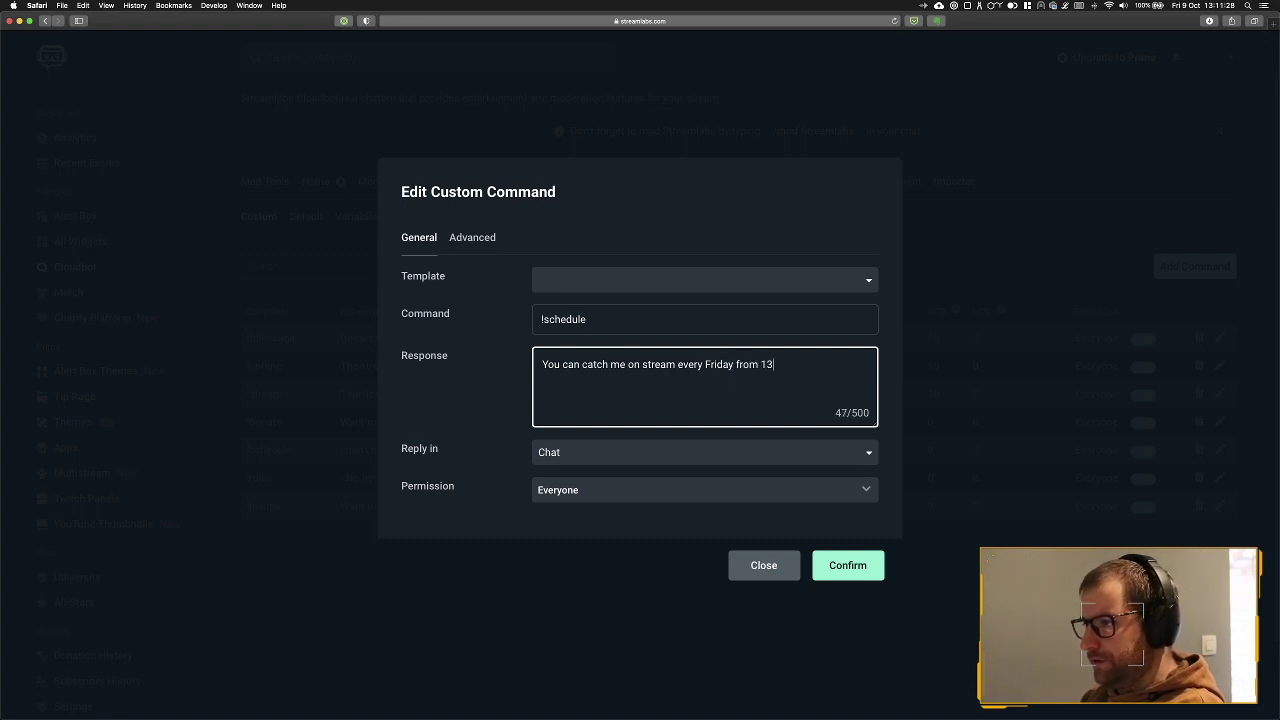
{"action": "type", "text": " to "}
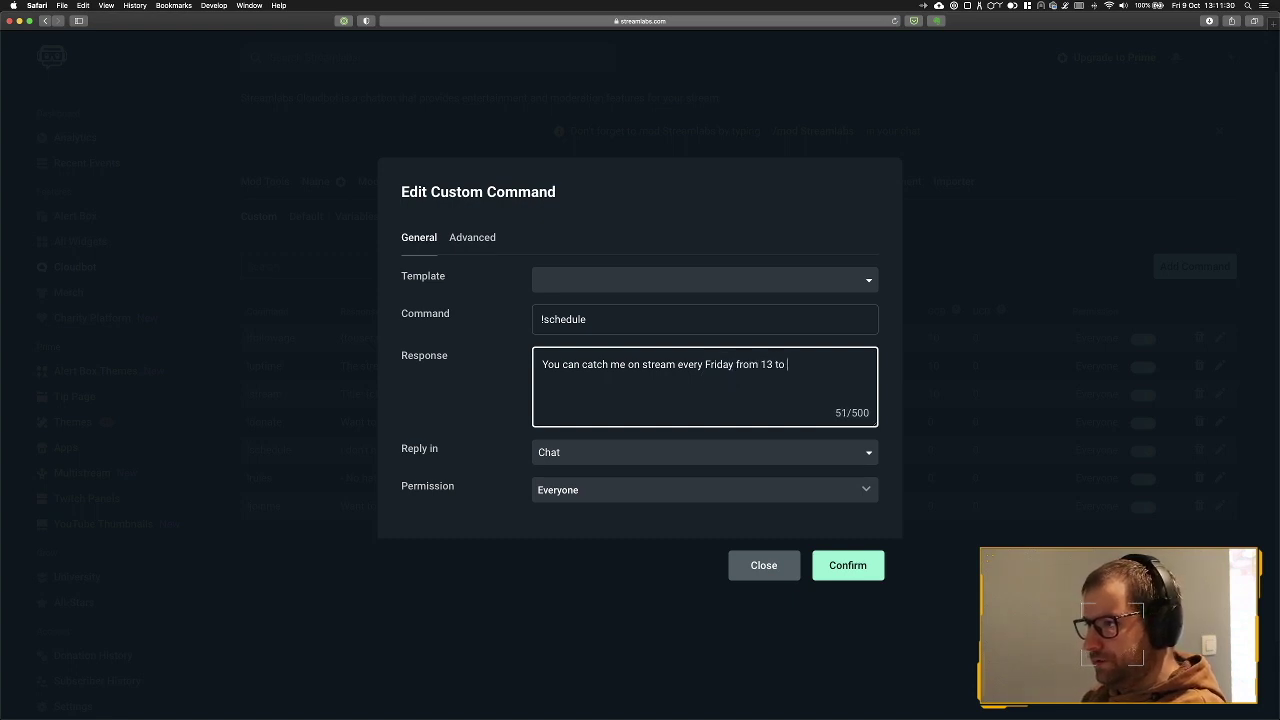
{"action": "type", "text": "16 ("}
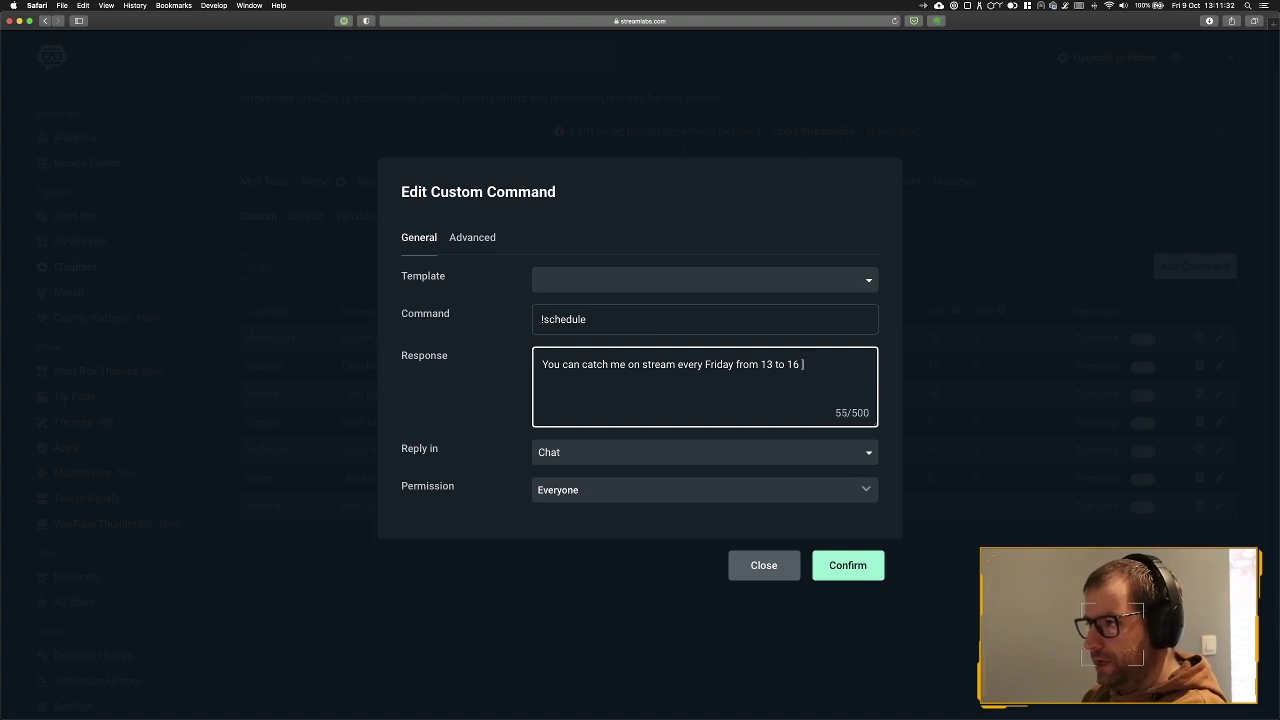
{"action": "key", "text": "BackSpace"}
{"action": "type", "text": "pm"}
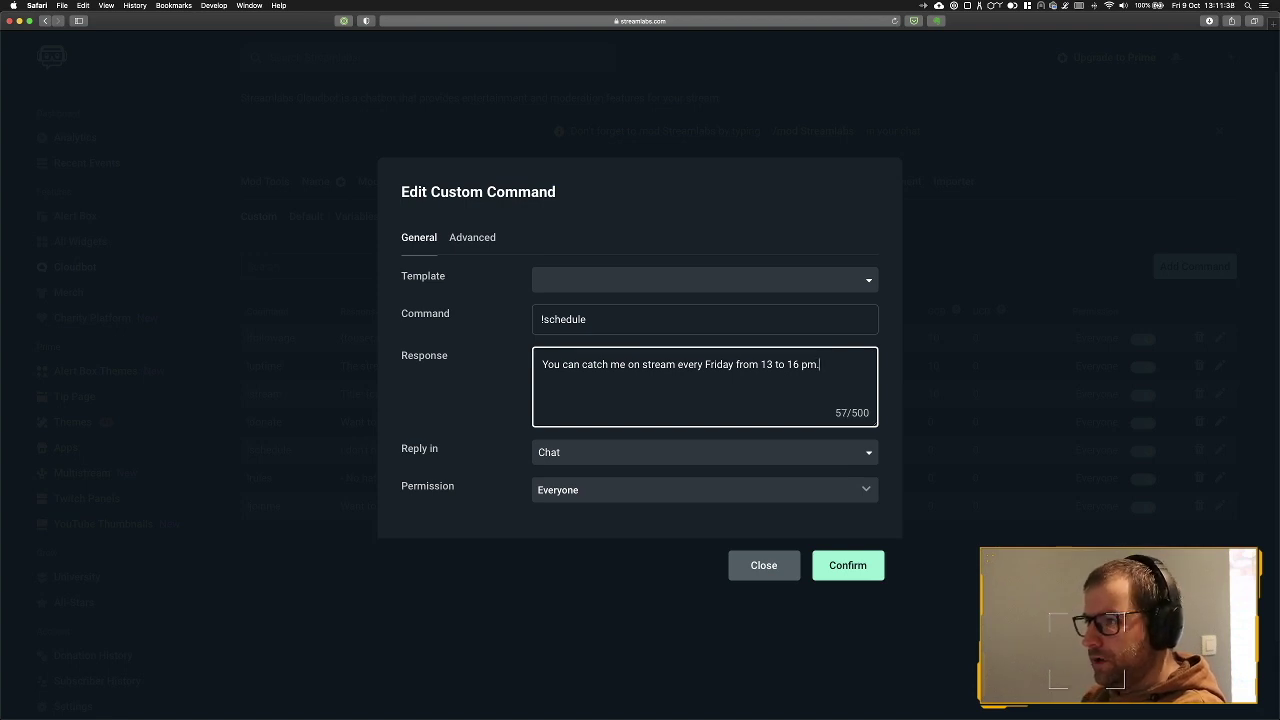
{"action": "type", "text": ". "}
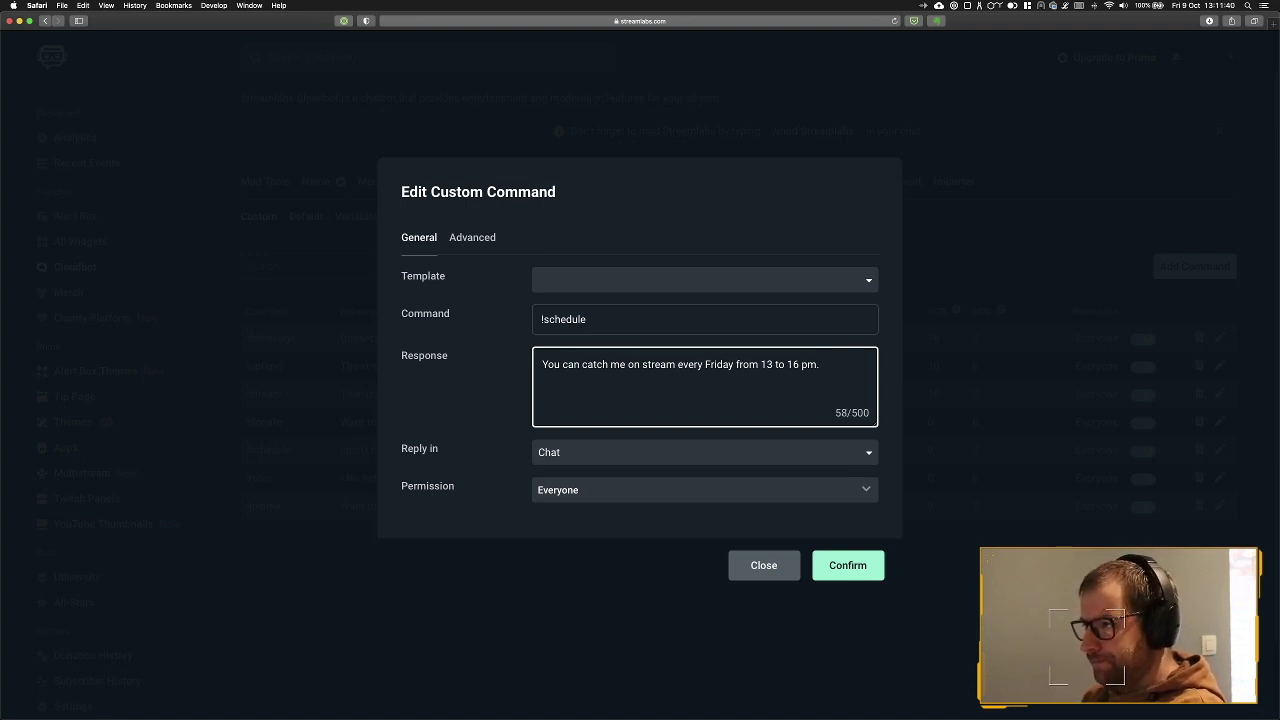
- Add the sentence "I might also casually go live during other days." to the !schedule response
{"action": "type", "text": "I might also casualll"}
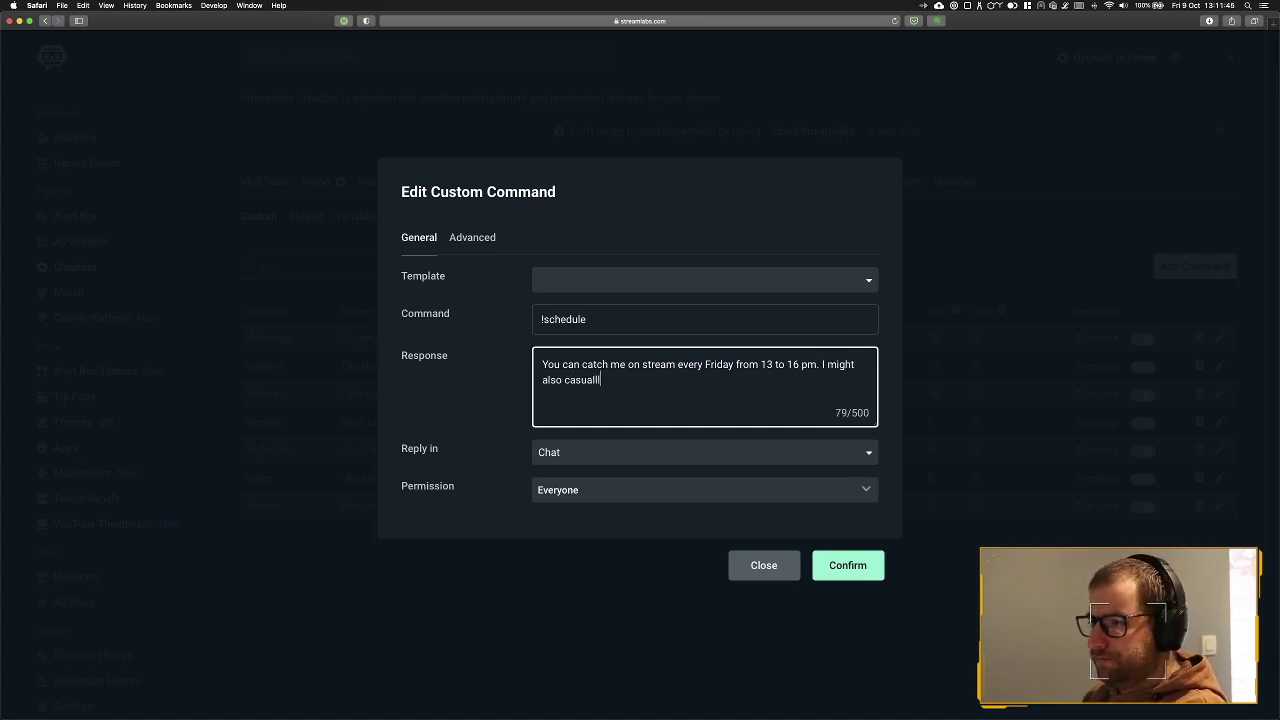
{"action": "key", "text": "BackSpace"}
{"action": "type", "text": "y"}
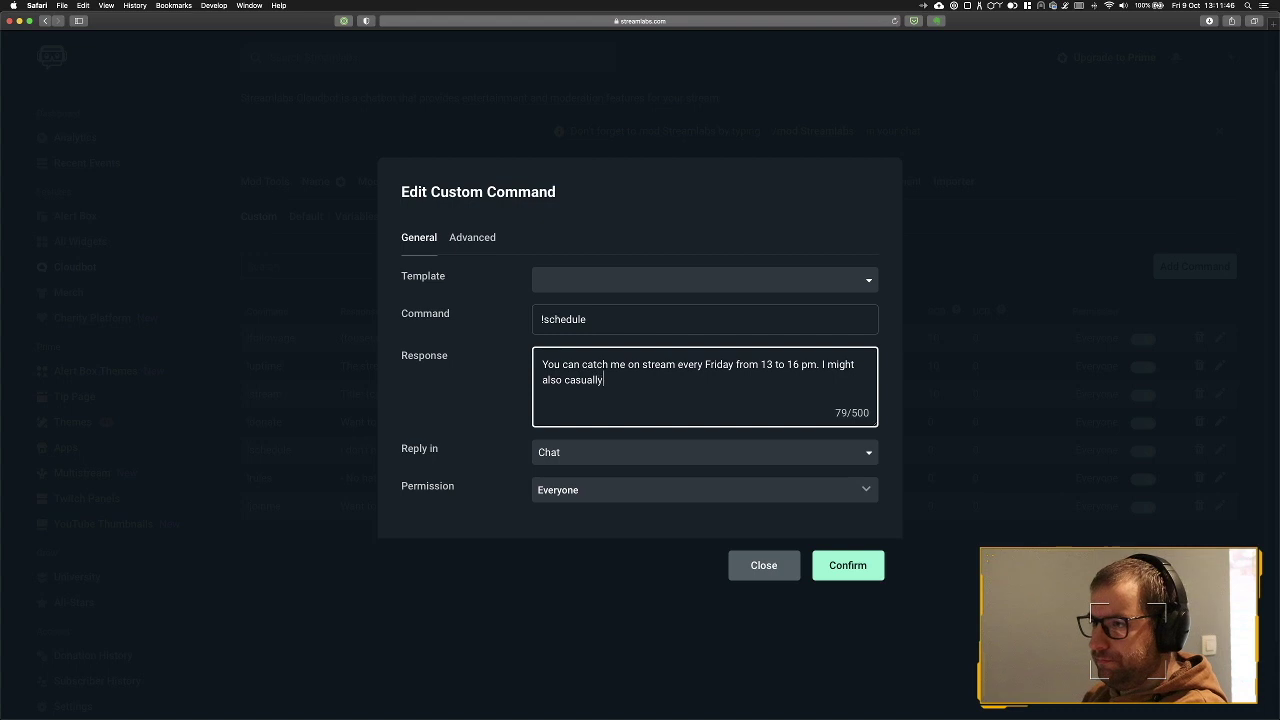
{"action": "type", "text": " go live during other "}
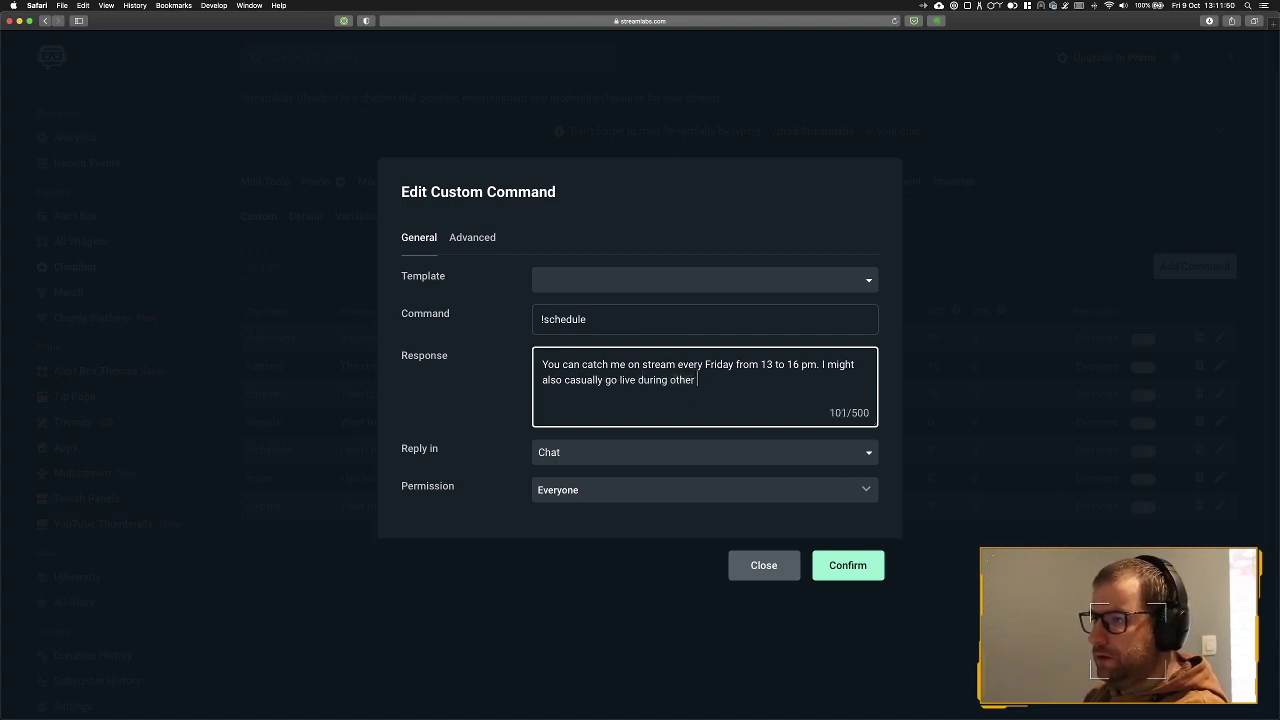
{"action": "type", "text": "days. Gi"}
{"action": "key", "text": "BackSpace"}
{"action": "key", "text": "BackSpace"}
{"action": "type", "text": "Git"}
{"action": "key", "text": "BackSpace"}
{"action": "key", "text": "BackSpace"}
{"action": "key", "text": "BackSpace"}
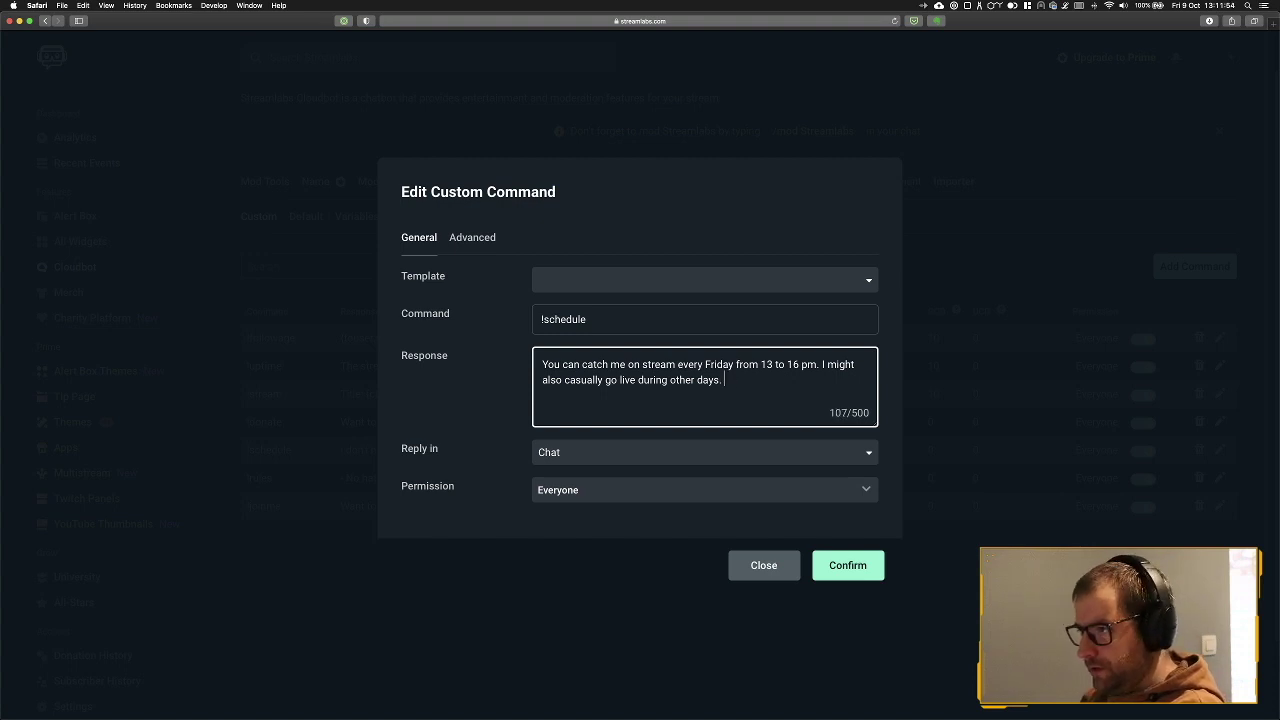
- Append "Hit the follow button to be notified!" to the !schedule response and save the command
{"action": "type", "text": "Hit th"}
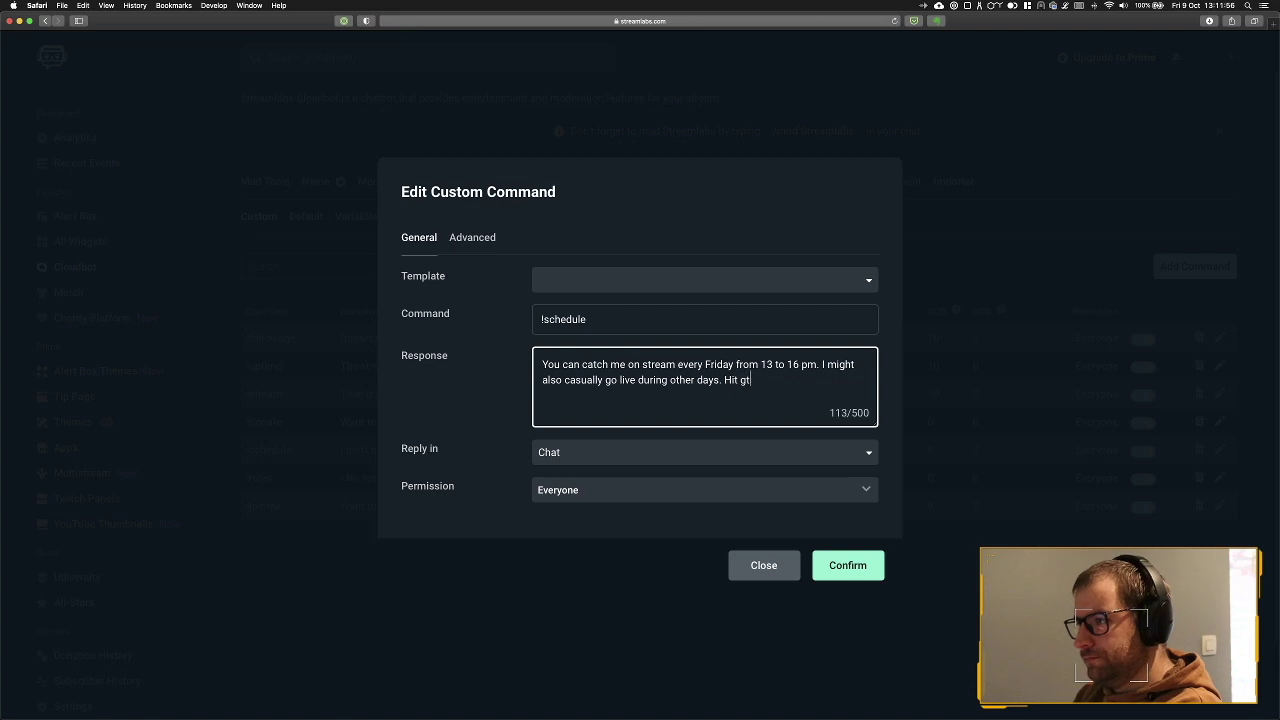
{"action": "type", "text": "e follo"}
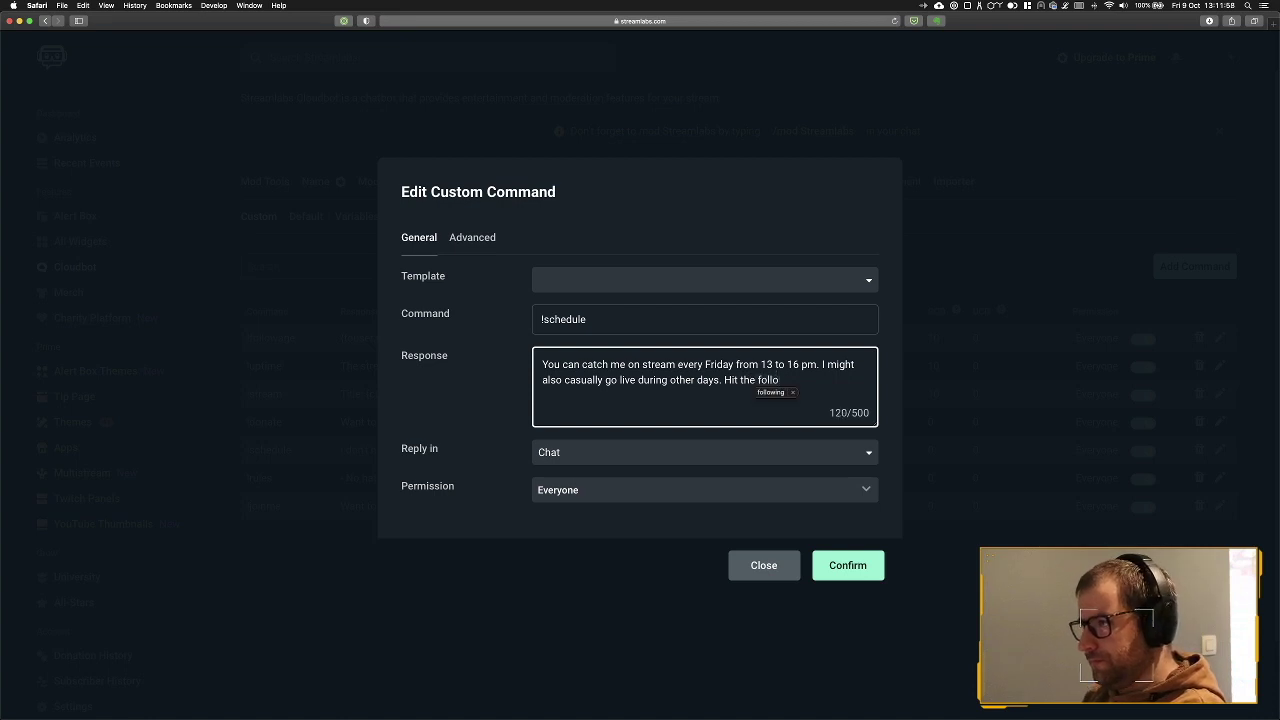
{"action": "type", "text": "w button to "}
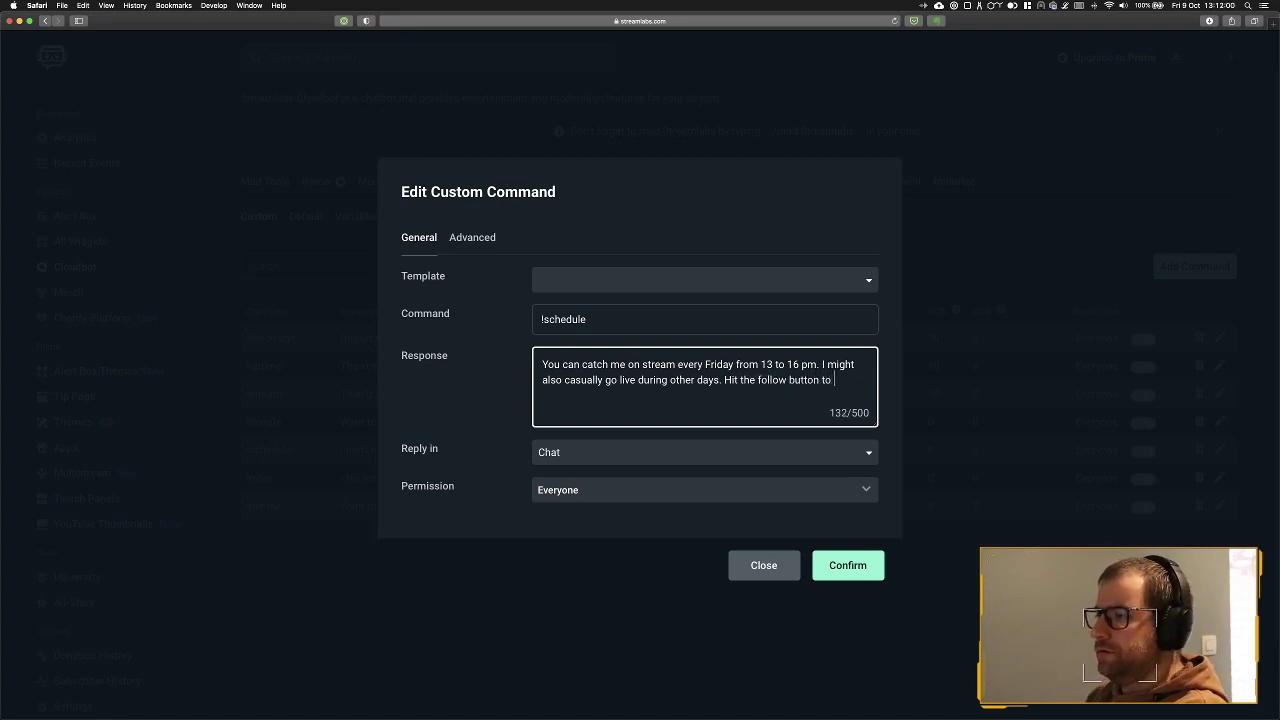
{"action": "type", "text": "be notified!"}
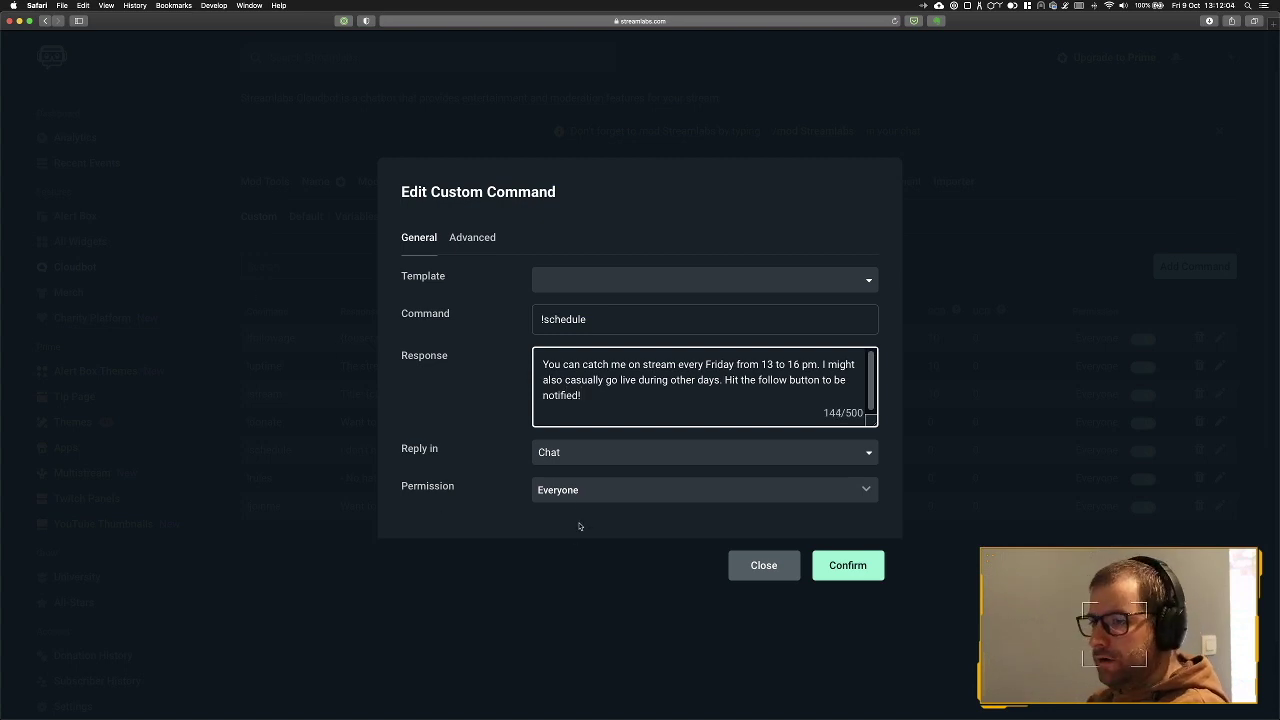
{"action": "left_click", "coordinate": [868, 566]}
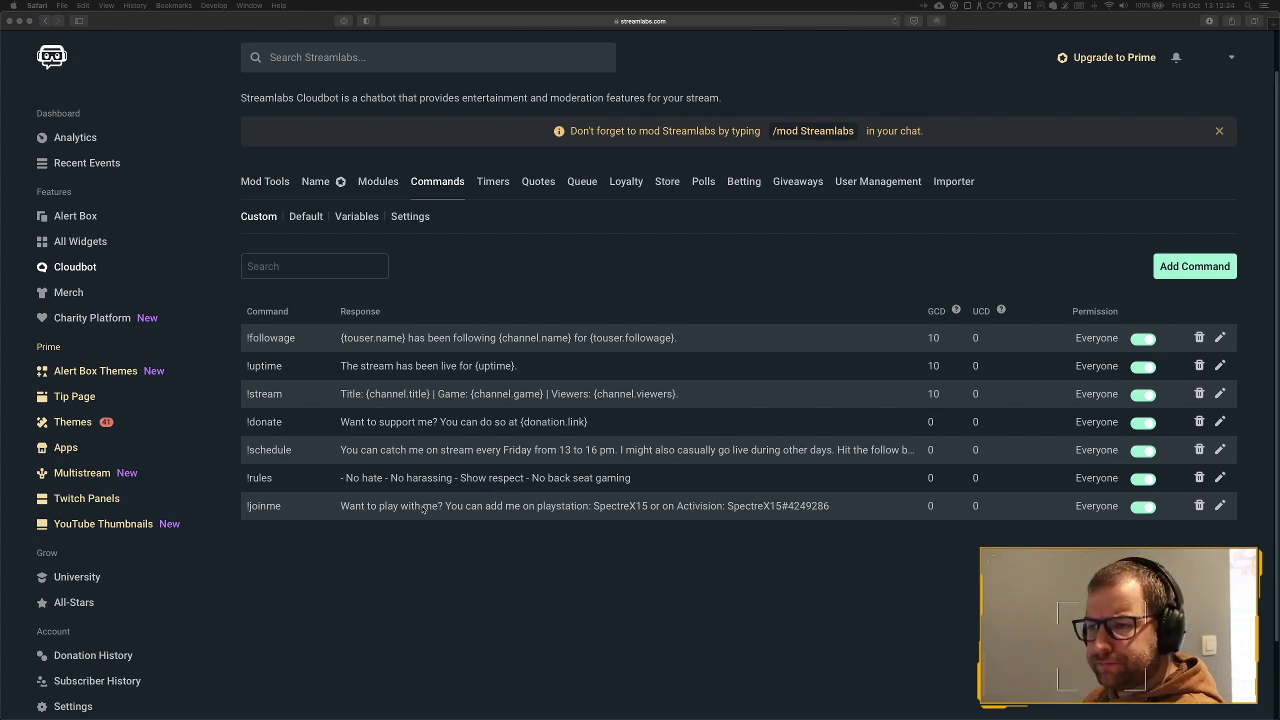
- Remove "- No back seat gaming" from the !rules command's response and save the command
{"action": "left_click", "coordinate": [1220, 479]}
{"action": "left_click", "coordinate": [1220, 479]}
{"action": "left_click_drag", "start_coordinate": [730, 364], "coordinate": [855, 363]}
{"action": "key", "text": "BackSpace"}
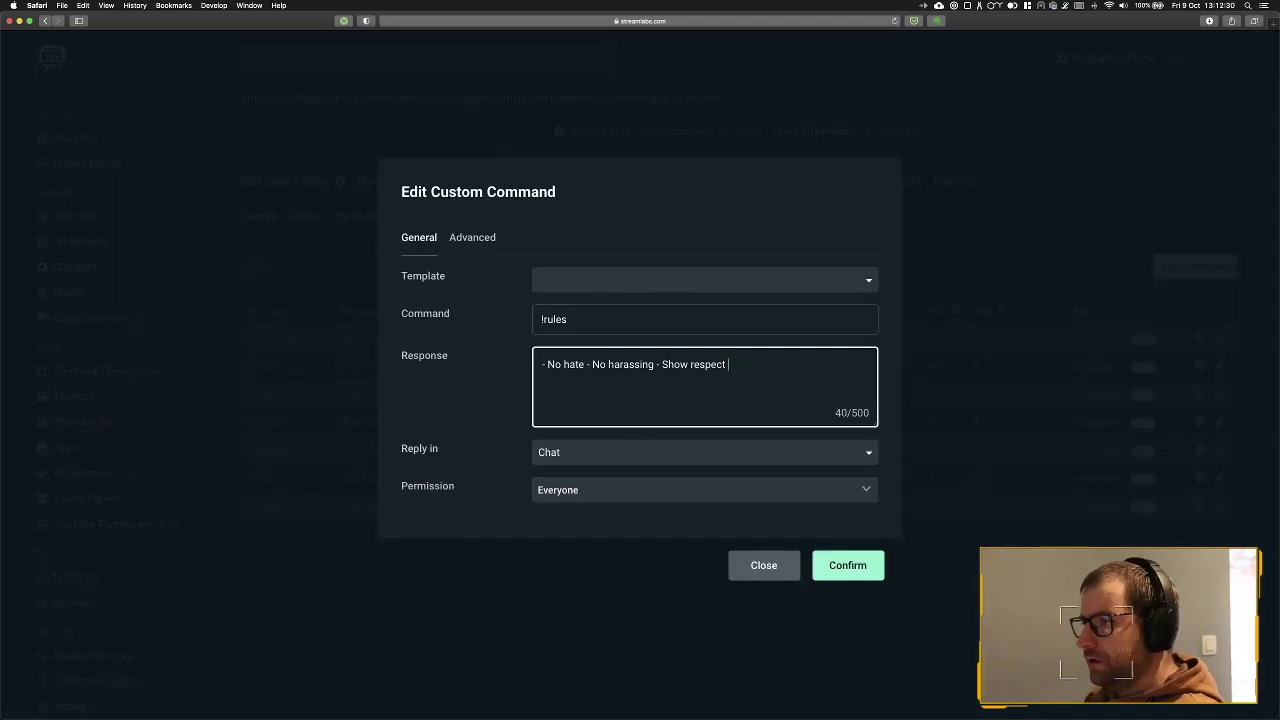
{"action": "left_click", "coordinate": [858, 576]}
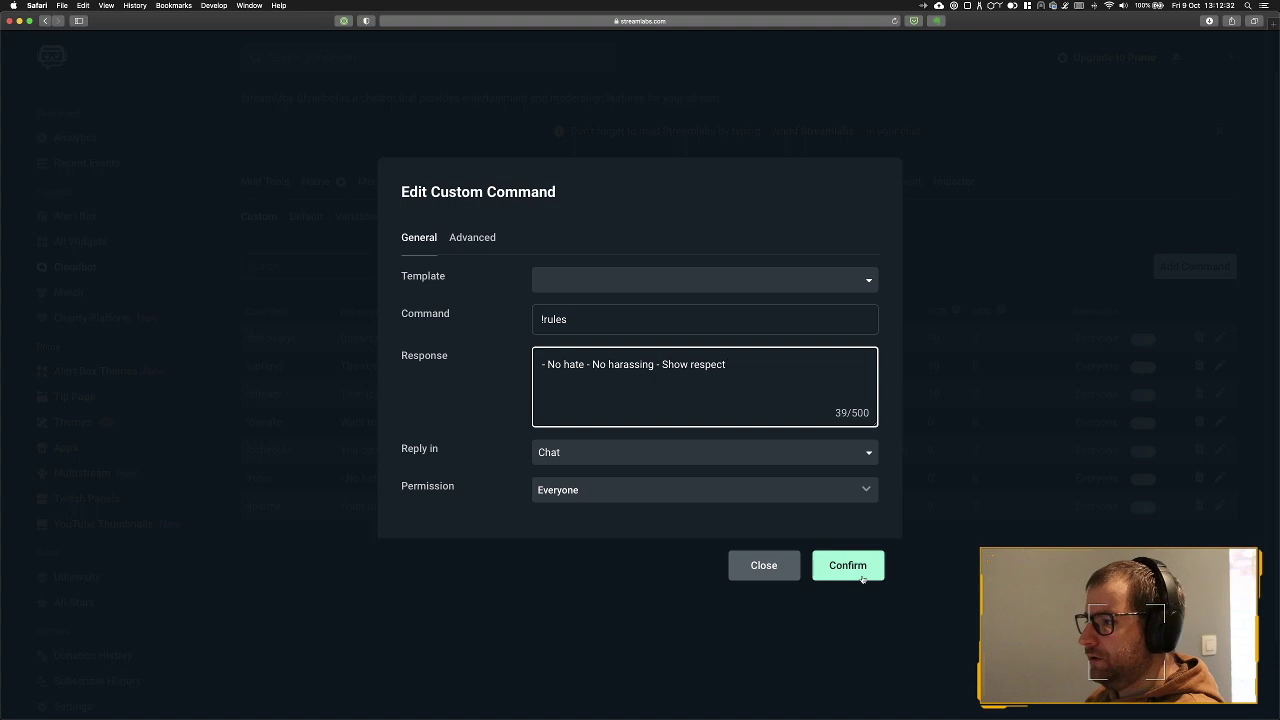
- Delete the !joinme custom command
{"action": "scroll", "coordinate": [520, 517], "scroll_direction": "down", "scroll_amount": 1}
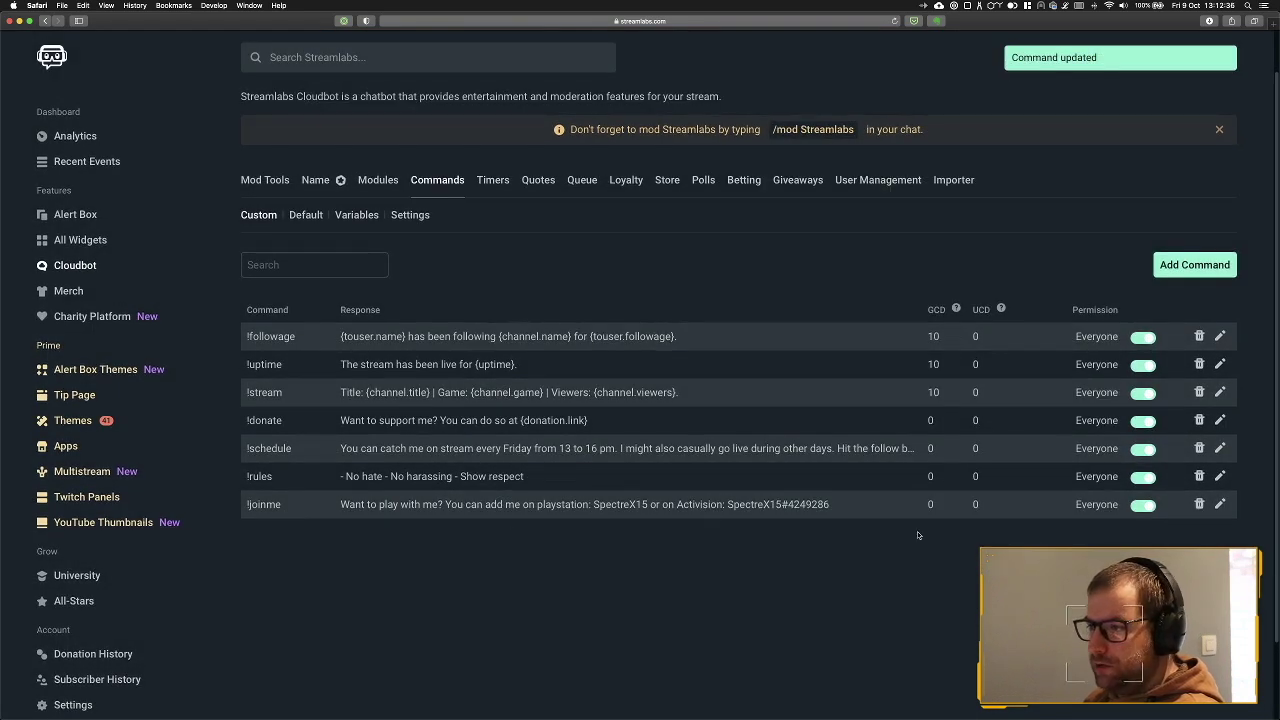
{"action": "left_click", "coordinate": [1200, 505]}
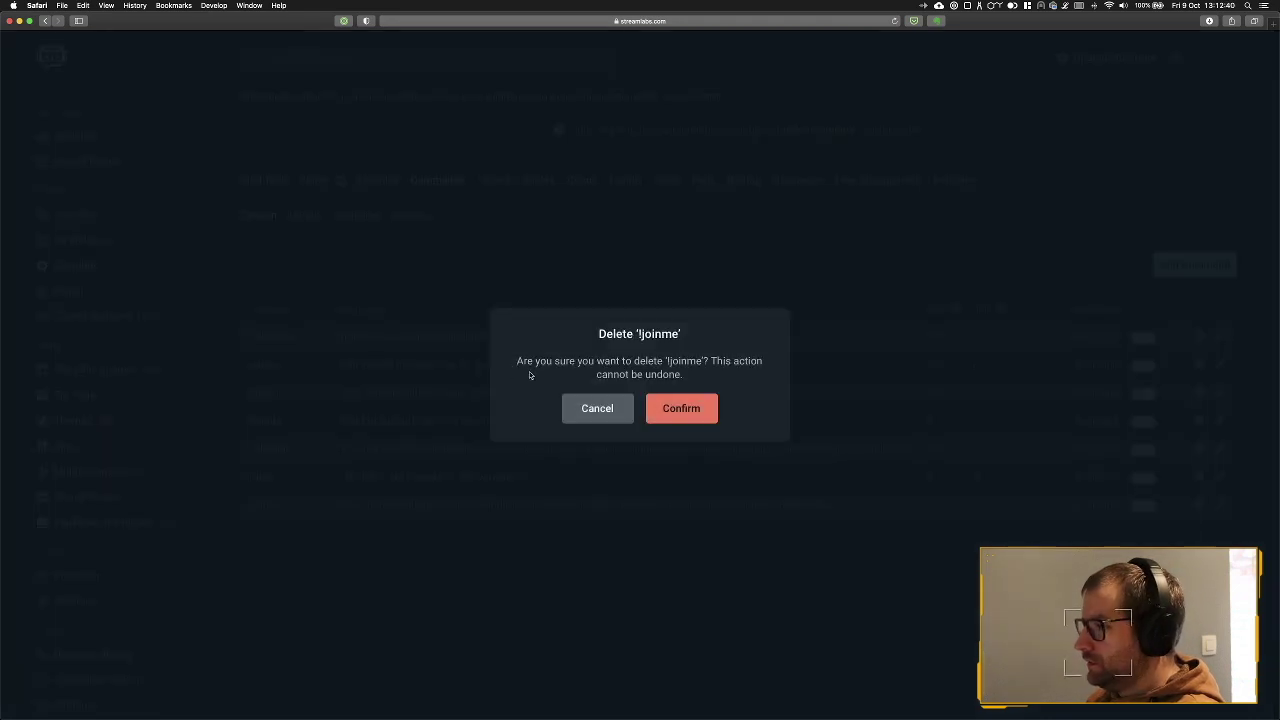
{"action": "left_click", "coordinate": [668, 408]}
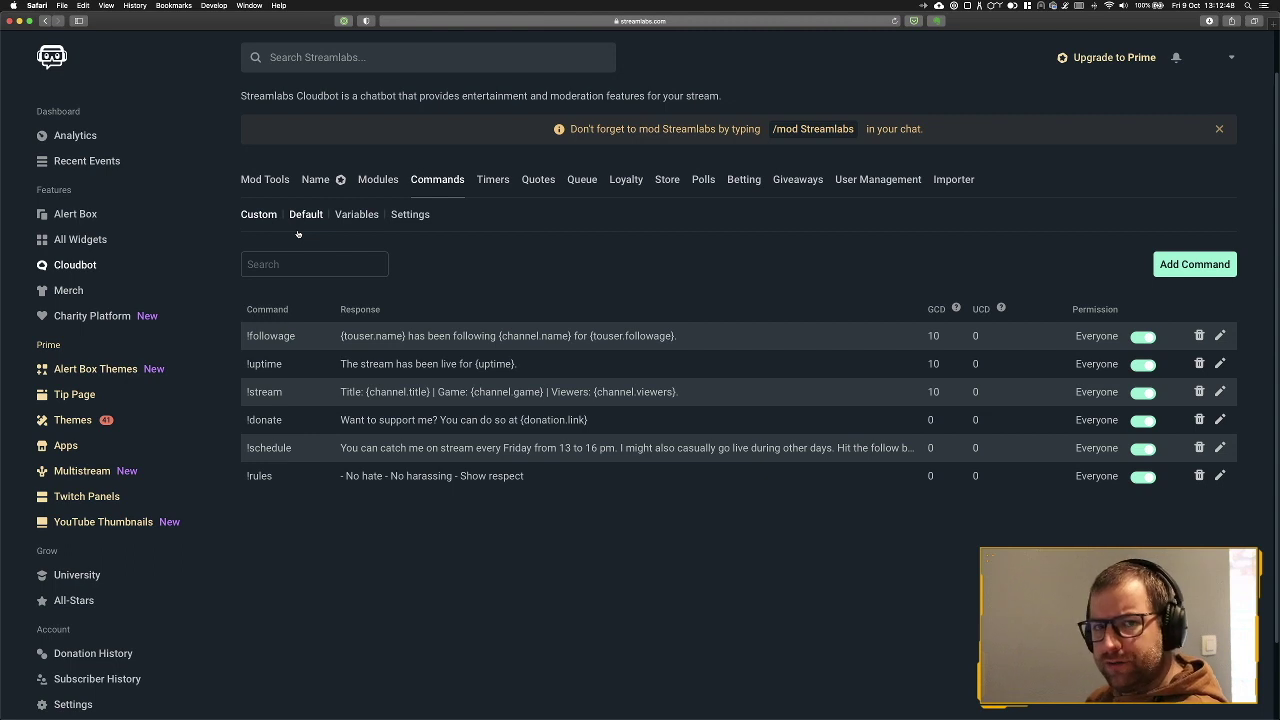
- Review Cloudbot's default commands, from the moderator commands through giveaways, quotes, loyalty and minigames to the loyalty store
{"action": "scroll", "coordinate": [305, 218], "scroll_direction": "down", "scroll_amount": 1}
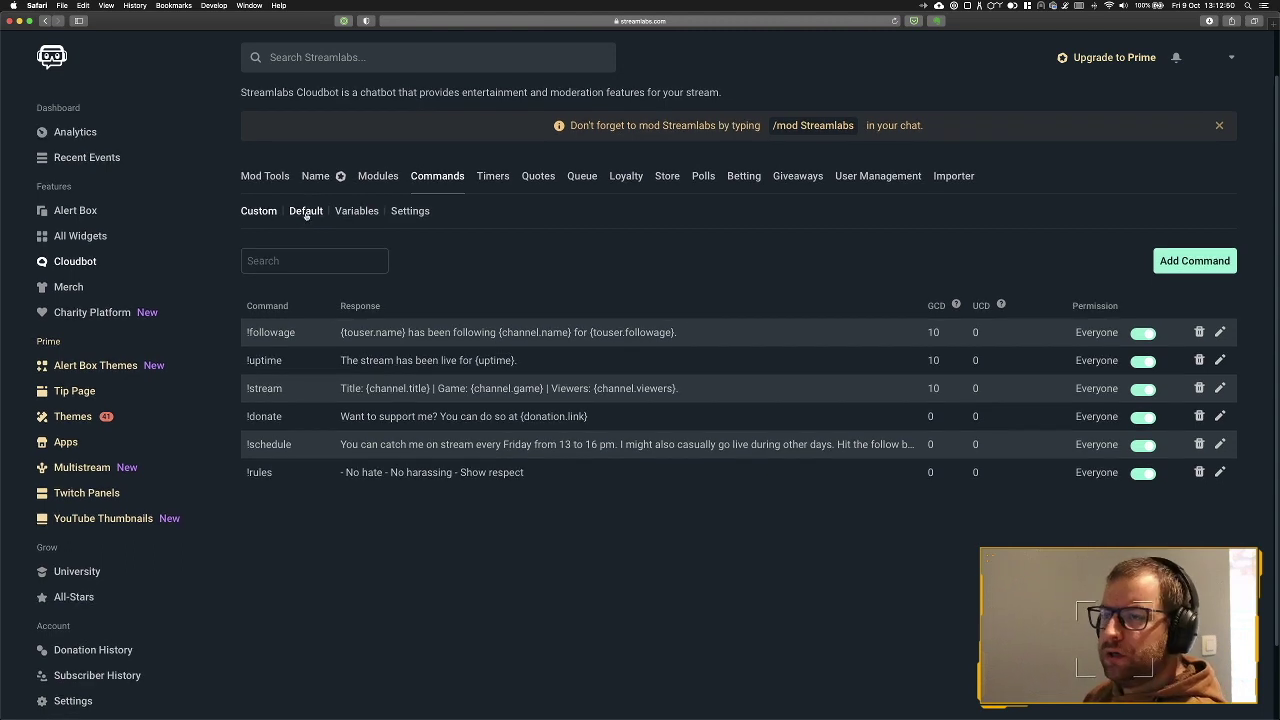
{"action": "left_click", "coordinate": [306, 214]}
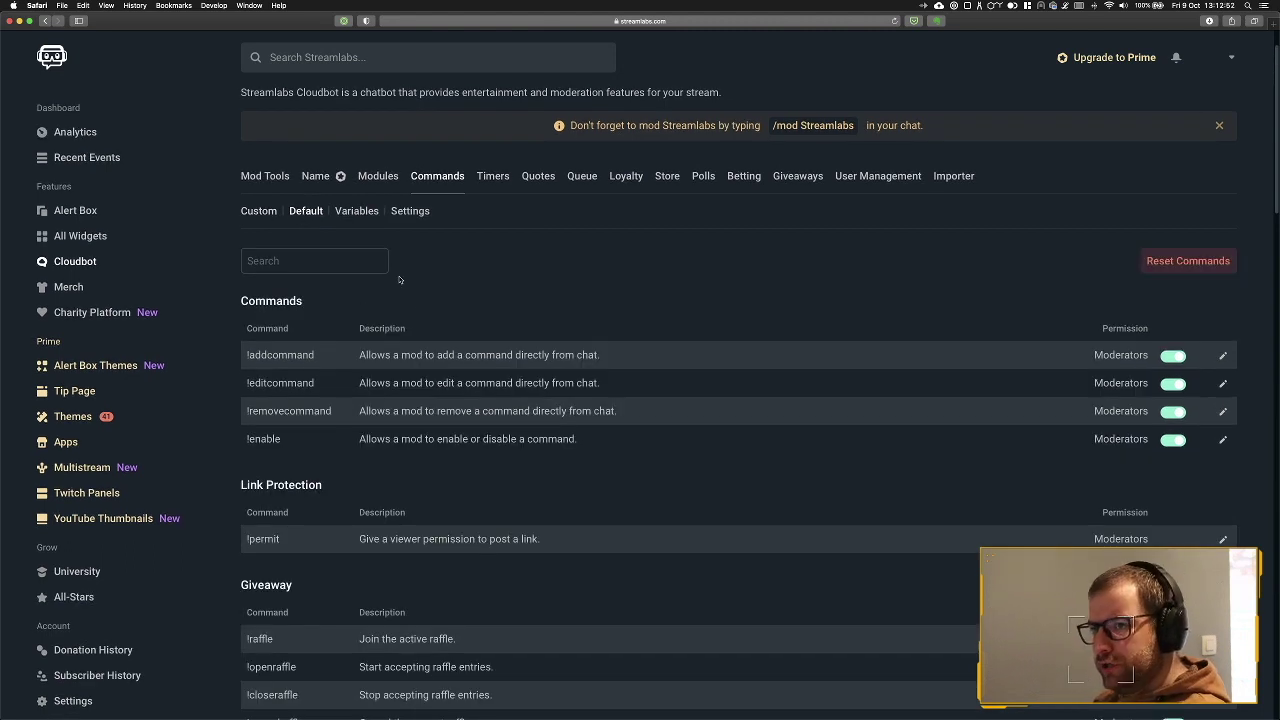
{"action": "scroll", "coordinate": [466, 329], "scroll_direction": "down", "scroll_amount": 3}
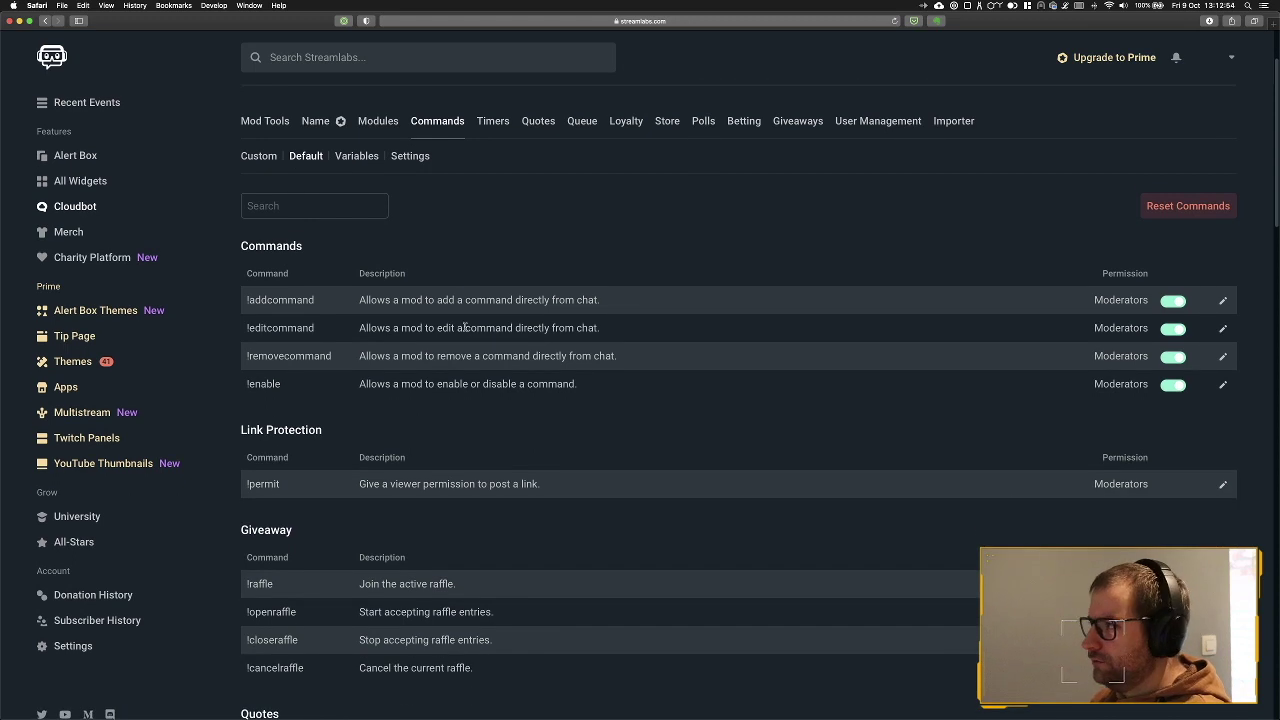
{"action": "scroll", "coordinate": [465, 328], "scroll_direction": "down", "scroll_amount": 10}
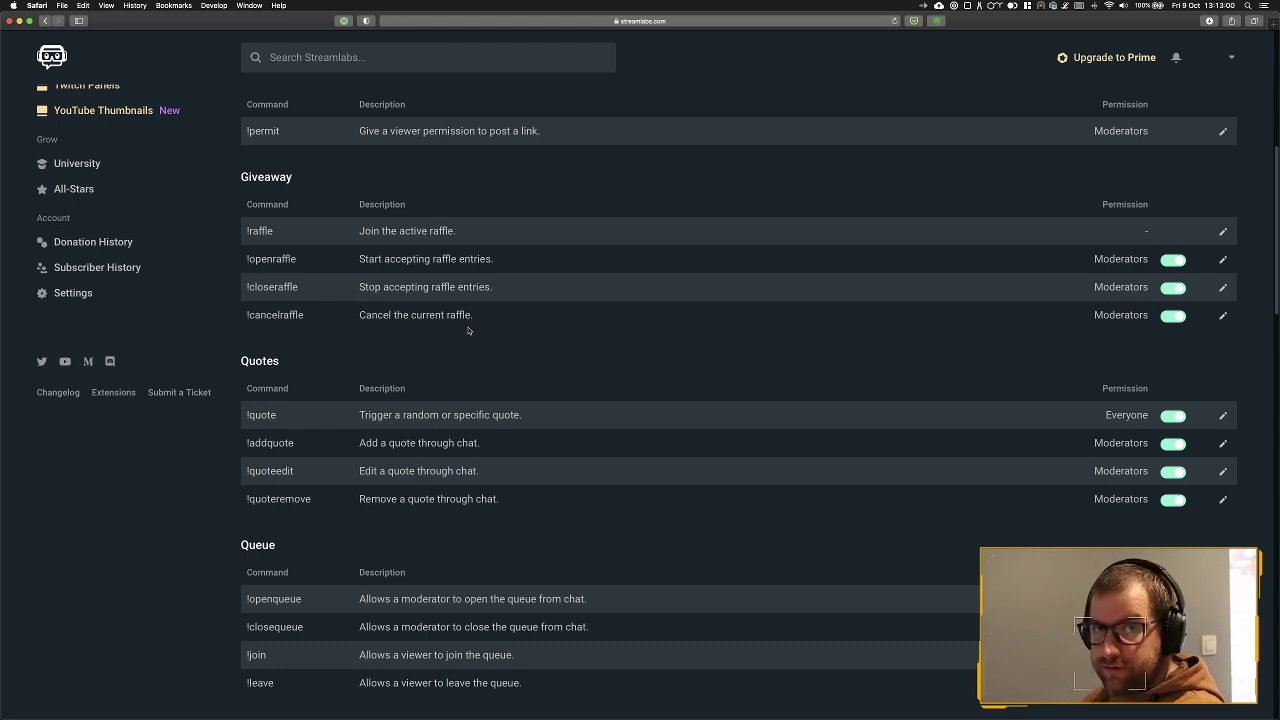
{"action": "scroll", "coordinate": [500, 360], "scroll_direction": "down", "scroll_amount": 4}
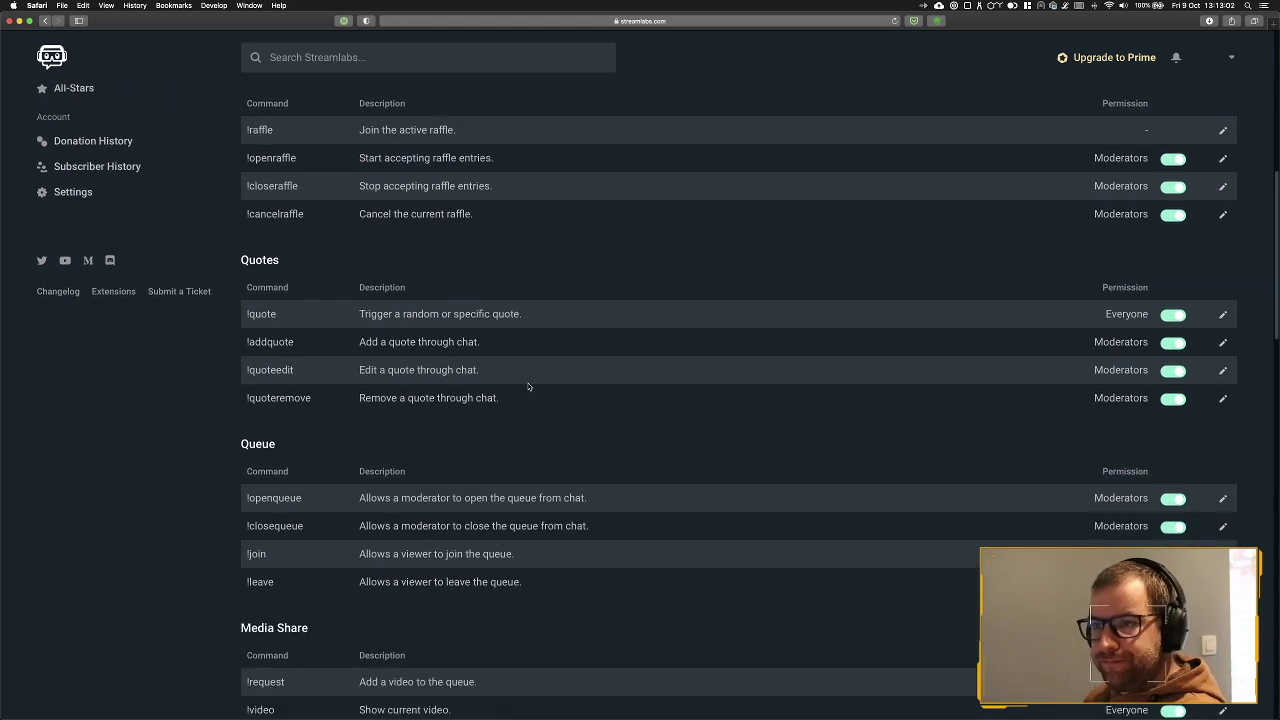
{"action": "scroll", "coordinate": [528, 386], "scroll_direction": "down", "scroll_amount": 15}
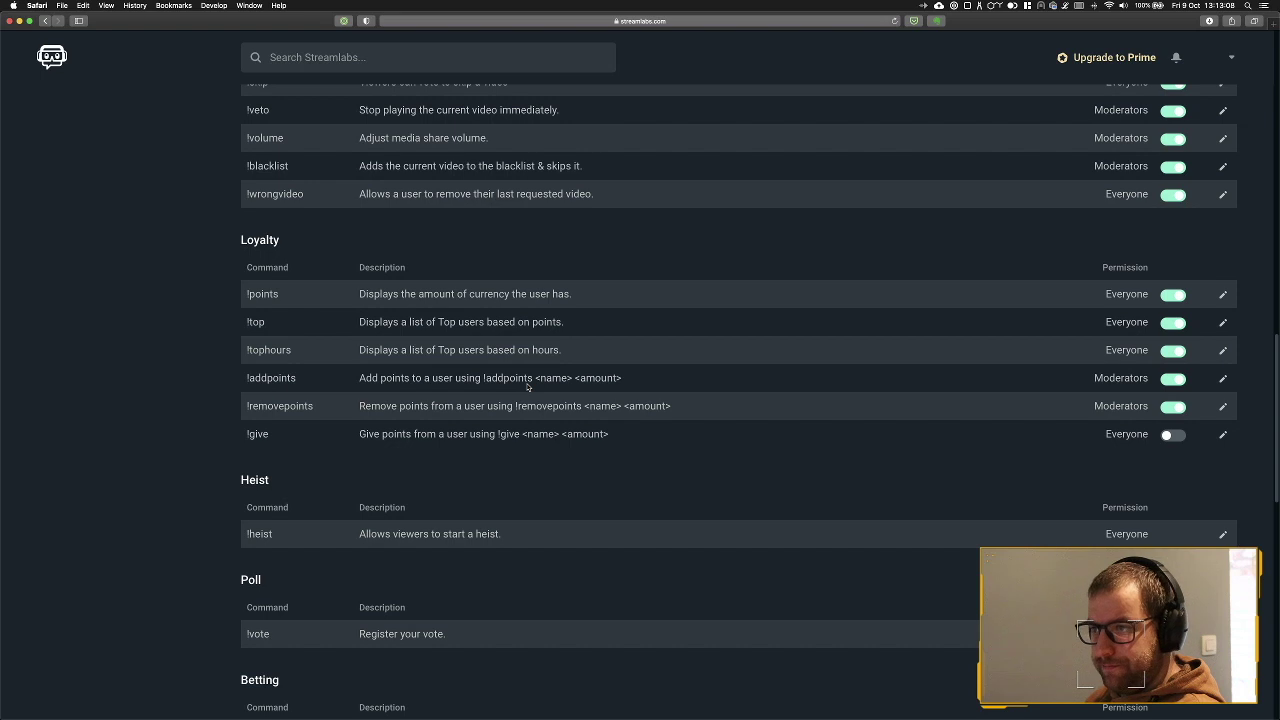
{"action": "scroll", "coordinate": [528, 386], "scroll_direction": "down", "scroll_amount": 2}
{"action": "scroll", "coordinate": [528, 387], "scroll_direction": "down", "scroll_amount": 3}
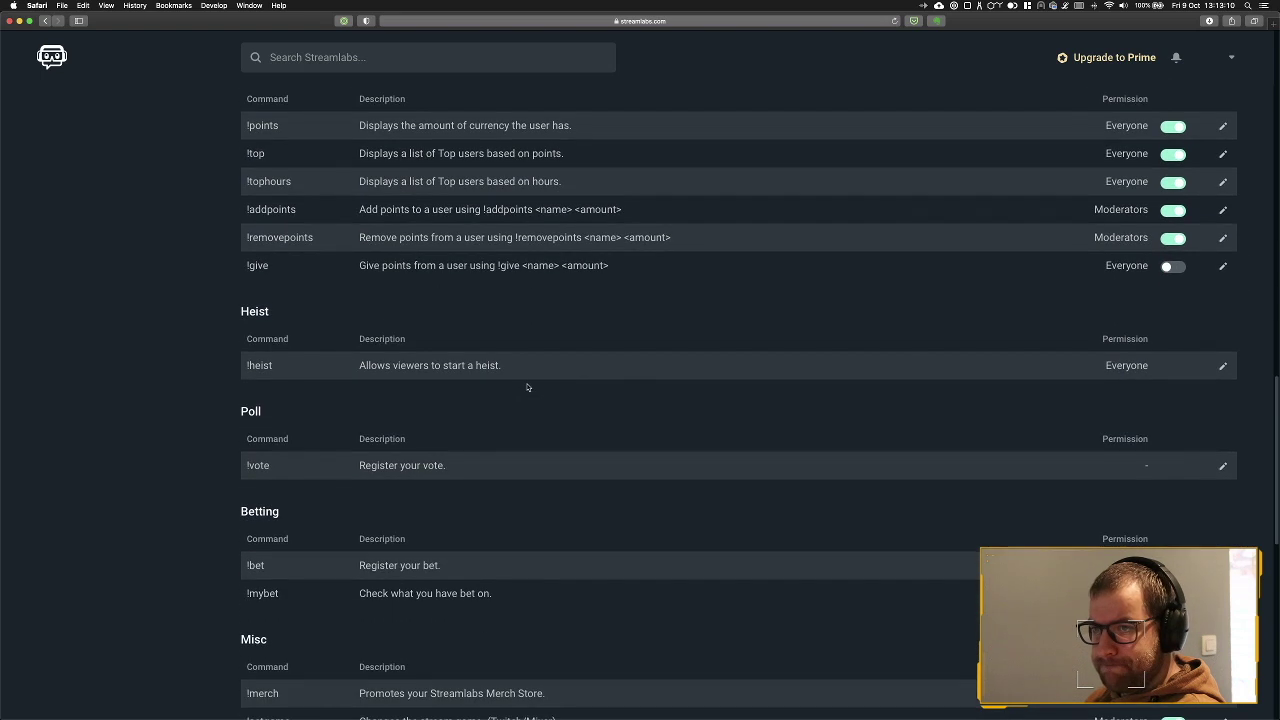
{"action": "scroll", "coordinate": [528, 387], "scroll_direction": "down", "scroll_amount": 3}
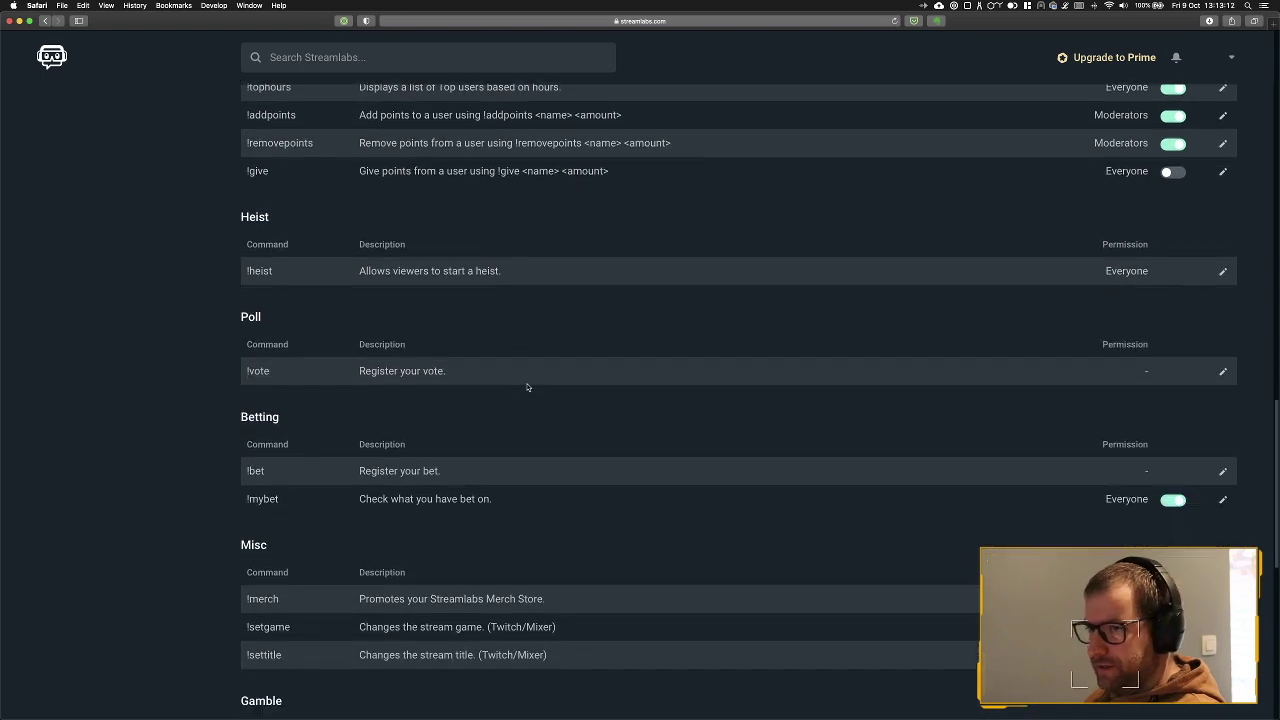
{"action": "scroll", "coordinate": [528, 387], "scroll_direction": "down", "scroll_amount": 5}
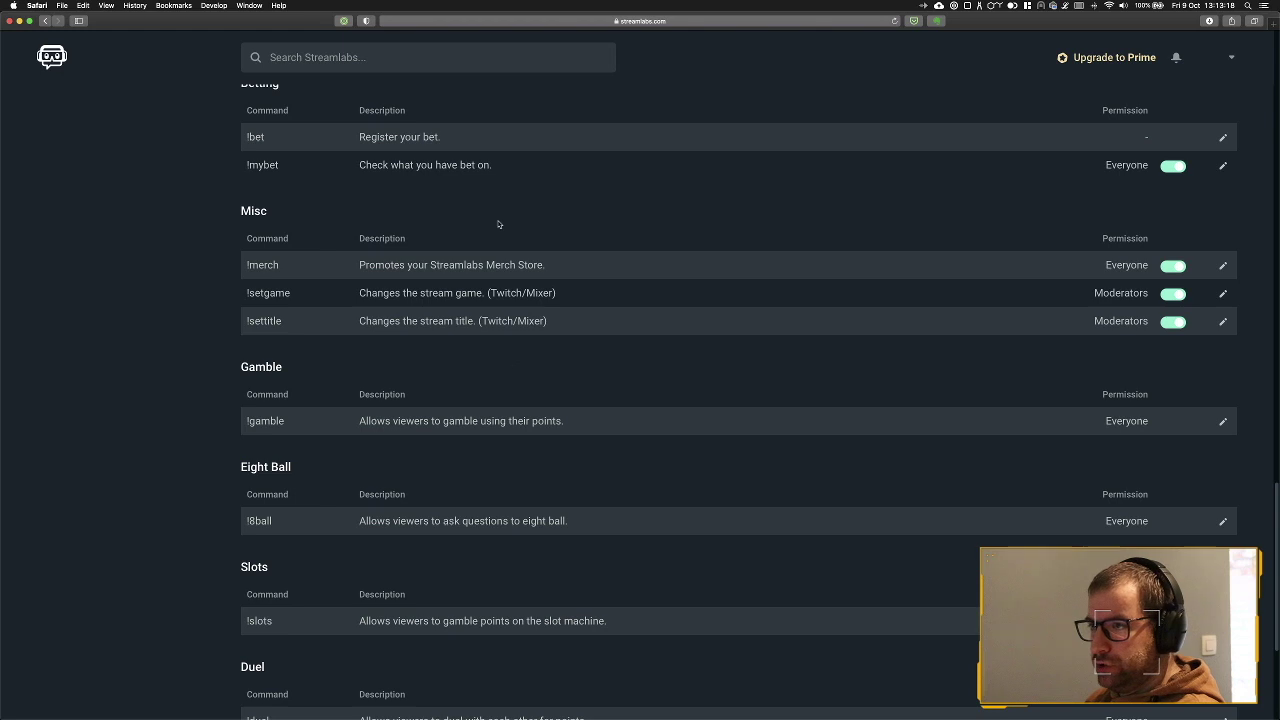
{"action": "scroll", "coordinate": [168, 322], "scroll_direction": "down", "scroll_amount": 4}
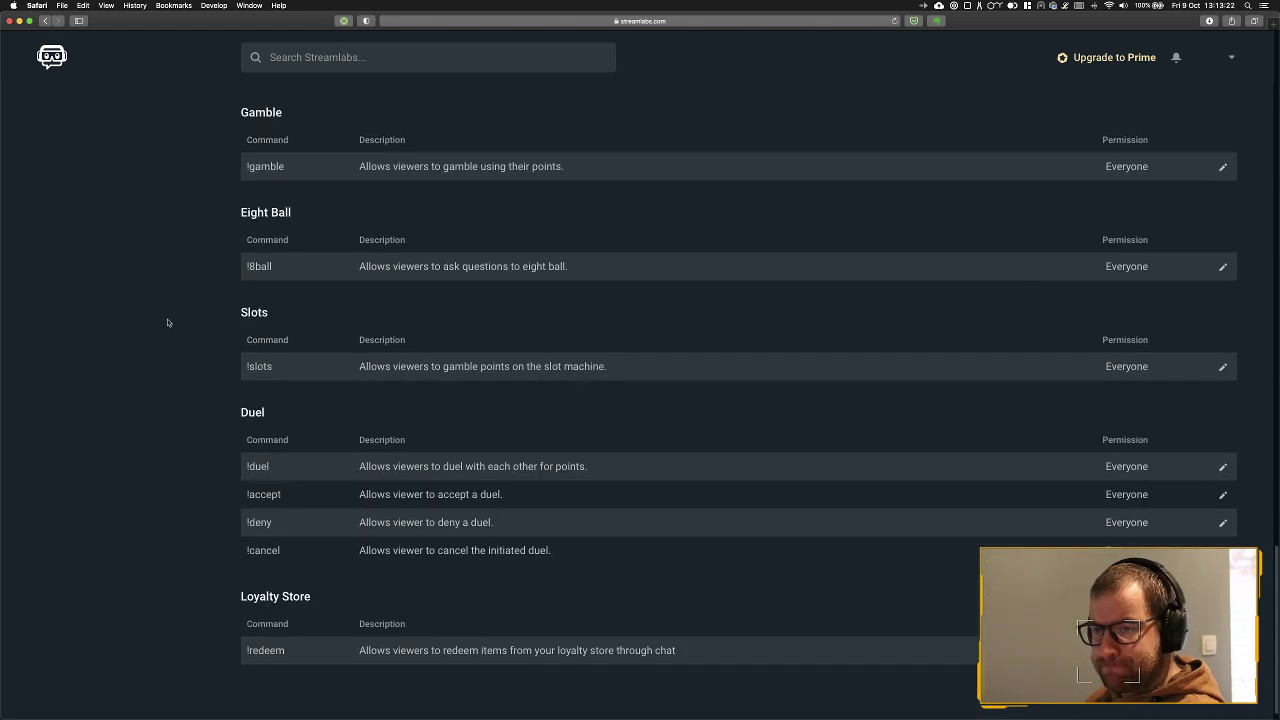
{"action": "scroll", "coordinate": [168, 322], "scroll_direction": "up", "scroll_amount": 8}
{"action": "scroll", "coordinate": [168, 322], "scroll_direction": "down", "scroll_amount": 7}
{"action": "scroll", "coordinate": [168, 322], "scroll_direction": "up", "scroll_amount": 5}
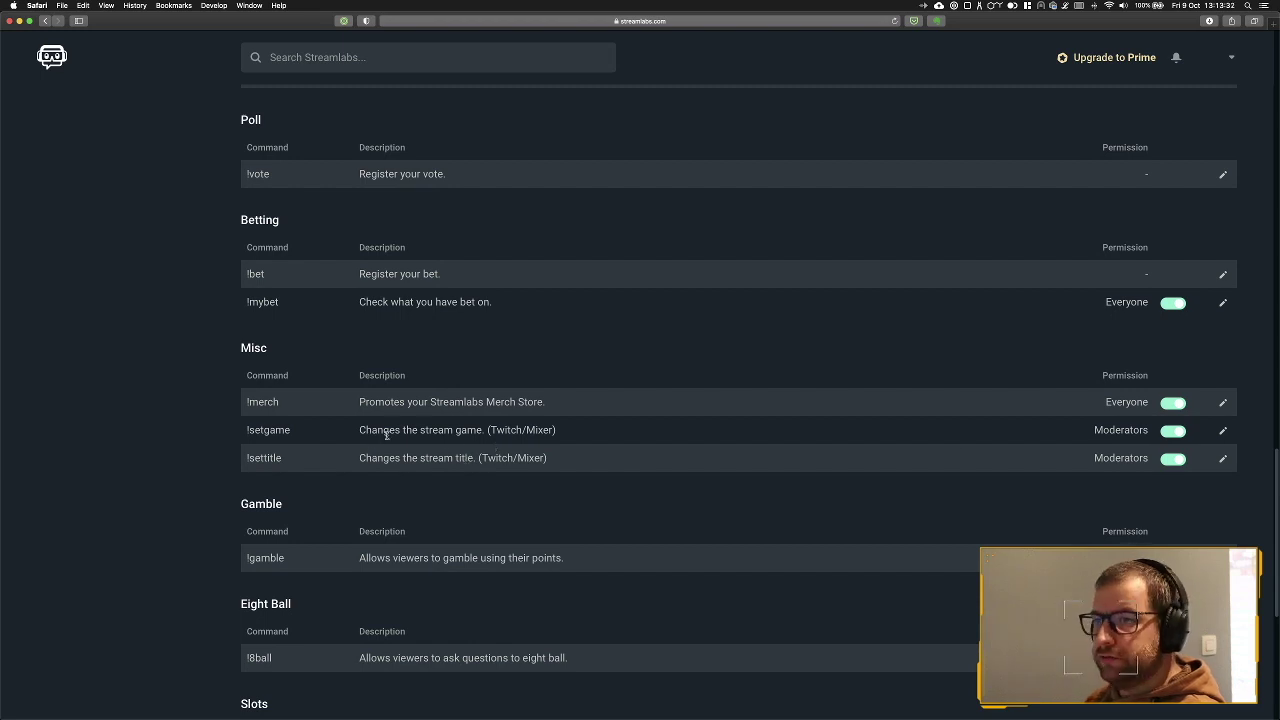
{"action": "scroll", "coordinate": [386, 434], "scroll_direction": "up", "scroll_amount": 3}
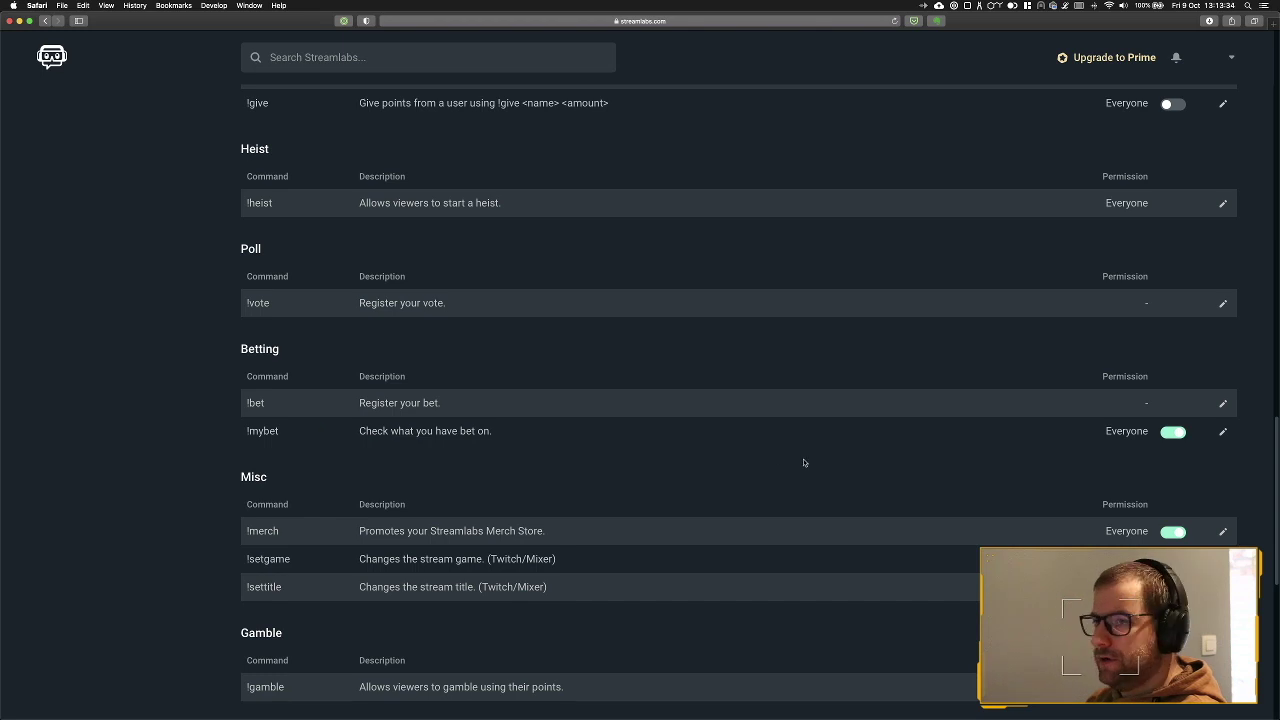
{"action": "scroll", "coordinate": [804, 460], "scroll_direction": "up", "scroll_amount": 15}
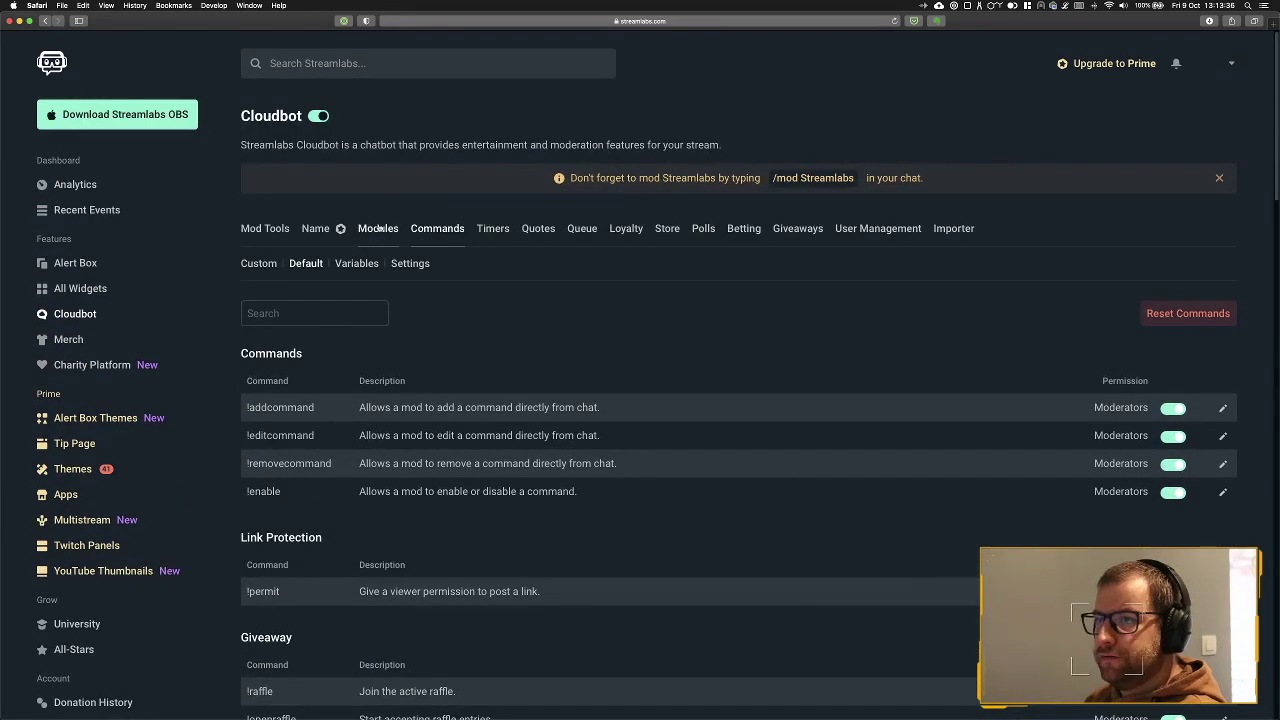
- Check the Cloudbot modules list for the minigames and other features that can be enabled
{"action": "left_click", "coordinate": [378, 228]}
{"action": "scroll", "coordinate": [1025, 522], "scroll_direction": "down", "scroll_amount": 3}
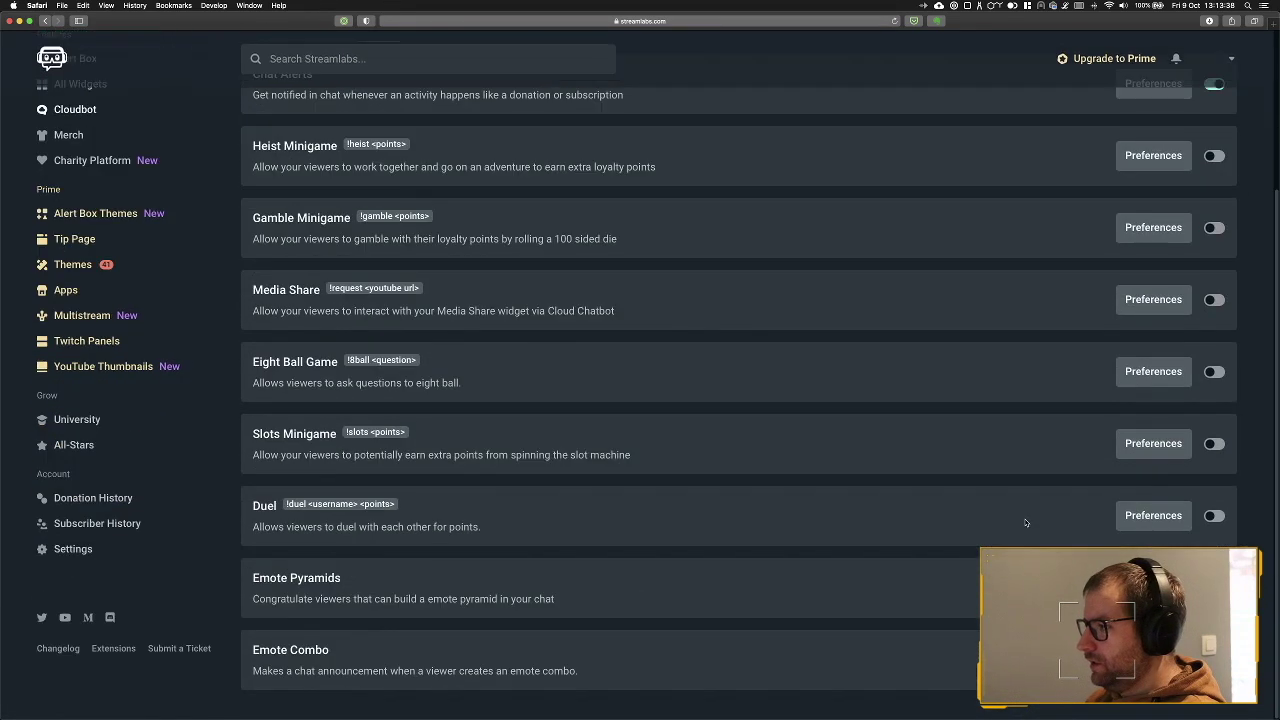
{"action": "scroll", "coordinate": [1040, 510], "scroll_direction": "up", "scroll_amount": 3}
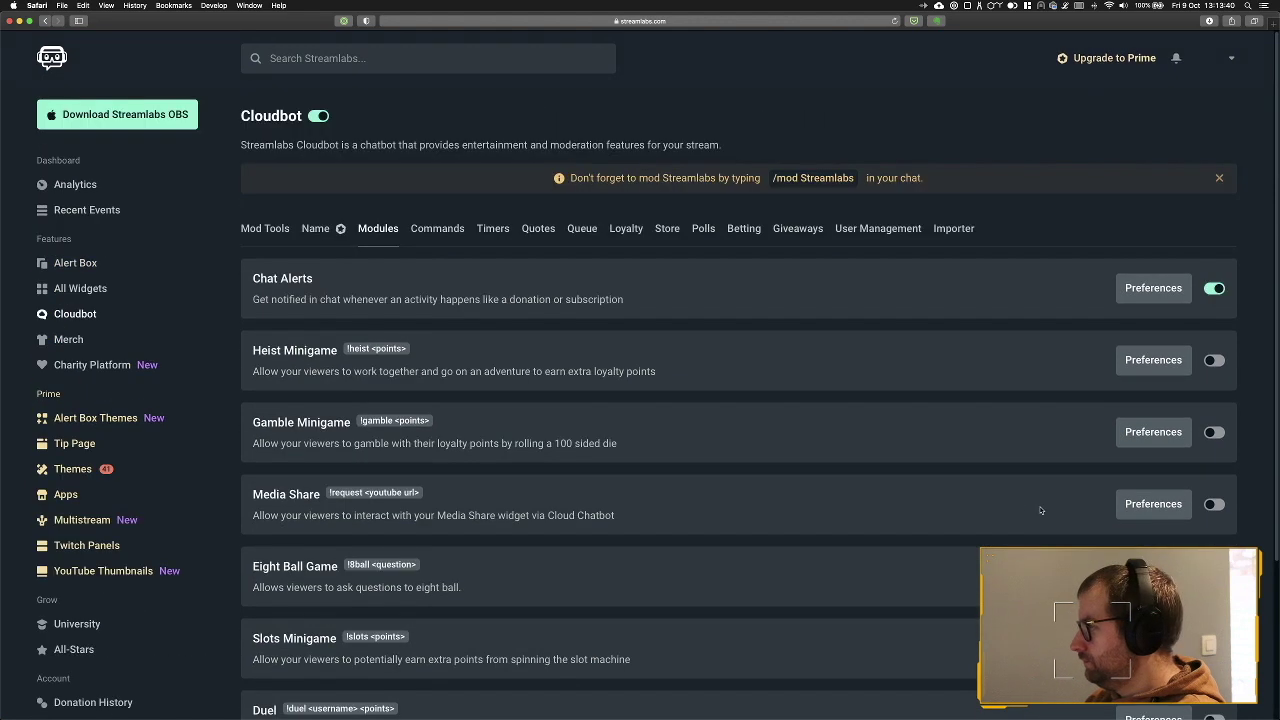
- Examine the variables available for Cloudbot commands, including those for betting, command settings and custom commands
{"action": "left_click", "coordinate": [432, 232]}
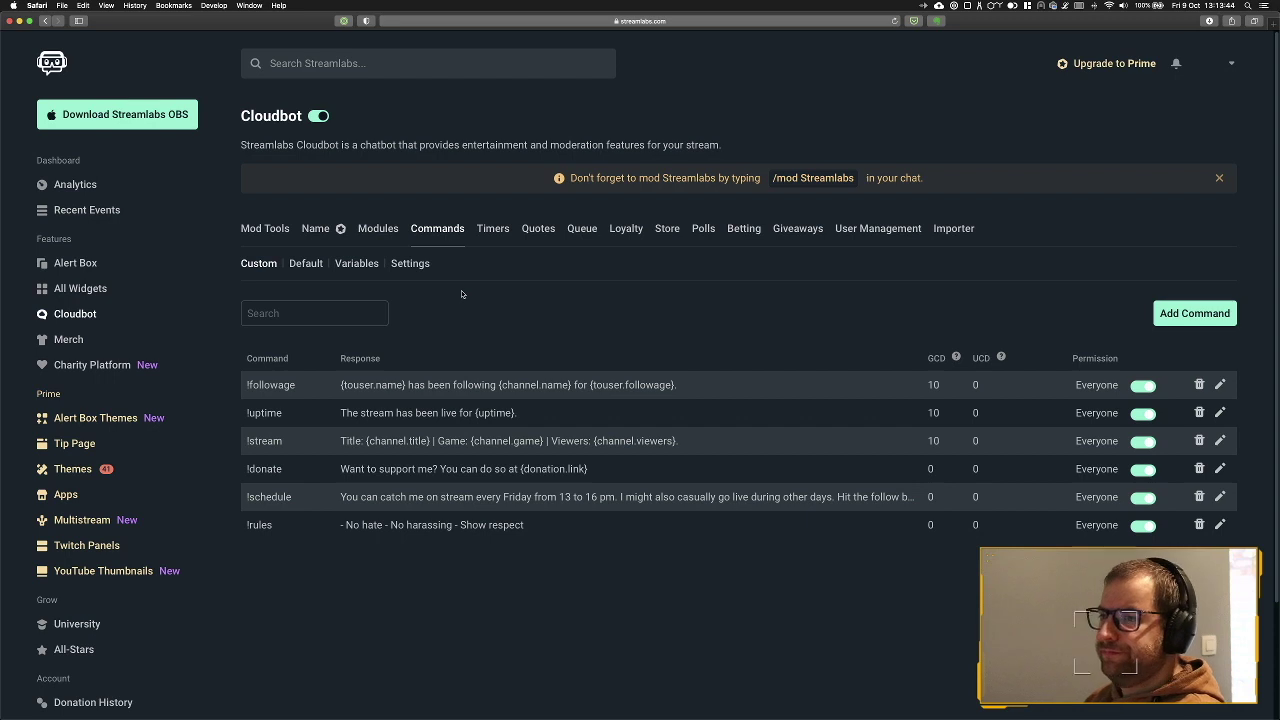
{"action": "left_click", "coordinate": [368, 265]}
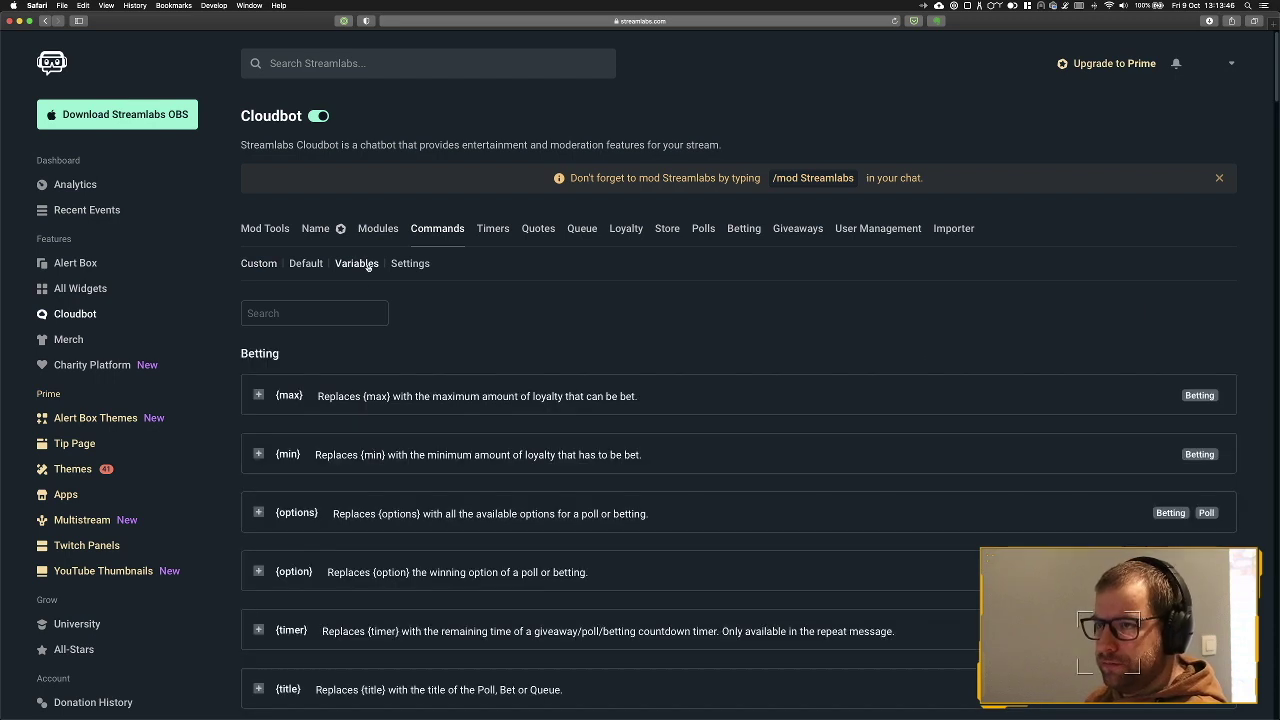
{"action": "scroll", "coordinate": [657, 320], "scroll_direction": "down", "scroll_amount": 2}
{"action": "scroll", "coordinate": [566, 295], "scroll_direction": "down", "scroll_amount": 6}
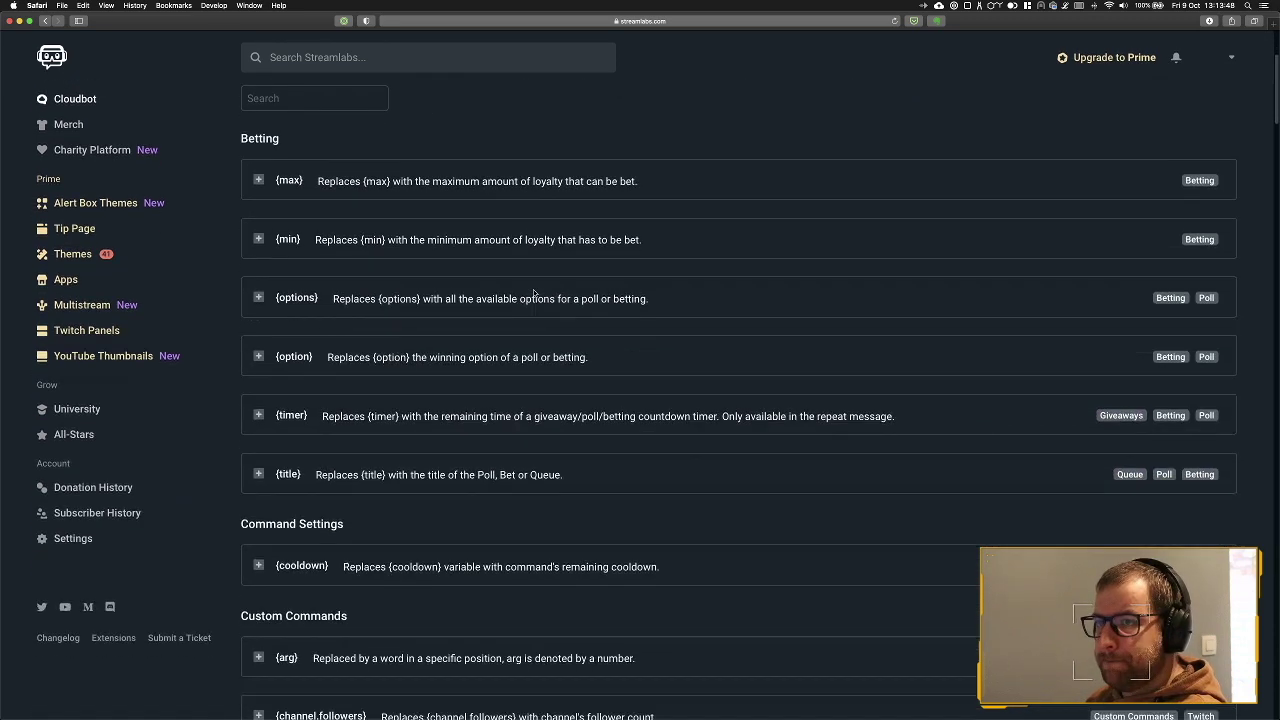
{"action": "scroll", "coordinate": [449, 293], "scroll_direction": "down", "scroll_amount": 5}
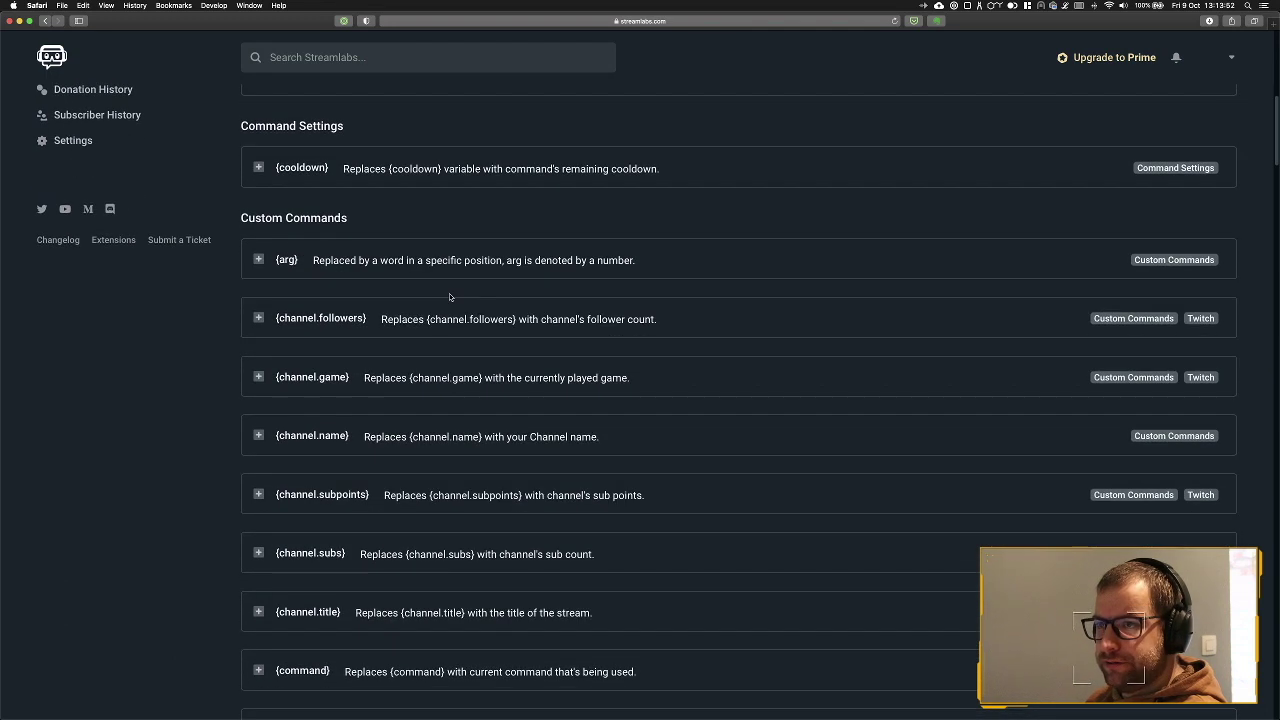
{"action": "scroll", "coordinate": [449, 296], "scroll_direction": "down", "scroll_amount": 4}
{"action": "scroll", "coordinate": [449, 296], "scroll_direction": "down", "scroll_amount": 4}
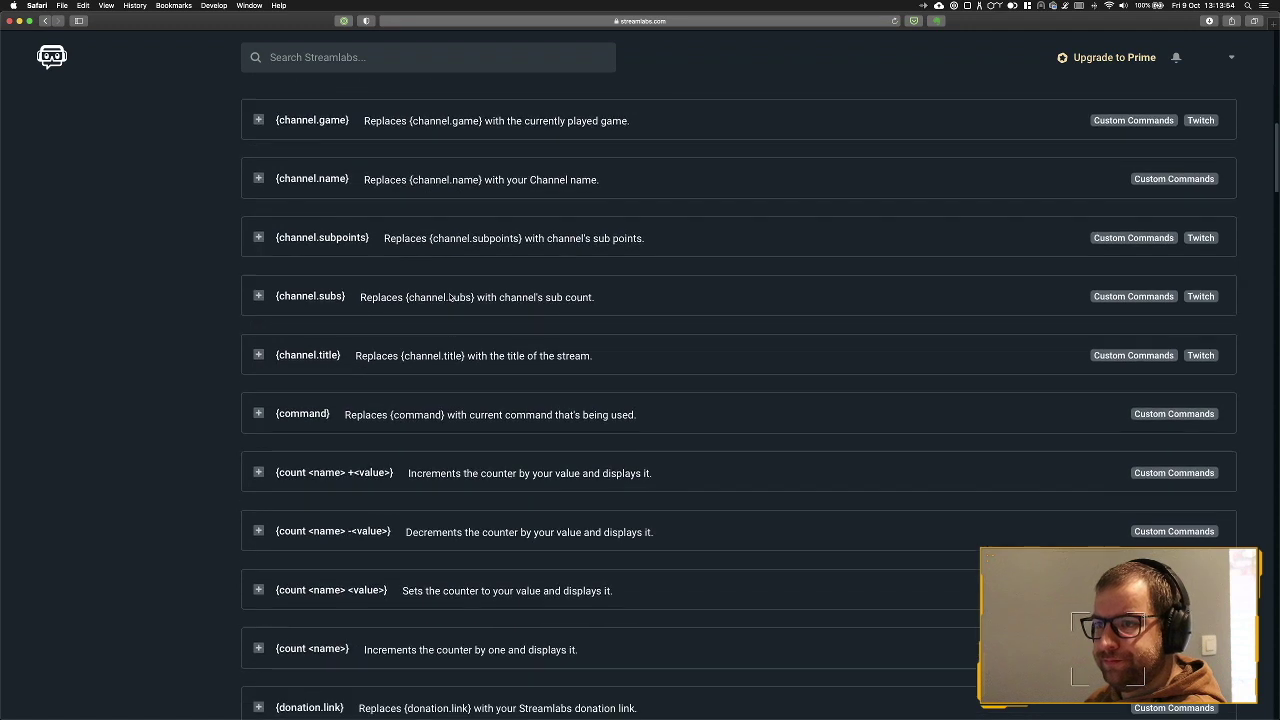
{"action": "scroll", "coordinate": [449, 296], "scroll_direction": "down", "scroll_amount": 2}
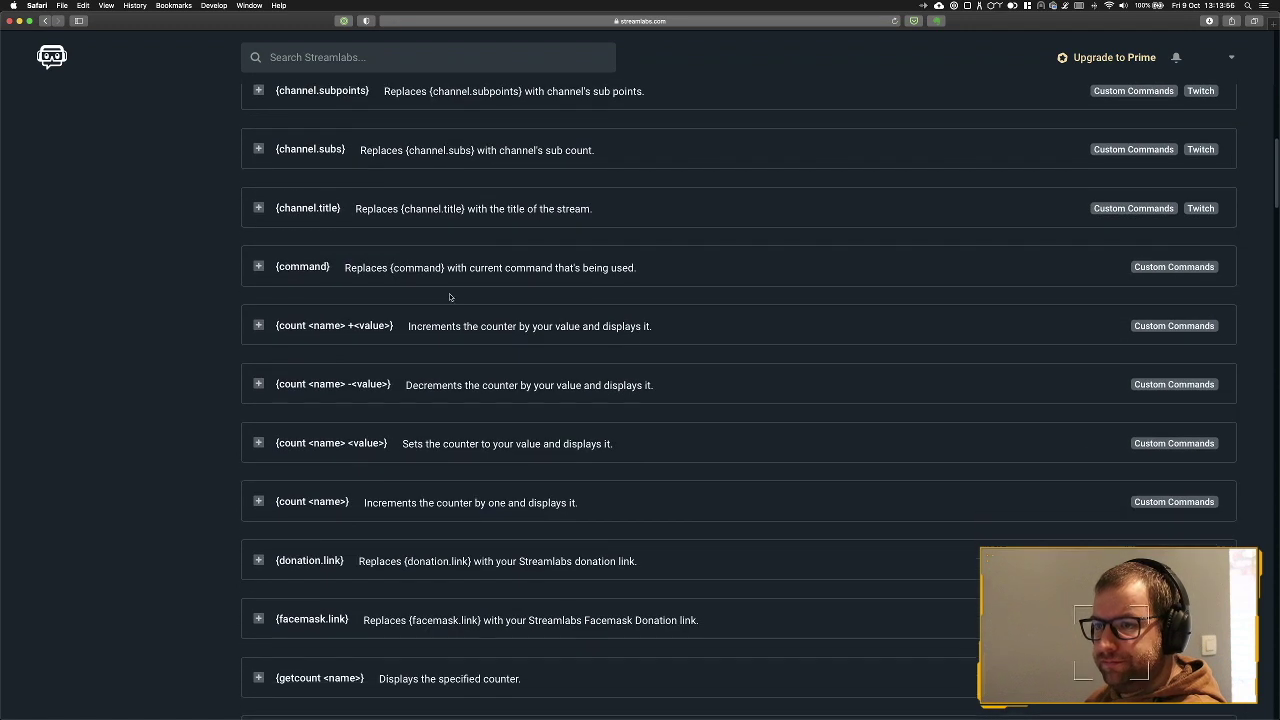
{"action": "scroll", "coordinate": [449, 296], "scroll_direction": "down", "scroll_amount": 6}
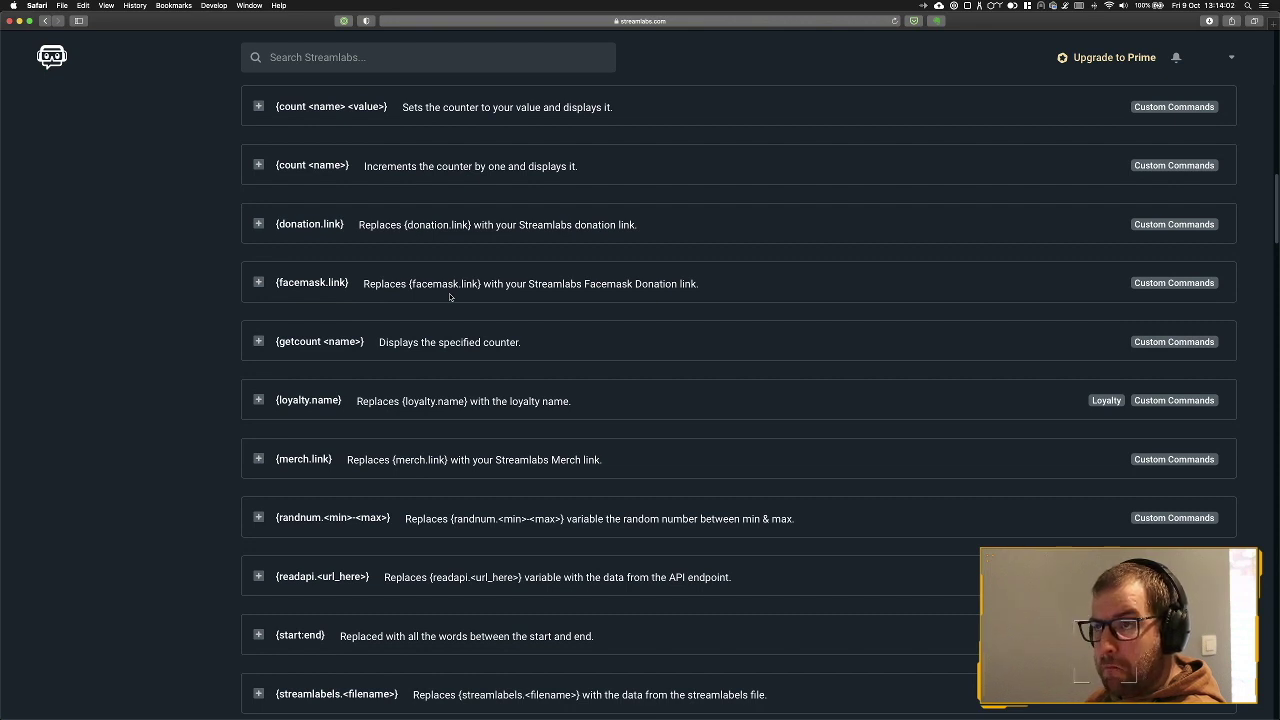
{"action": "scroll", "coordinate": [449, 296], "scroll_direction": "down", "scroll_amount": 2}
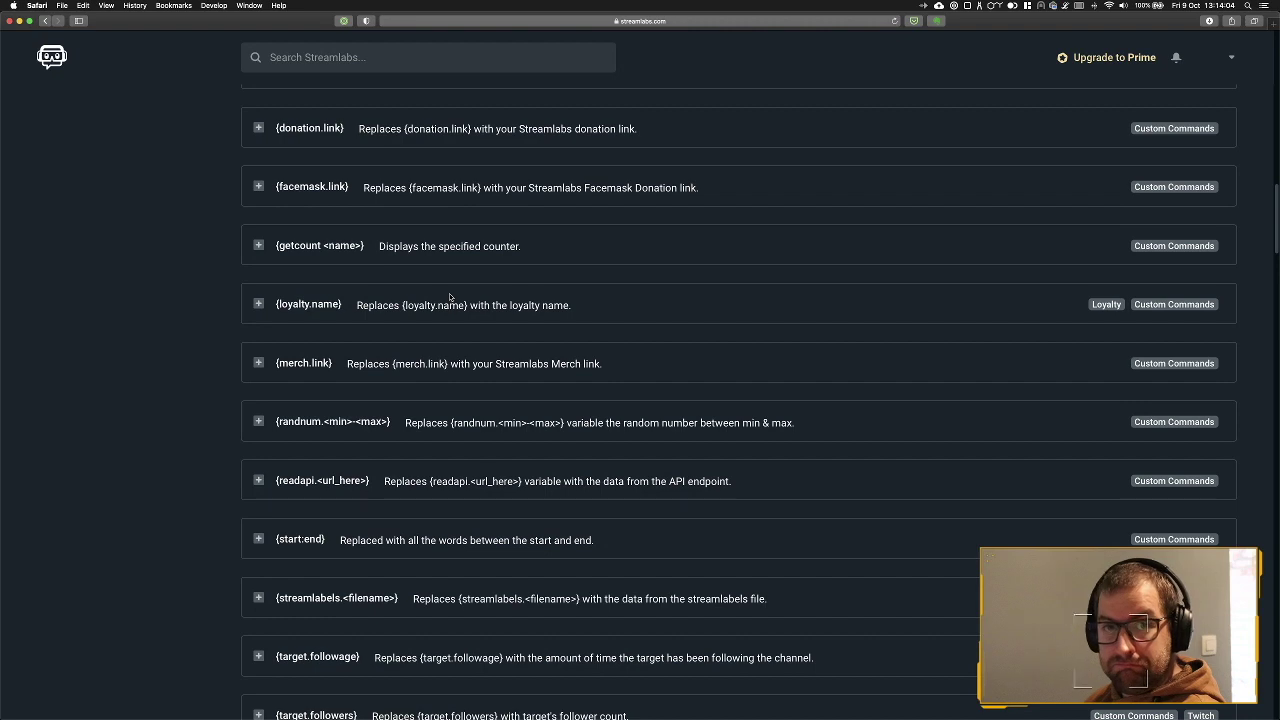
{"action": "scroll", "coordinate": [449, 296], "scroll_direction": "down", "scroll_amount": 18}
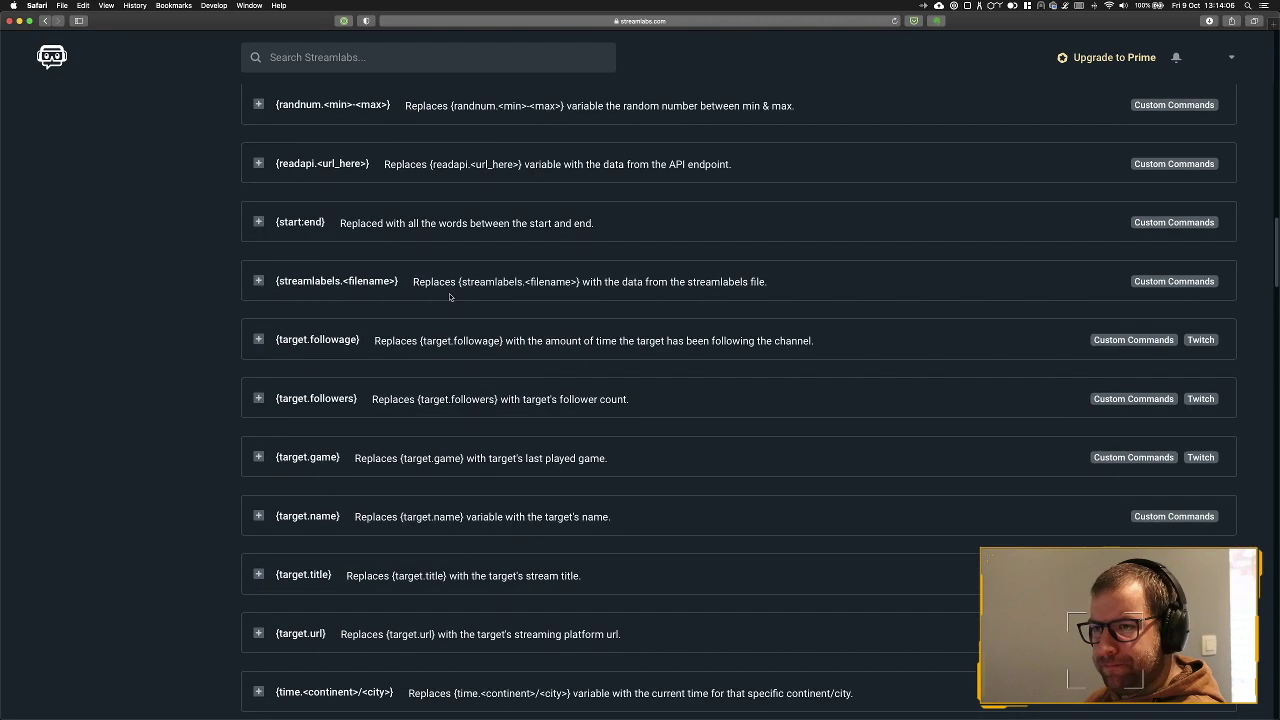
{"action": "scroll", "coordinate": [449, 296], "scroll_direction": "up", "scroll_amount": 20}
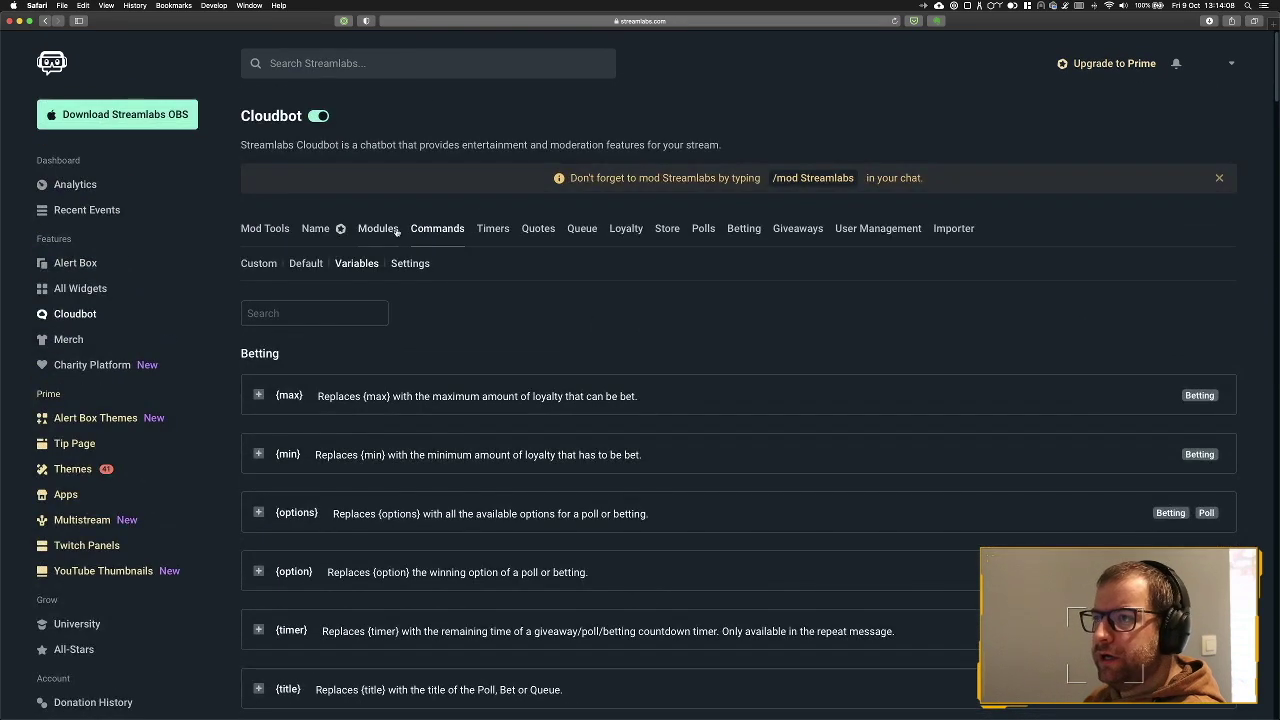
- Start a new custom command from the !lurk template and look through the other available command templates
{"action": "left_click", "coordinate": [396, 230]}
{"action": "left_click", "coordinate": [437, 228]}
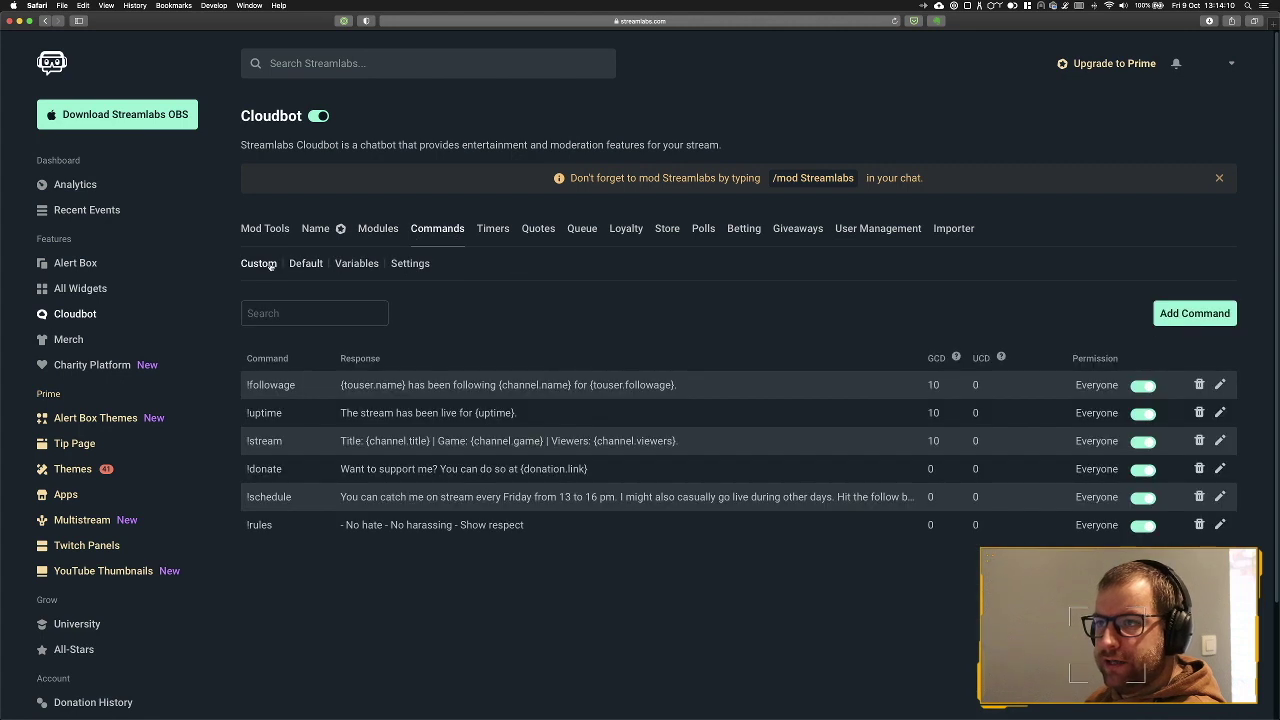
{"action": "left_click", "coordinate": [1195, 313]}
{"action": "type", "text": "!lurk"}
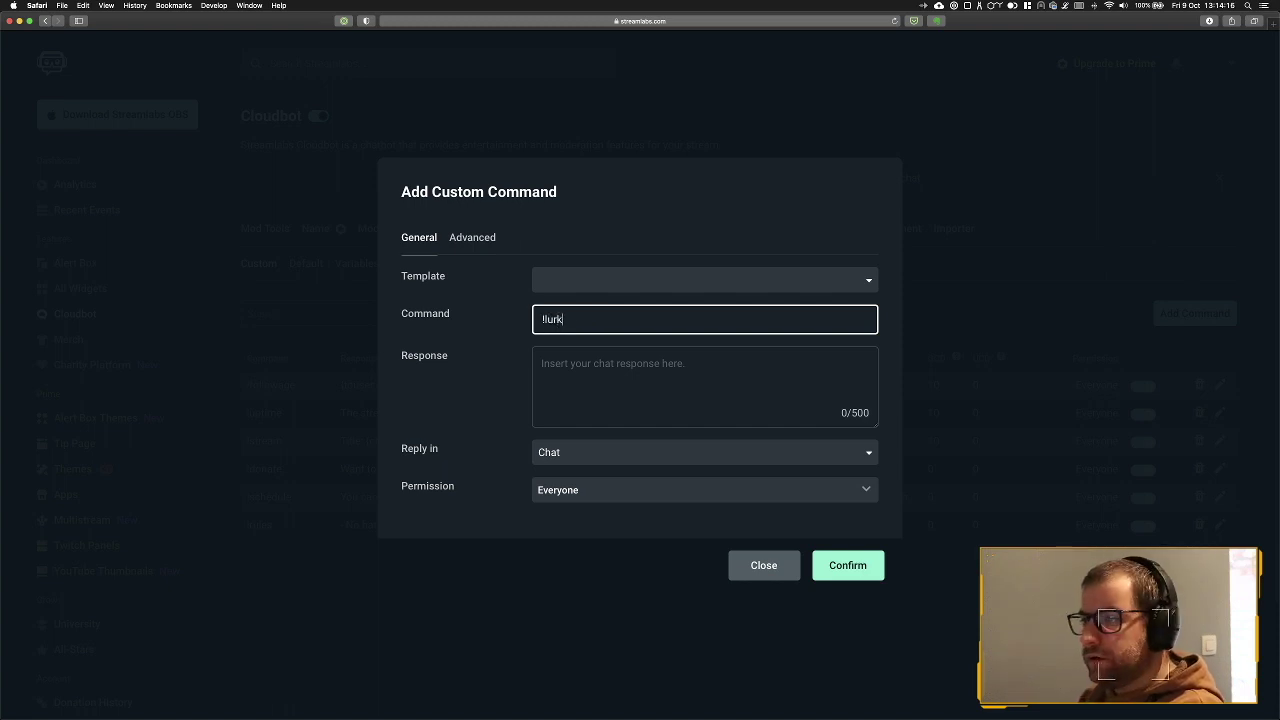
{"action": "left_click", "coordinate": [541, 364]}
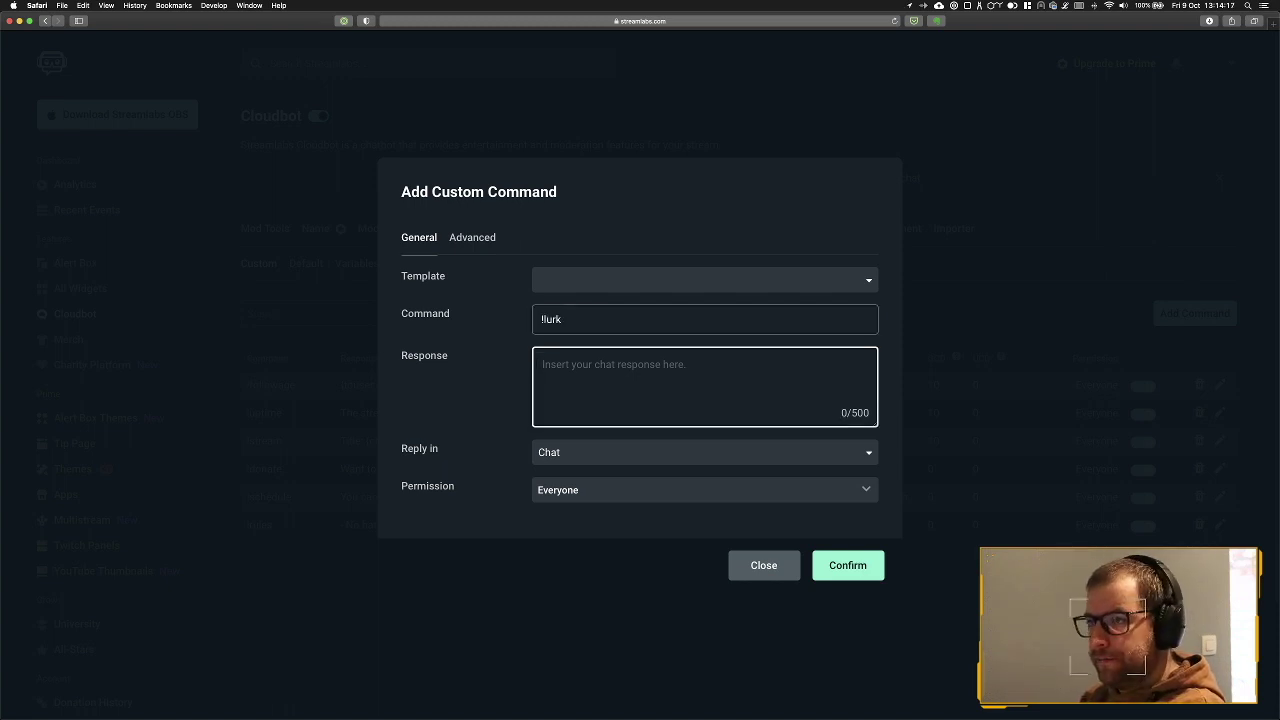
{"action": "left_click", "coordinate": [572, 266]}
{"action": "left_click", "coordinate": [558, 310]}
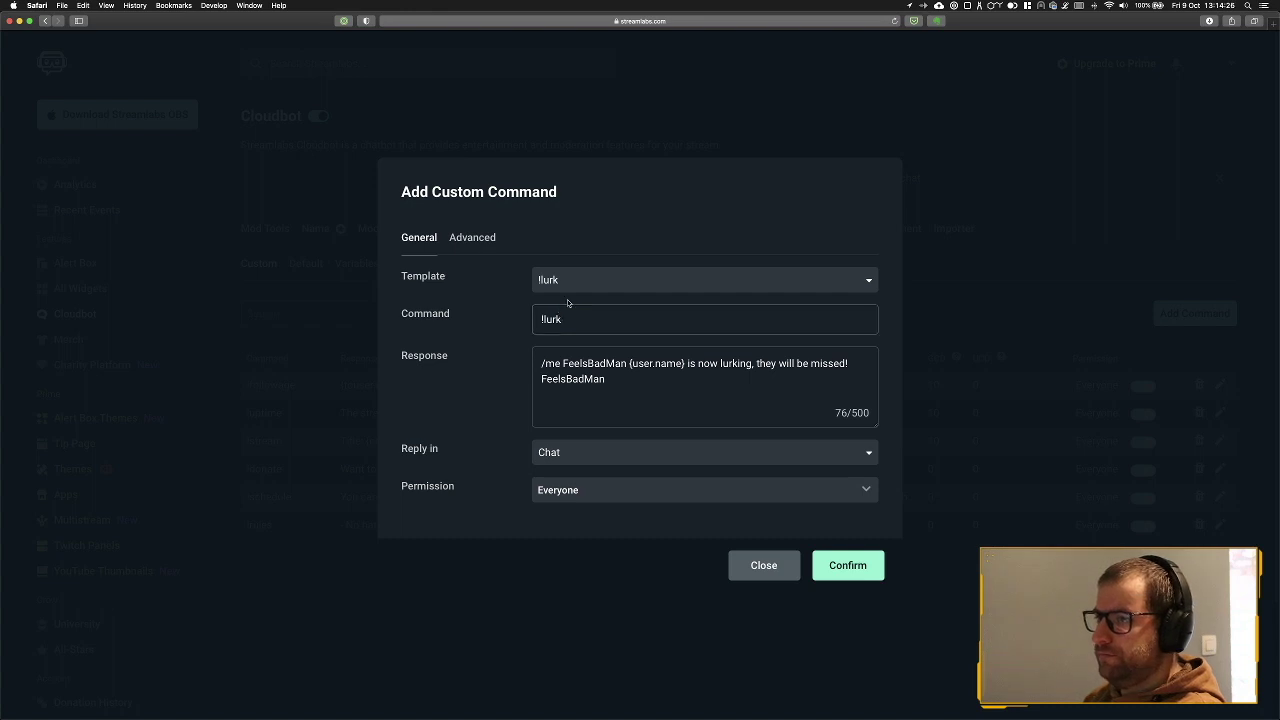
{"action": "left_click", "coordinate": [560, 282]}
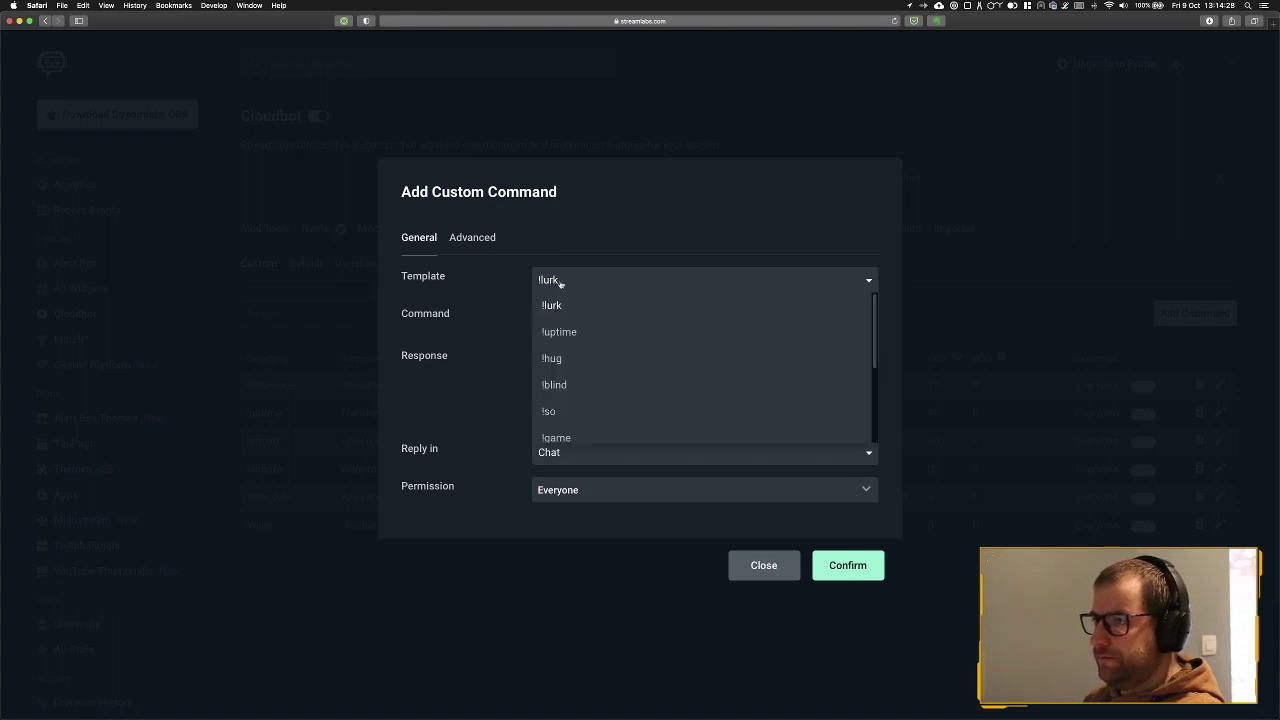
{"action": "scroll", "coordinate": [603, 334], "scroll_direction": "down", "scroll_amount": 5}
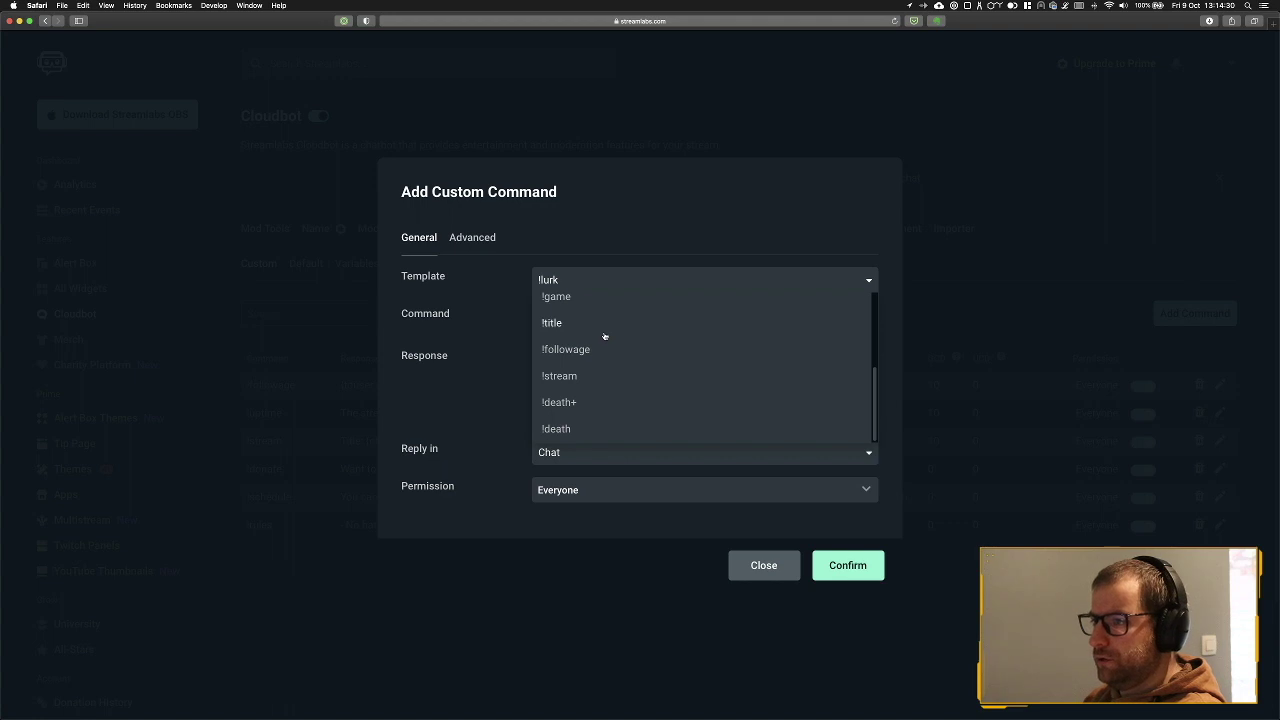
{"action": "scroll", "coordinate": [579, 332], "scroll_direction": "up", "scroll_amount": 5}
{"action": "left_click", "coordinate": [508, 323]}
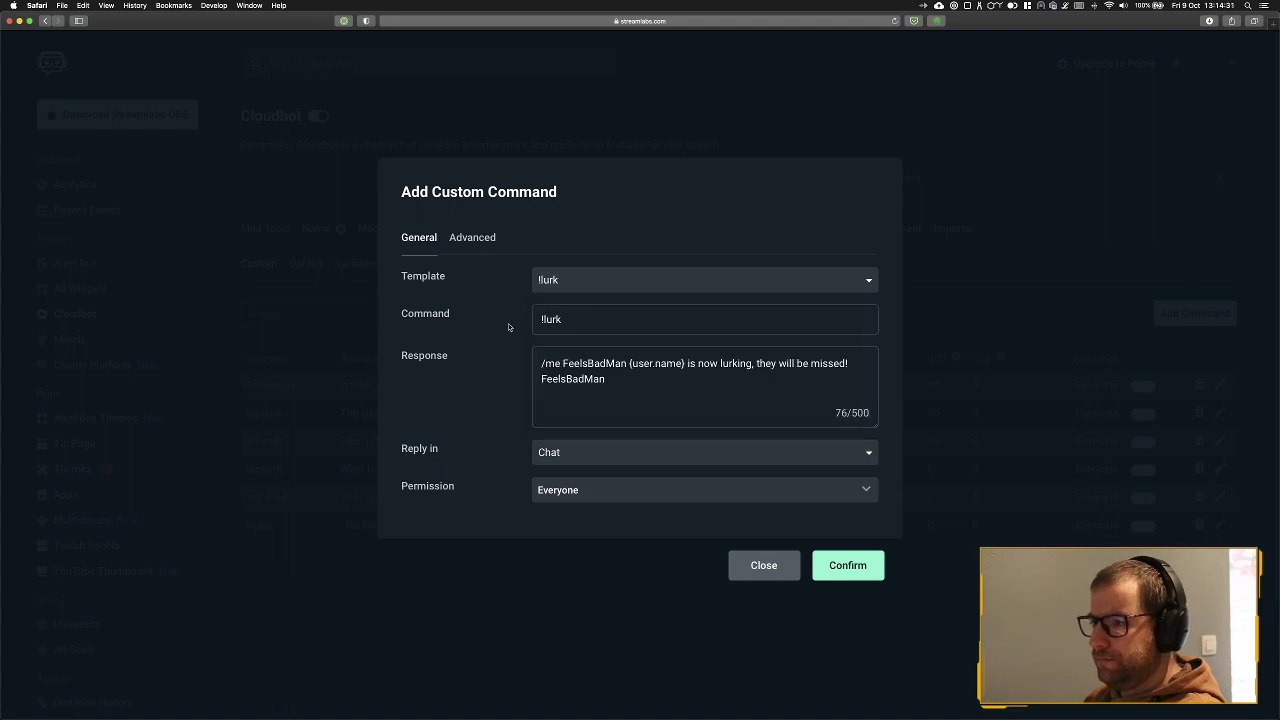
- Set the new !lurk command's global cooldown to 10 and check what its base cost means
{"action": "left_click", "coordinate": [472, 238]}
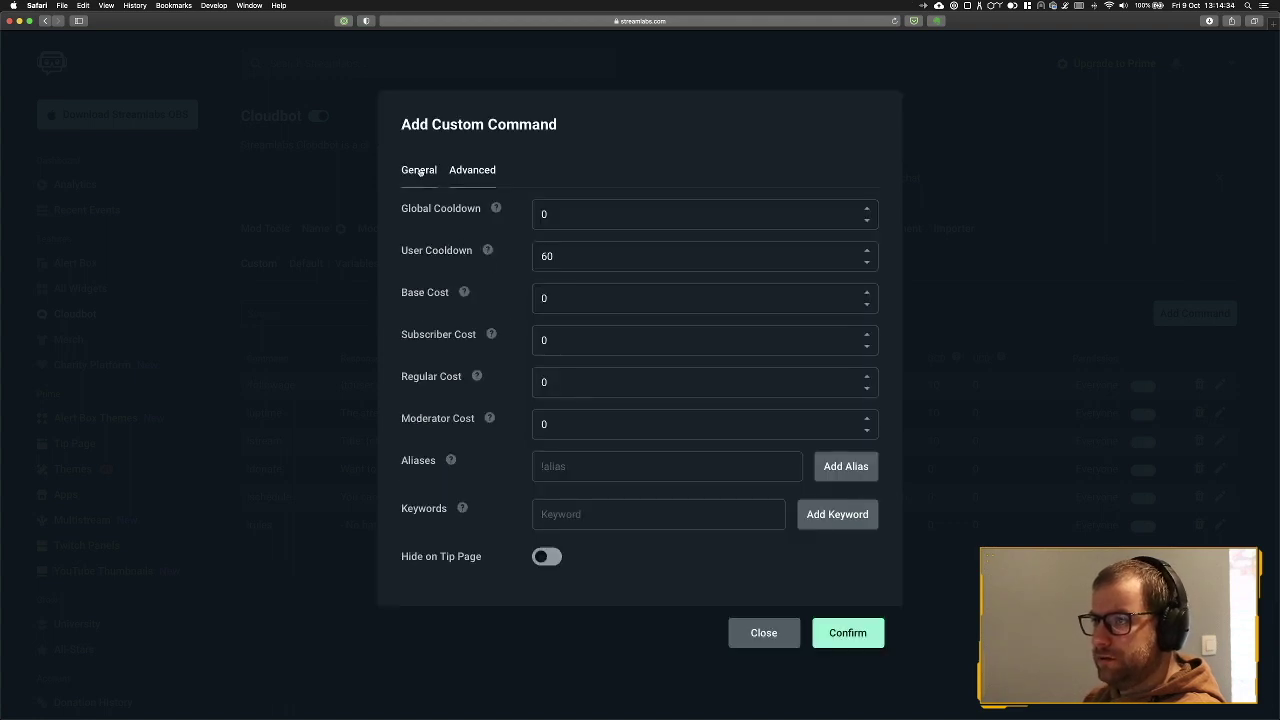
{"action": "left_click_drag", "start_coordinate": [574, 214], "coordinate": [518, 214]}
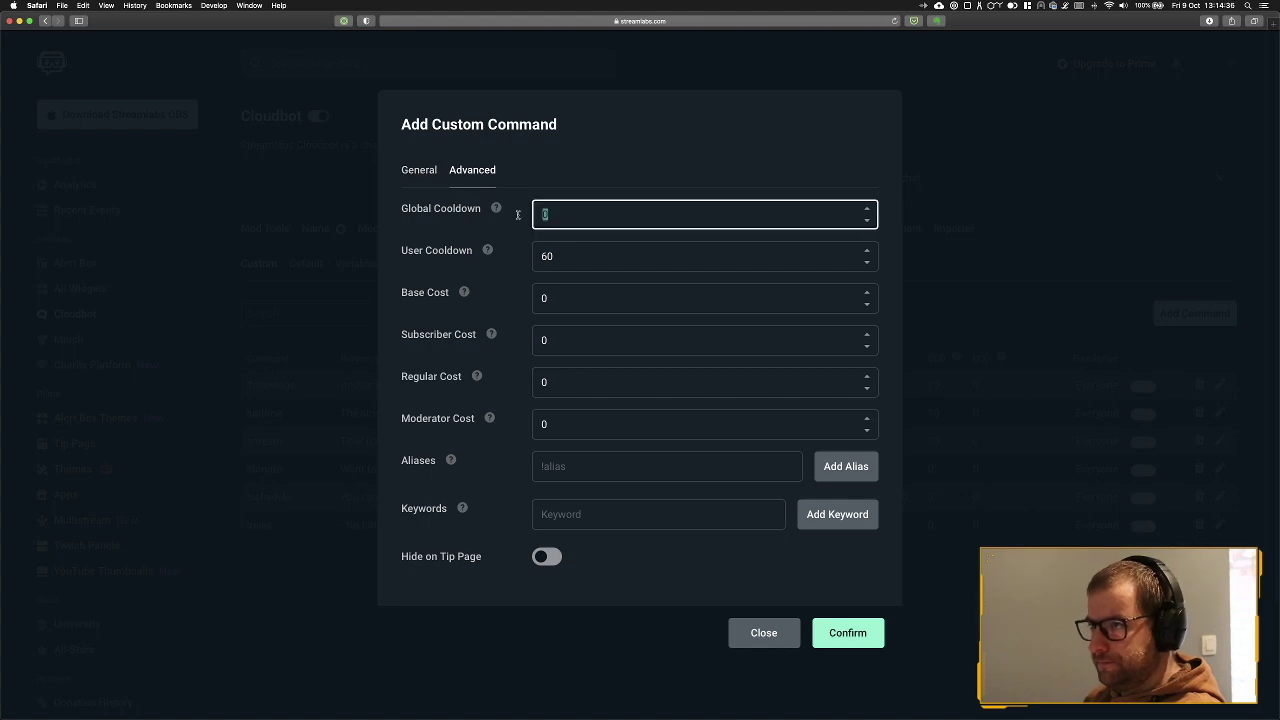
{"action": "type", "text": "10"}
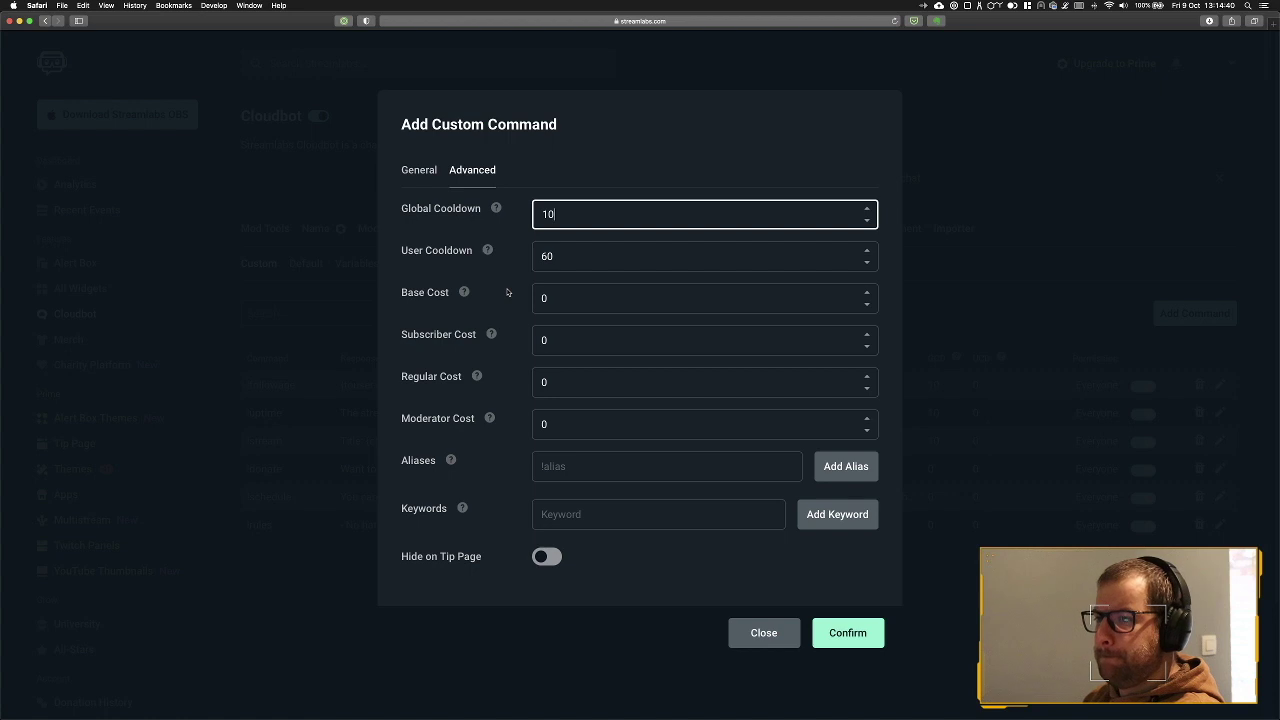
{"action": "mouse_move", "coordinate": [464, 293]}
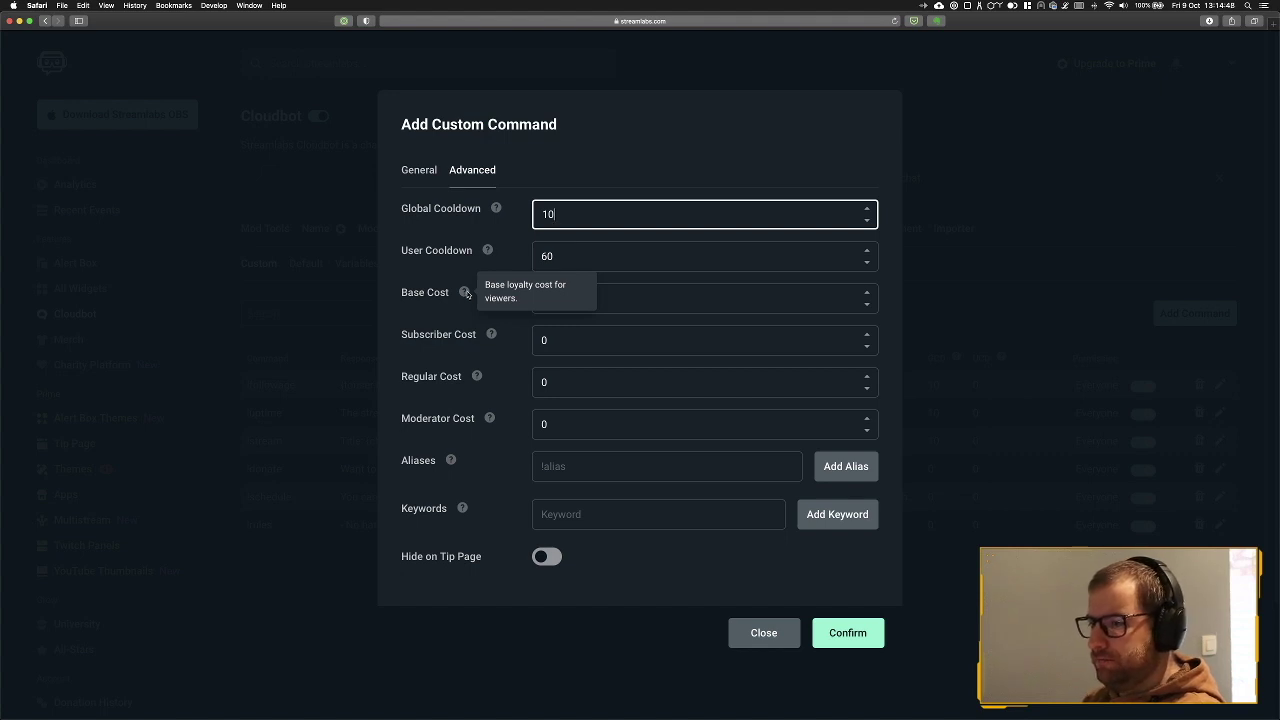
- Remove "FeelsBadMan {user.name}" and the word "now" from the !lurk response, leaving "/me is lurking" at its start
{"action": "left_click", "coordinate": [418, 170]}
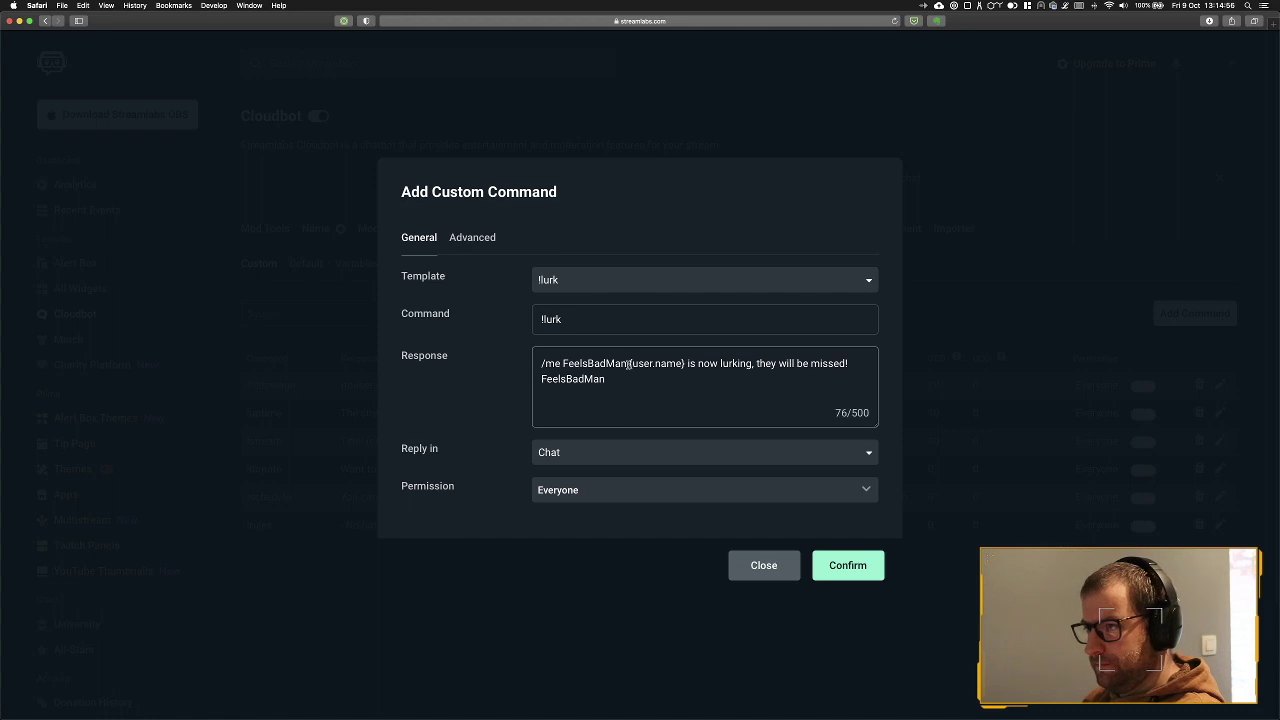
{"action": "left_click_drag", "start_coordinate": [687, 364], "coordinate": [565, 364]}
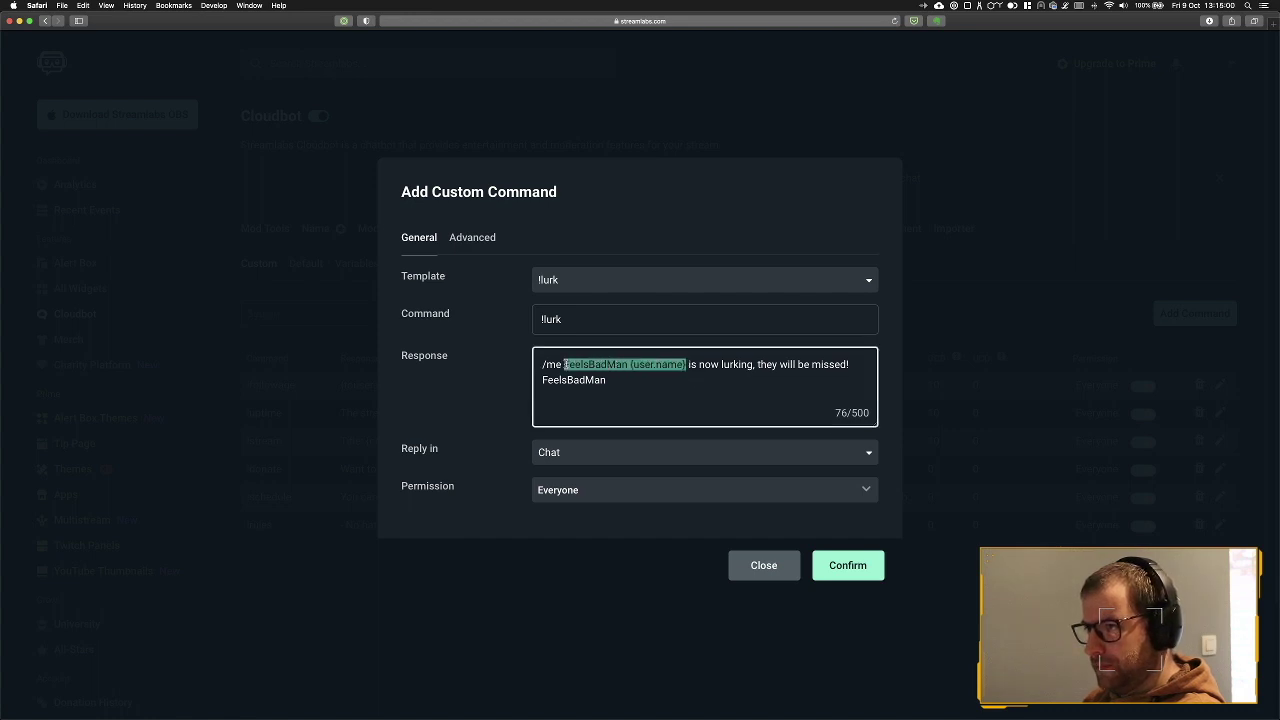
{"action": "key", "text": "BackSpace"}
{"action": "key", "text": "BackSpace"}
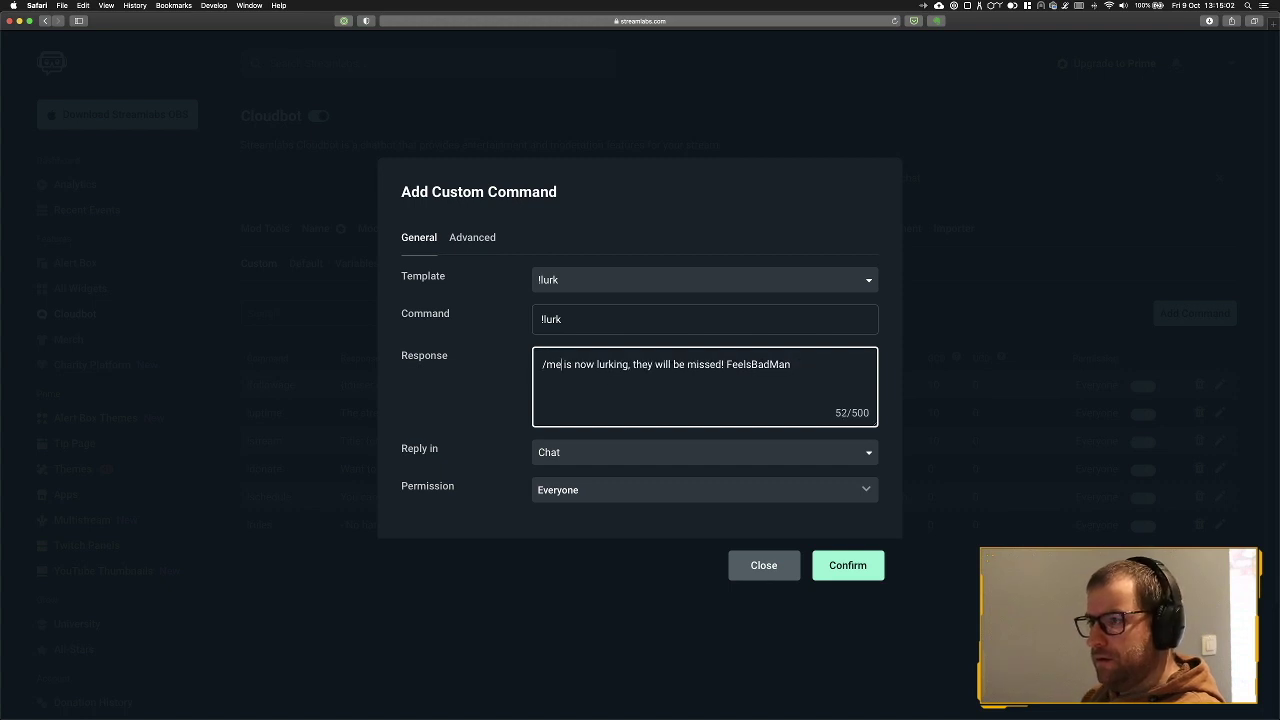
{"action": "double_click", "coordinate": [614, 366]}
{"action": "left_click", "coordinate": [598, 365]}
{"action": "key", "text": "BackSpace"}
{"action": "key", "text": "BackSpace"}
{"action": "key", "text": "BackSpace"}
{"action": "key", "text": "BackSpace"}
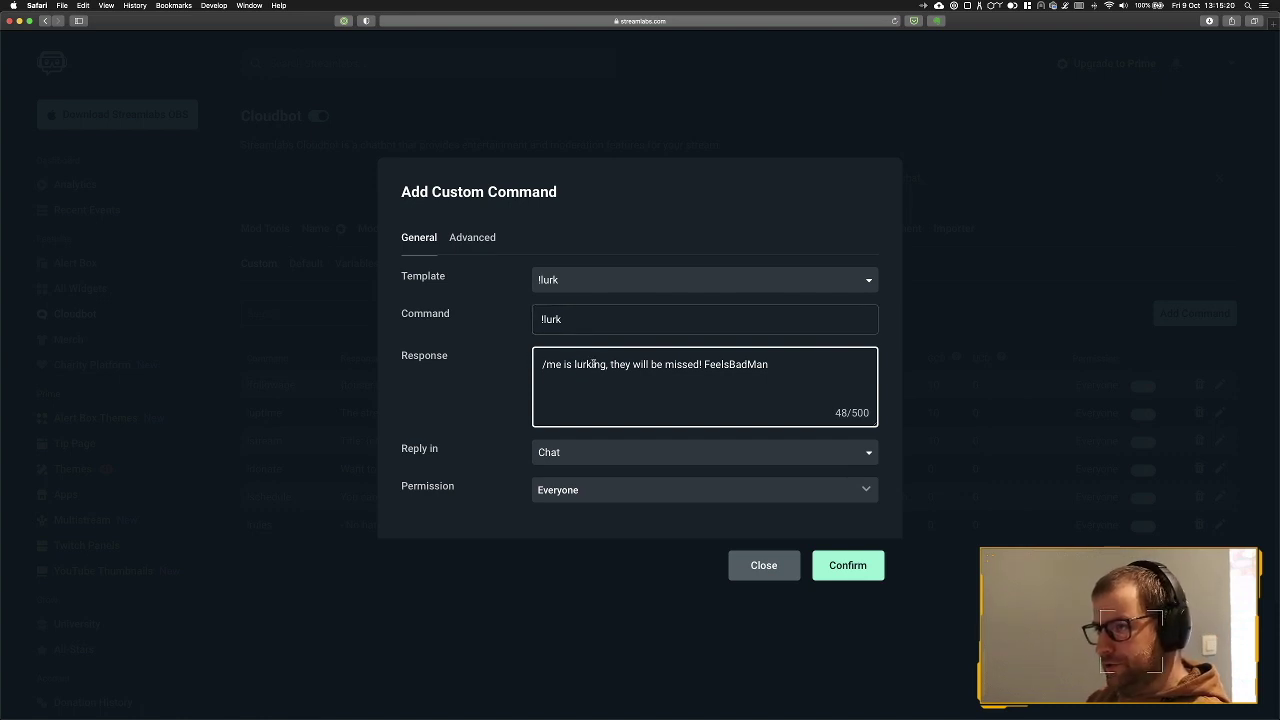
- Replace the ending of the !lurk response after the comma with "have fun everyone!" and save the new command
{"action": "left_click_drag", "start_coordinate": [611, 364], "coordinate": [799, 368]}
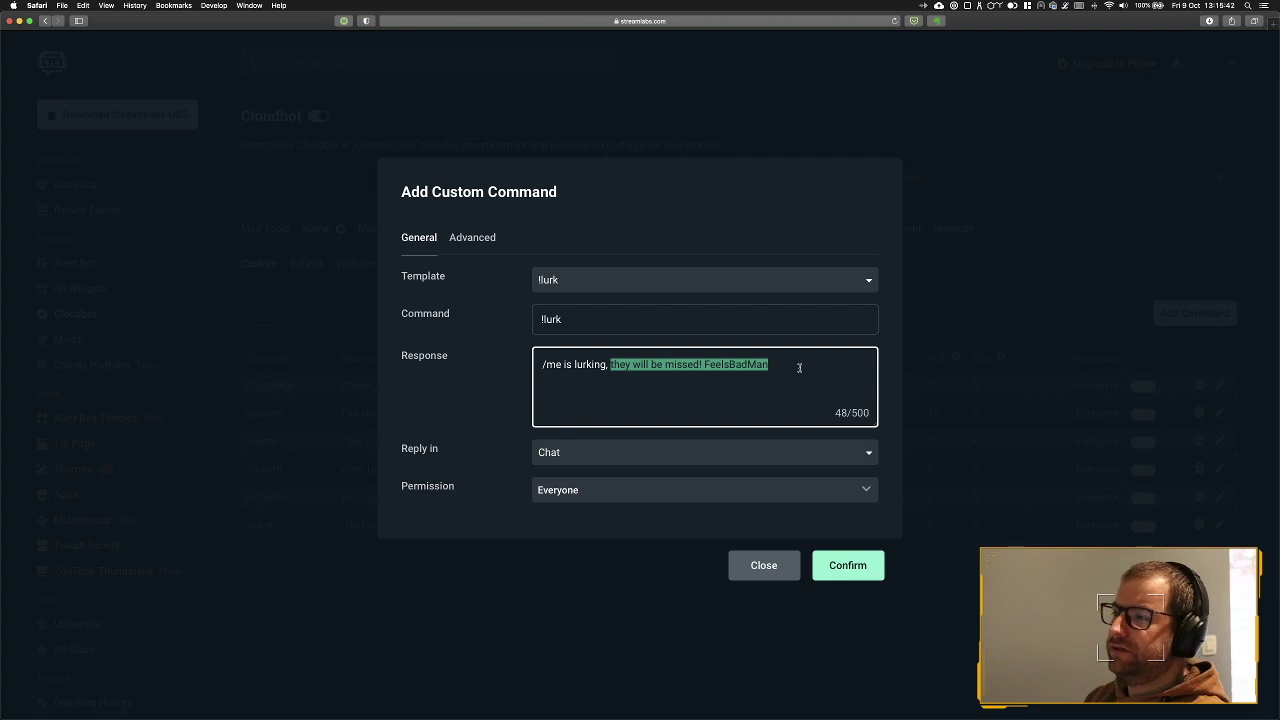
{"action": "key", "text": "BackSpace"}
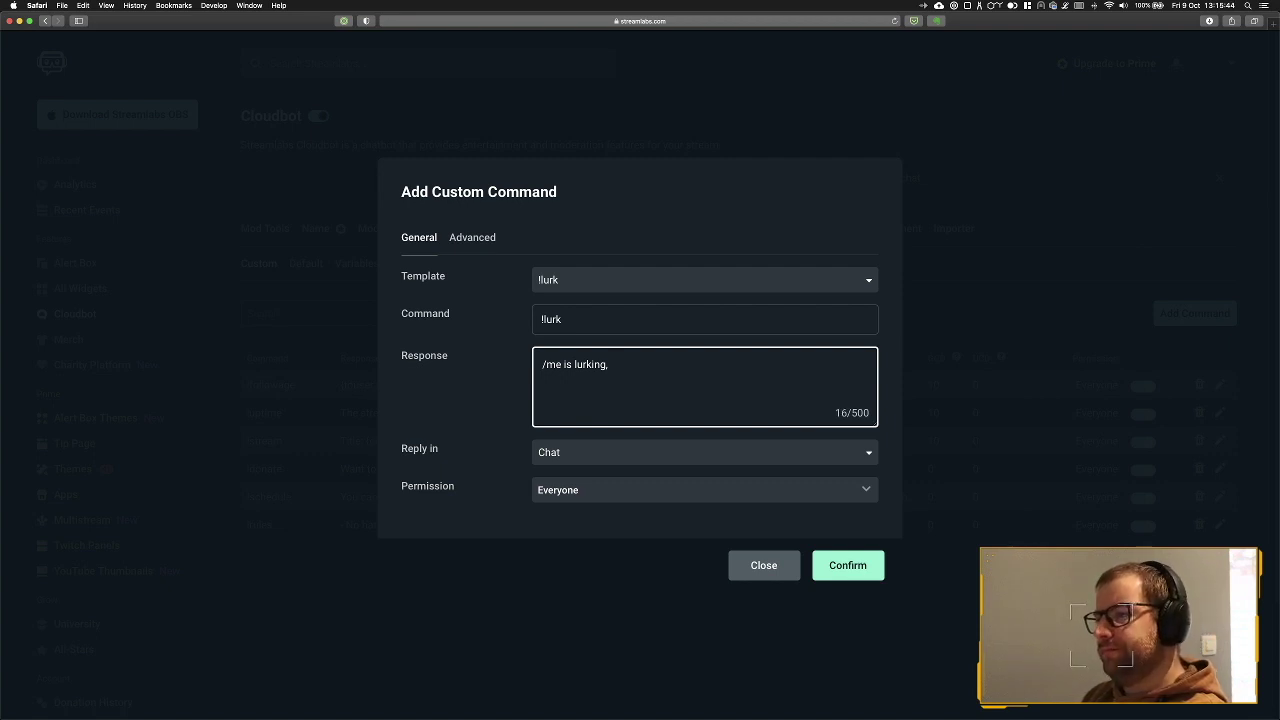
{"action": "type", "text": "have fun "}
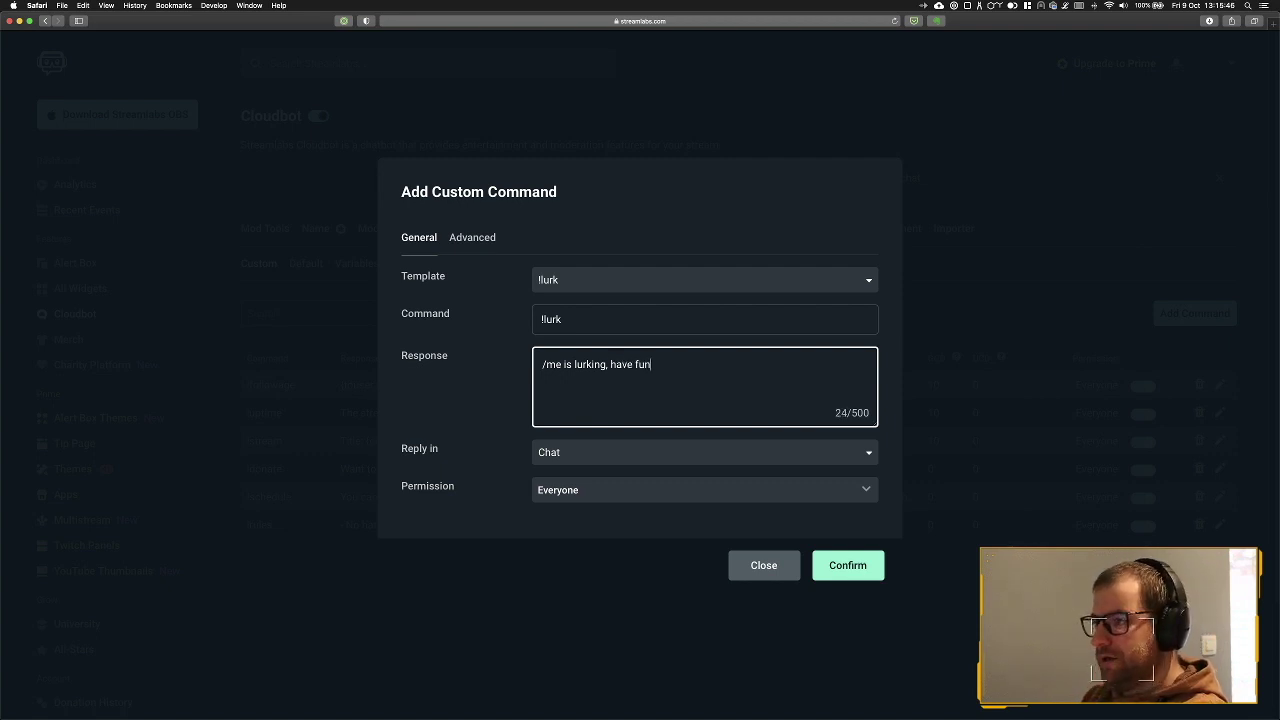
{"action": "type", "text": "everyone!"}
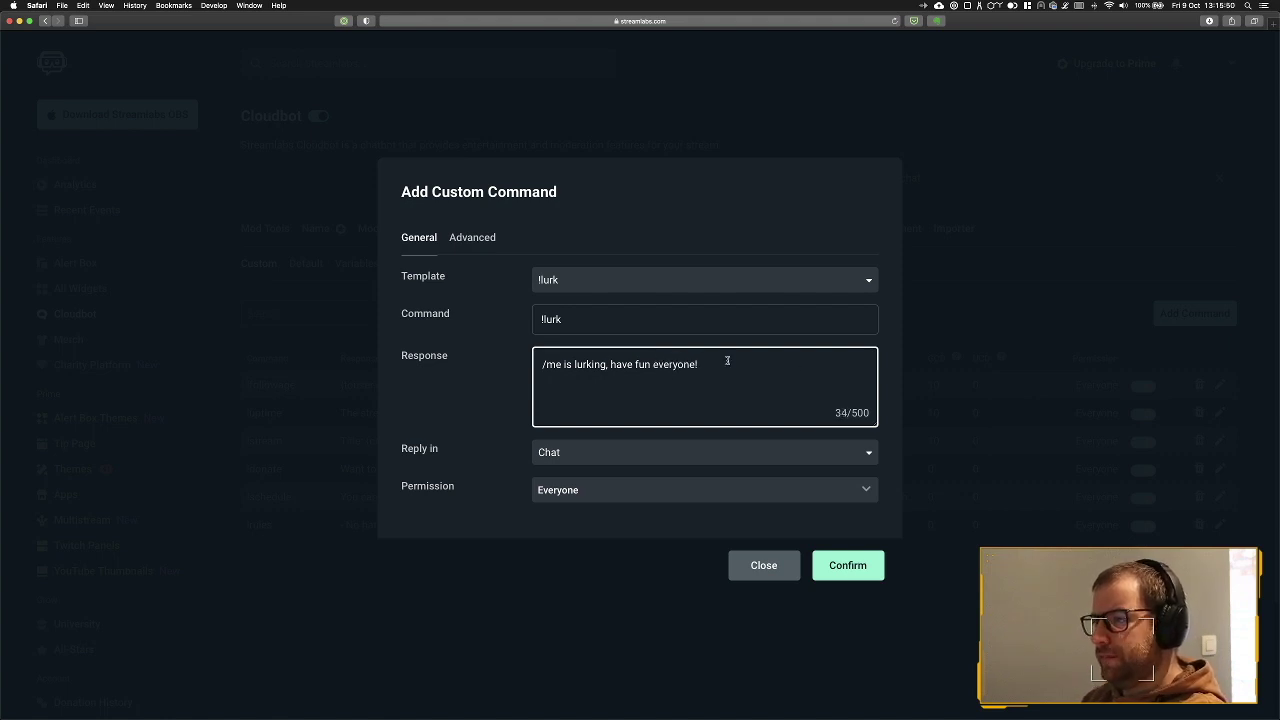
{"action": "left_click", "coordinate": [848, 565]}
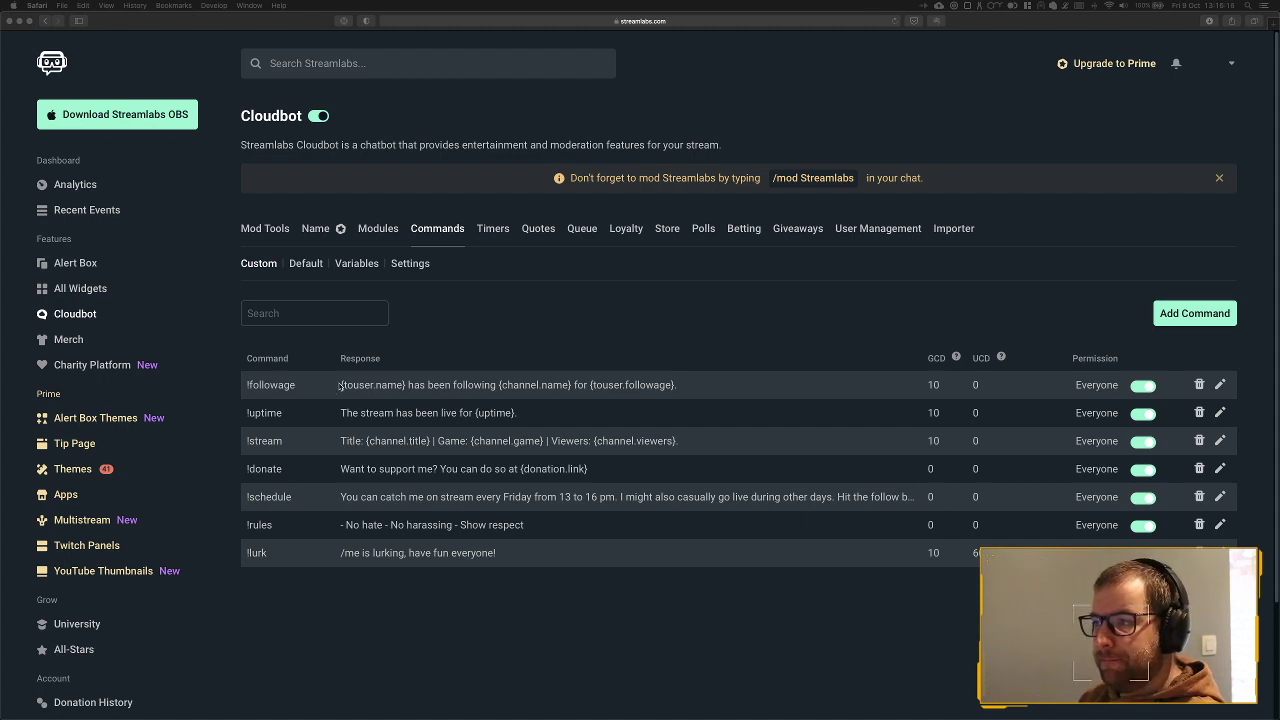
- Copy the {user.name} variable from the cooldown message in the command settings
{"action": "left_click", "coordinate": [418, 266]}
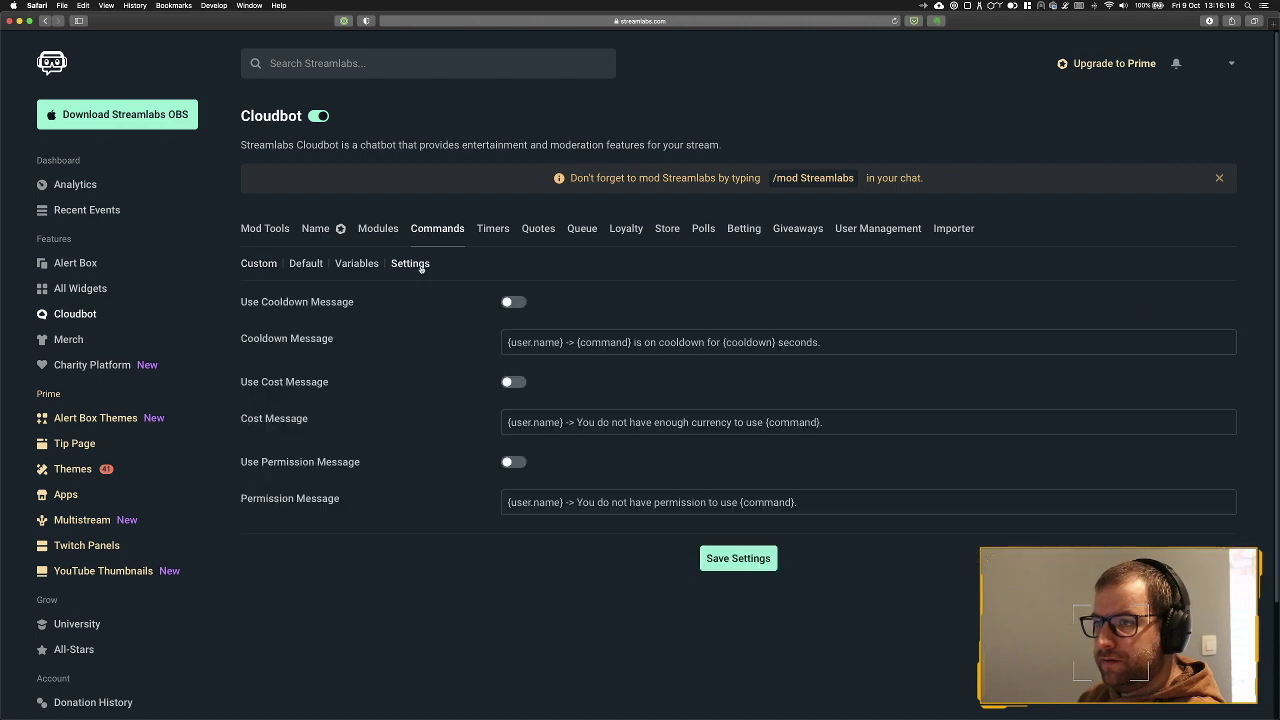
{"action": "left_click", "coordinate": [358, 265]}
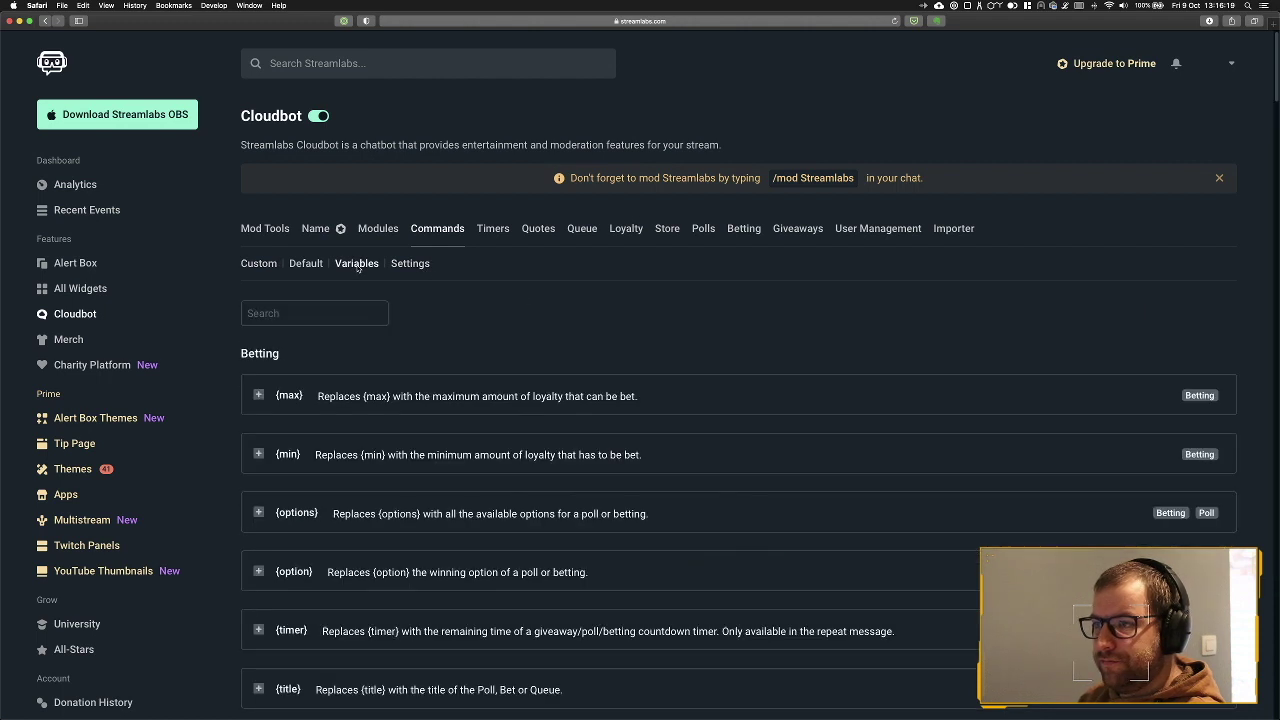
{"action": "left_click", "coordinate": [421, 268]}
{"action": "left_click_drag", "start_coordinate": [567, 342], "coordinate": [505, 342]}
{"action": "key", "text": "super+c"}
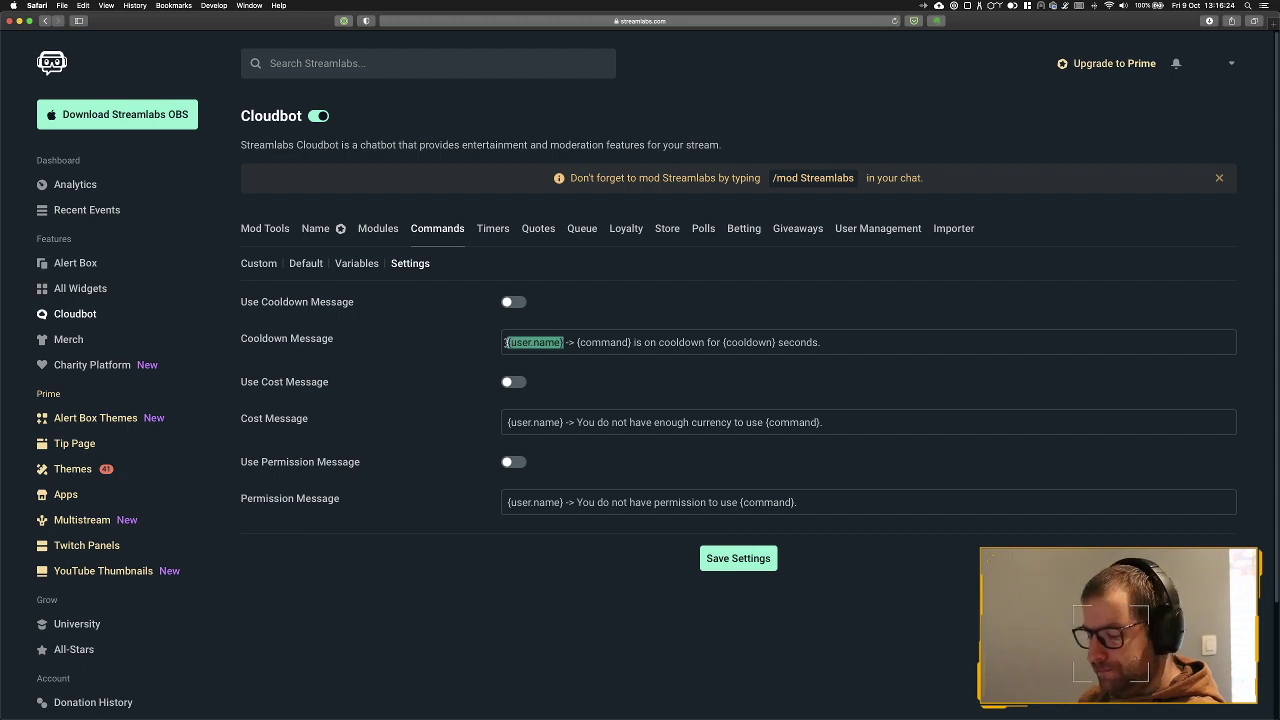
- Replace "/me" in the !lurk command's response with the copied {user.name} variable and save the command
{"action": "left_click", "coordinate": [272, 266]}
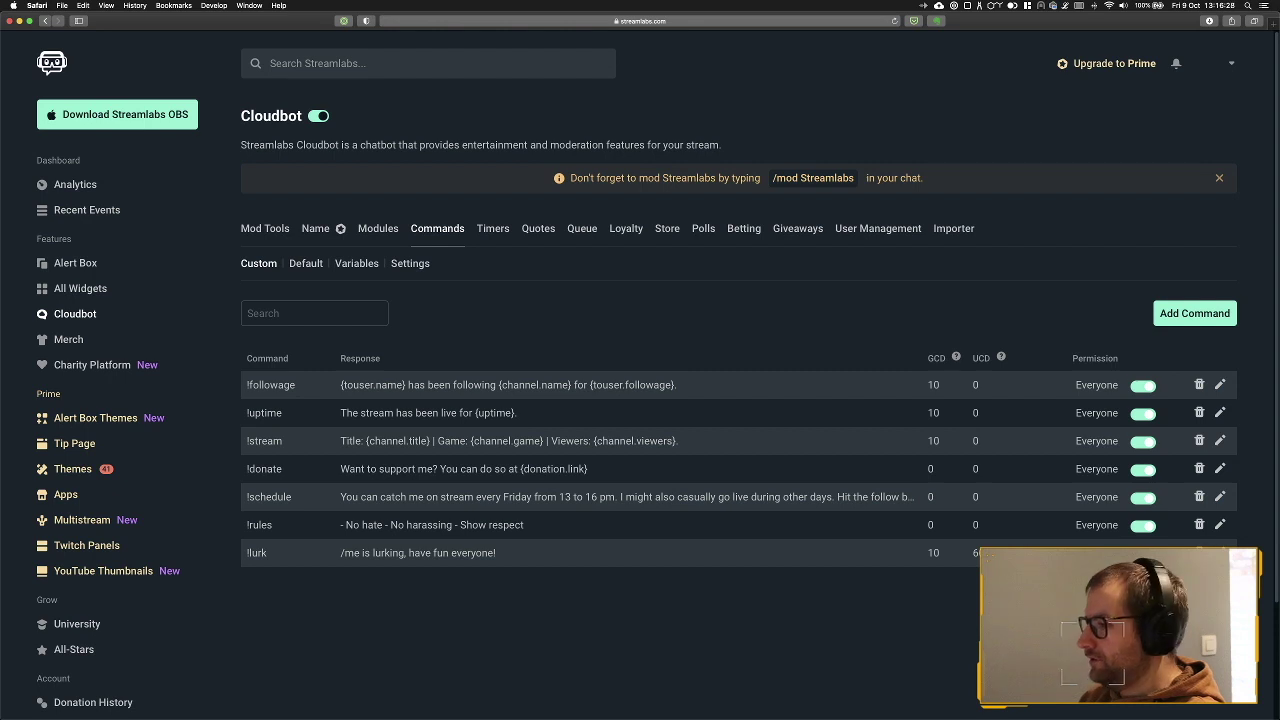
{"action": "left_click", "coordinate": [800, 556]}
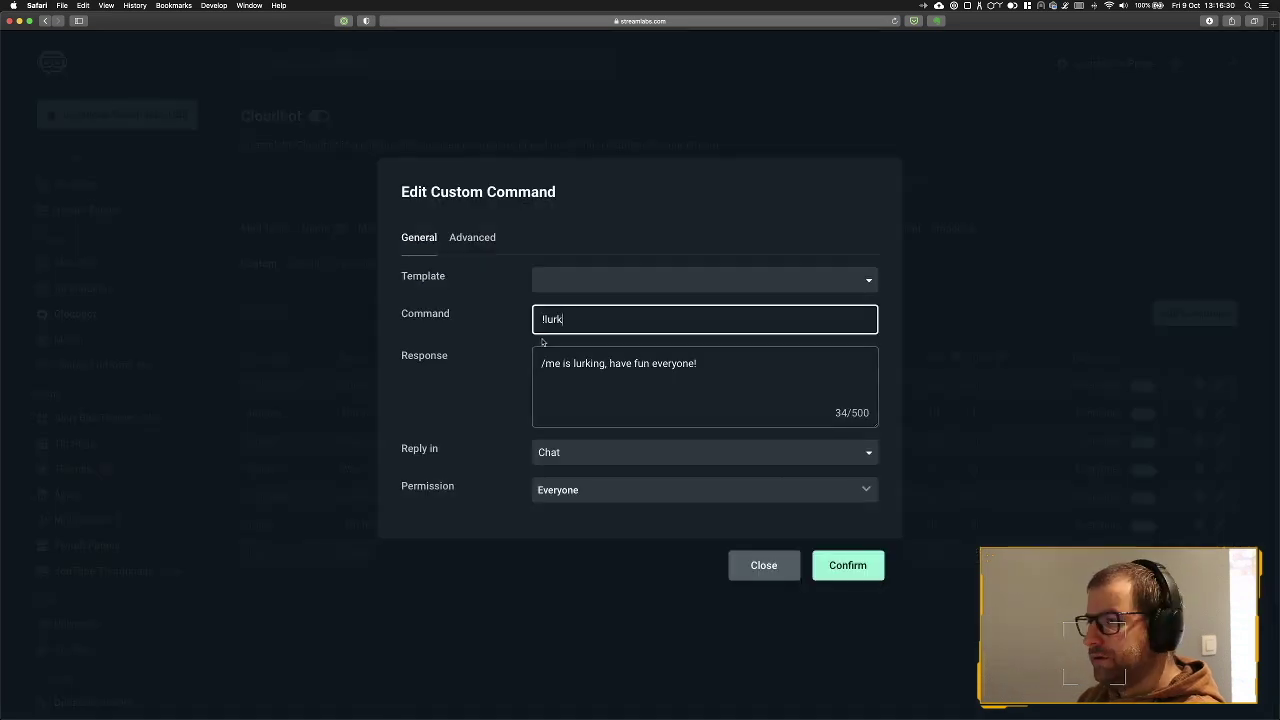
{"action": "left_click_drag", "start_coordinate": [560, 364], "coordinate": [494, 362]}
{"action": "key", "text": "super+v"}
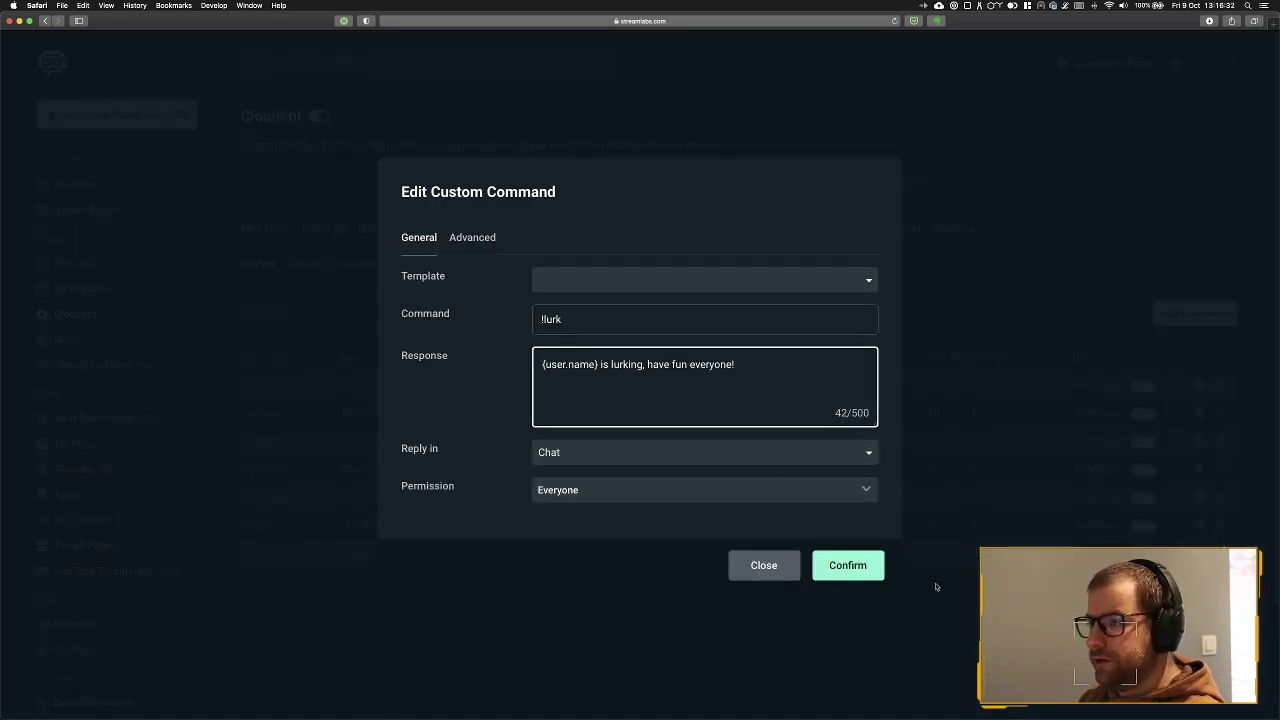
{"action": "left_click", "coordinate": [847, 565]}
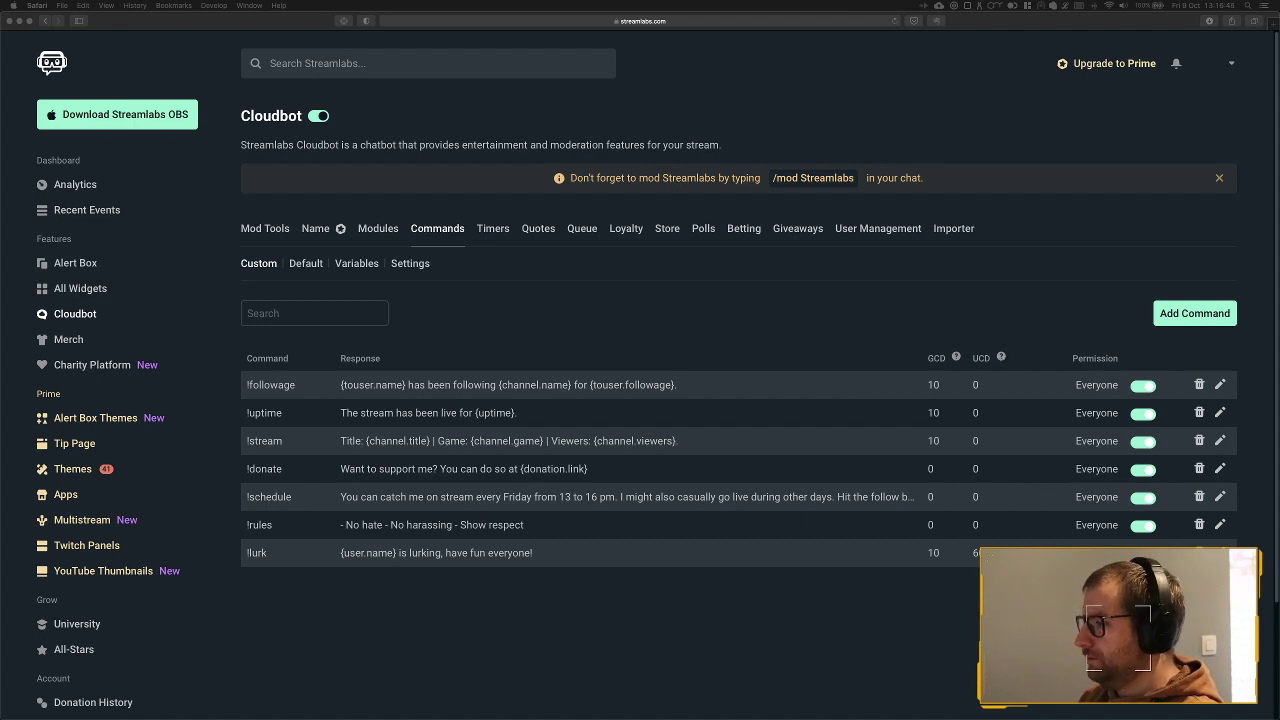
- Set the !lurk command's user cooldown to 0 and save it
{"action": "left_click", "coordinate": [1220, 552]}
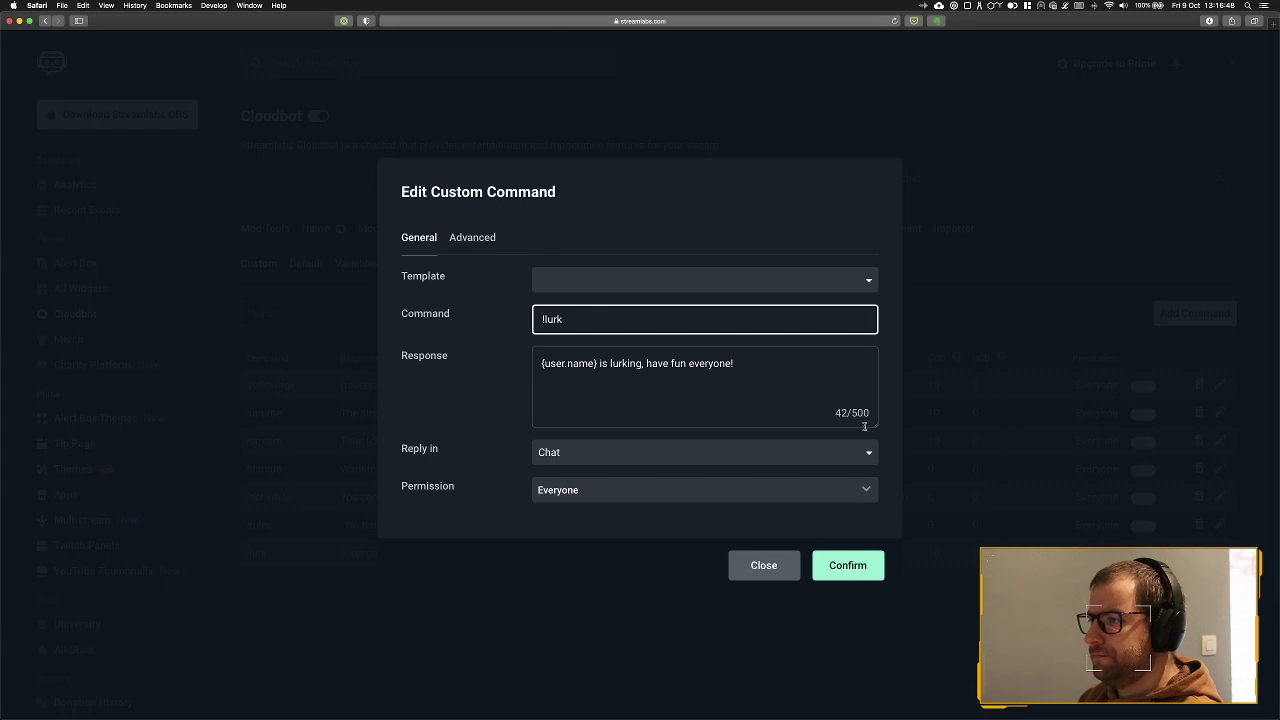
{"action": "left_click", "coordinate": [474, 236]}
{"action": "key", "text": "Tab"}
{"action": "key", "text": "Tab"}
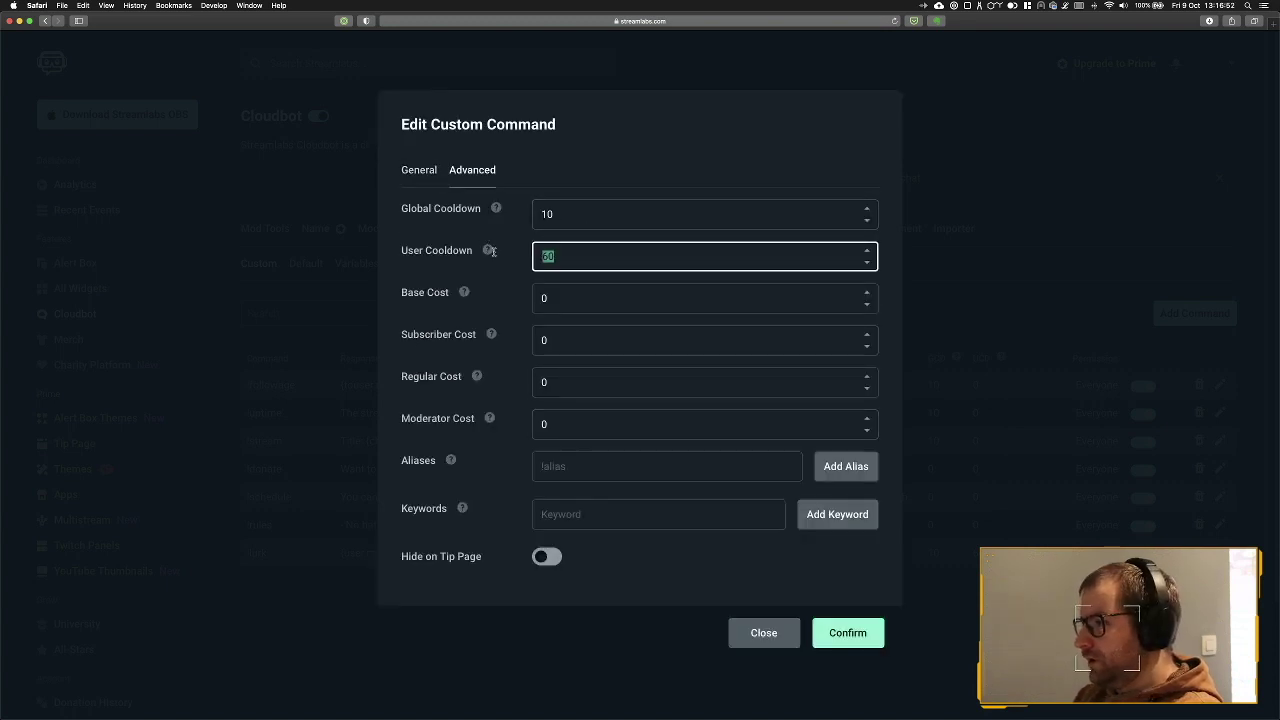
{"action": "type", "text": "0"}
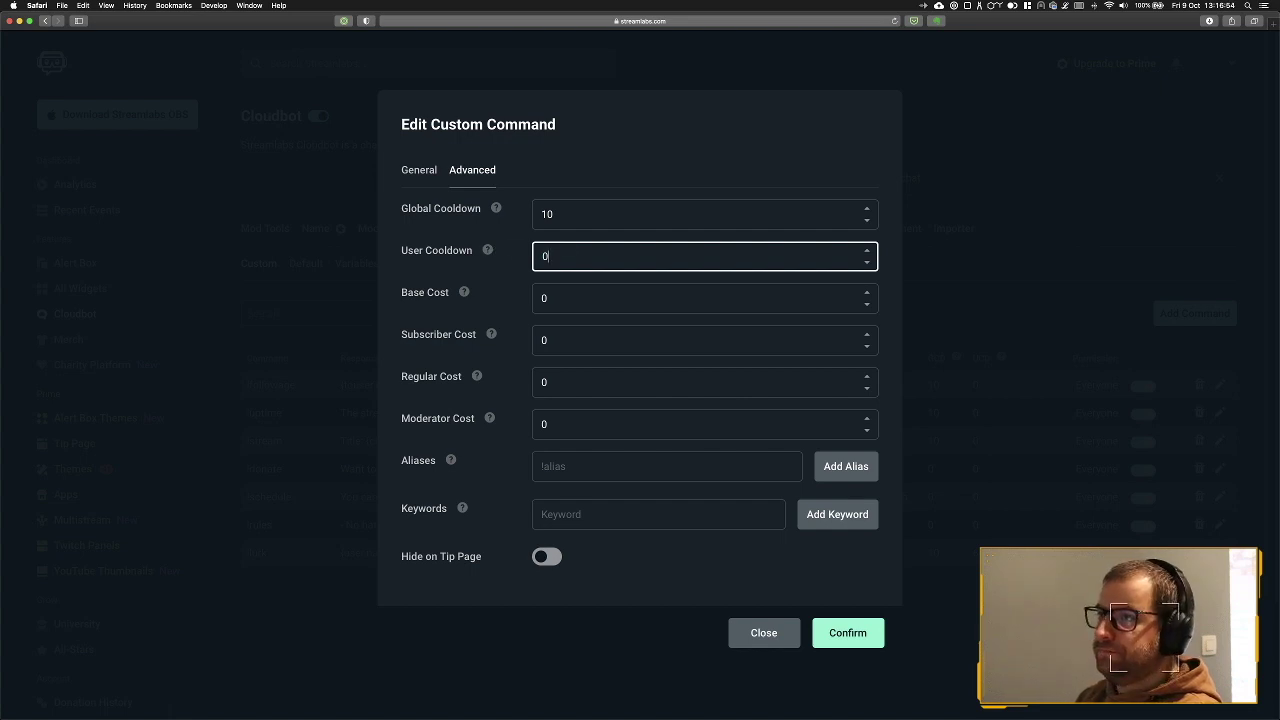
{"action": "left_click", "coordinate": [843, 627]}
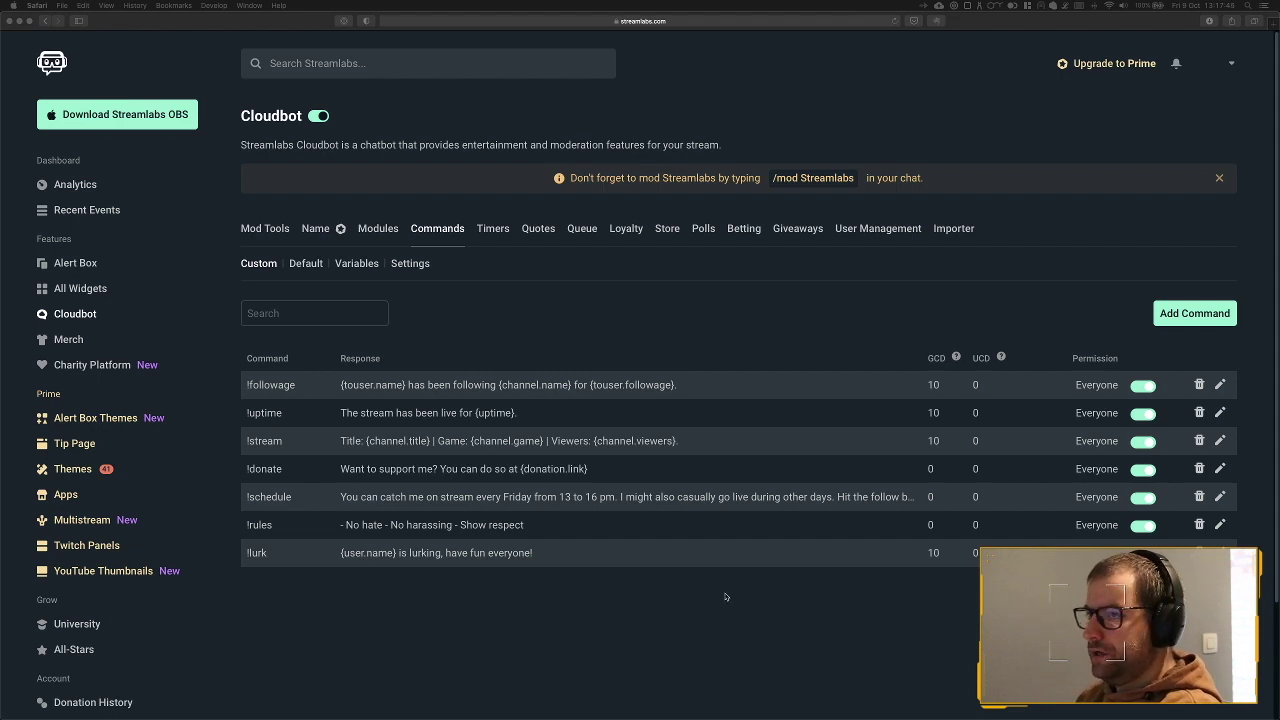
- Open the !lurk custom command for editing and add "Welcome" before the {user.name} variable in its response
{"action": "mouse_move", "coordinate": [495, 712]}
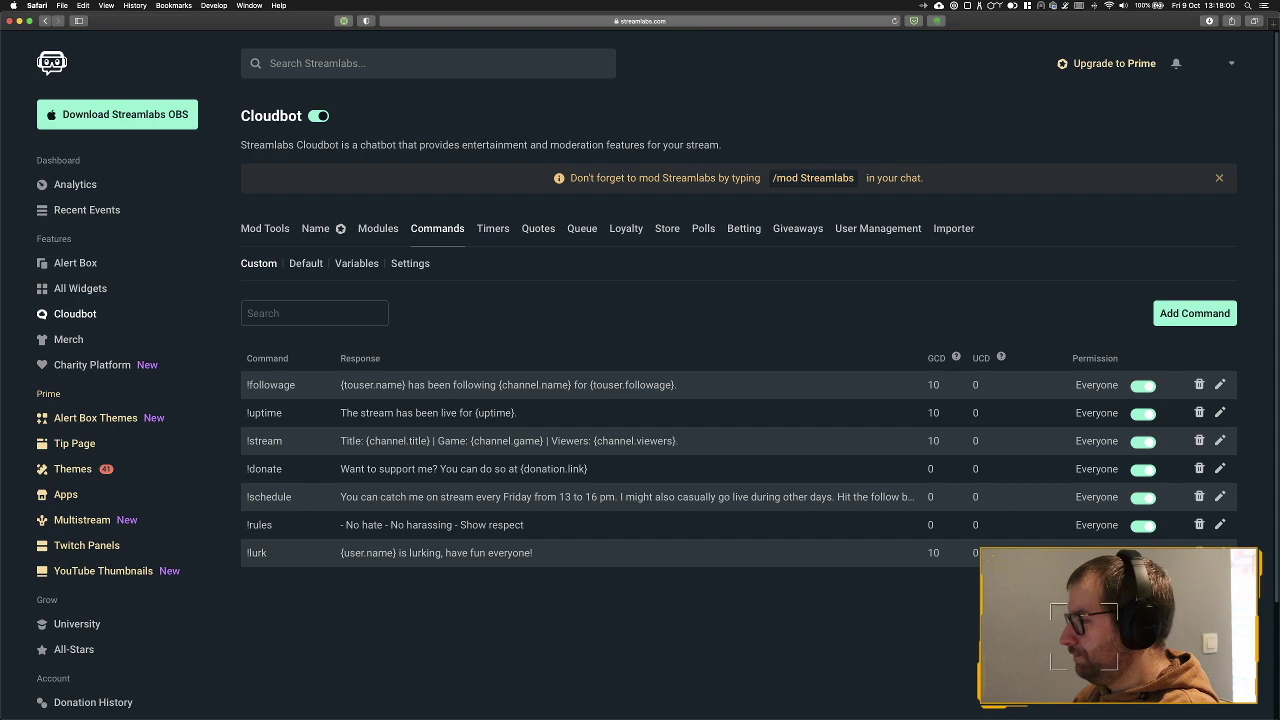
{"action": "left_click", "coordinate": [1220, 552]}
{"action": "left_click", "coordinate": [680, 363]}
{"action": "left_click", "coordinate": [543, 364]}
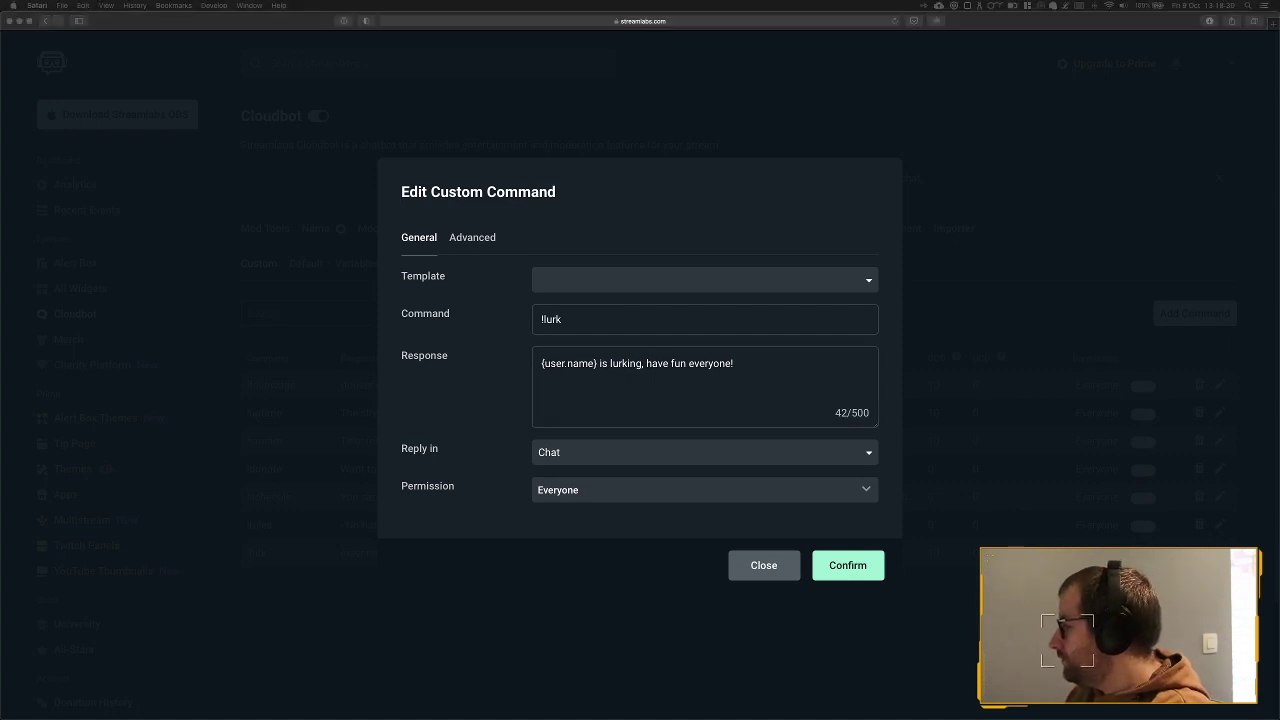
{"action": "left_click", "coordinate": [731, 404]}
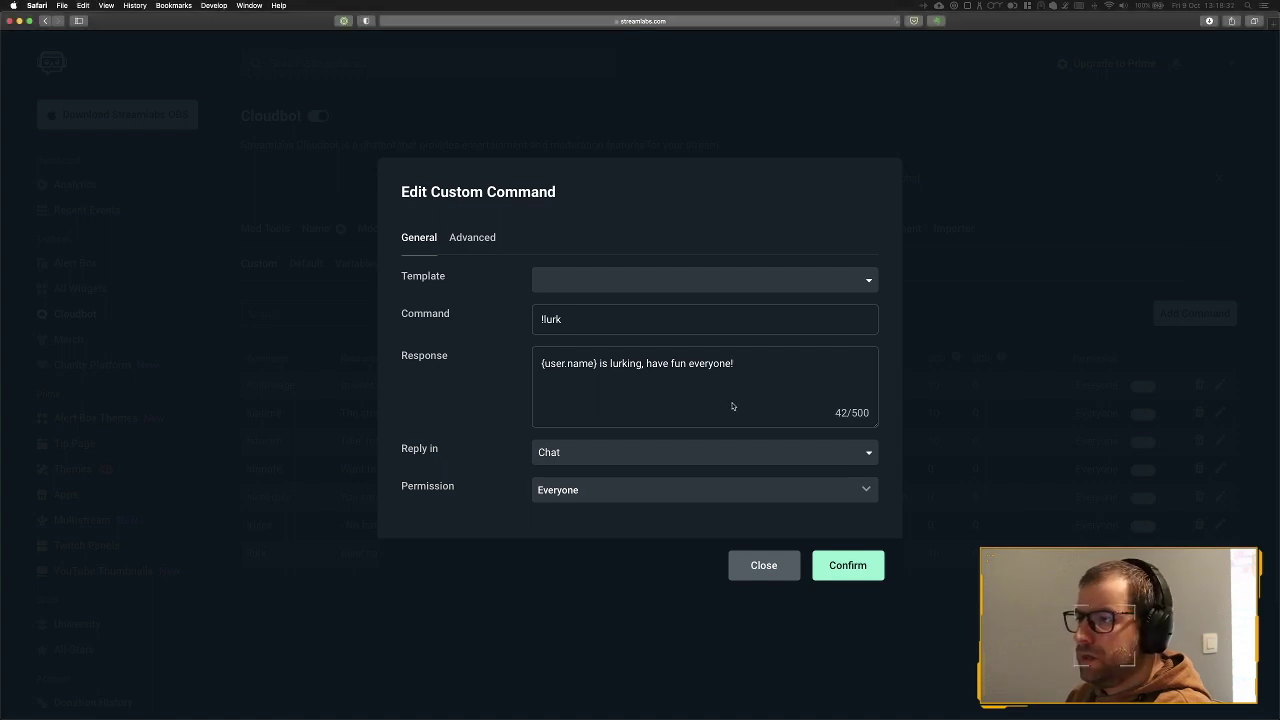
{"action": "type", "text": "Welcome"}
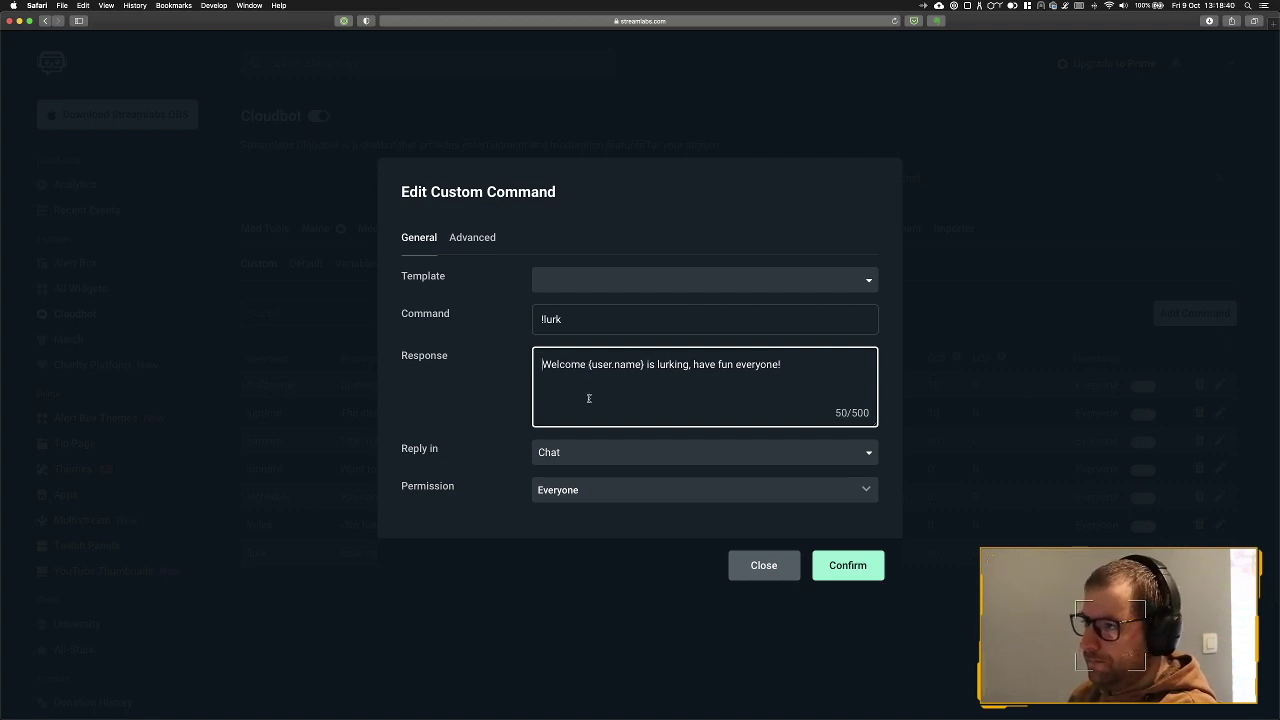
- Replace everything after {user.name} in the !lurk response with ", enjoy the stream!" and save the command
{"action": "left_click_drag", "start_coordinate": [646, 366], "coordinate": [789, 368]}
{"action": "key", "text": "BackSpace"}
{"action": "key", "text": "BackSpace"}
{"action": "type", "text": ", n"}
{"action": "key", "text": "BackSpace"}
{"action": "type", "text": "en"}
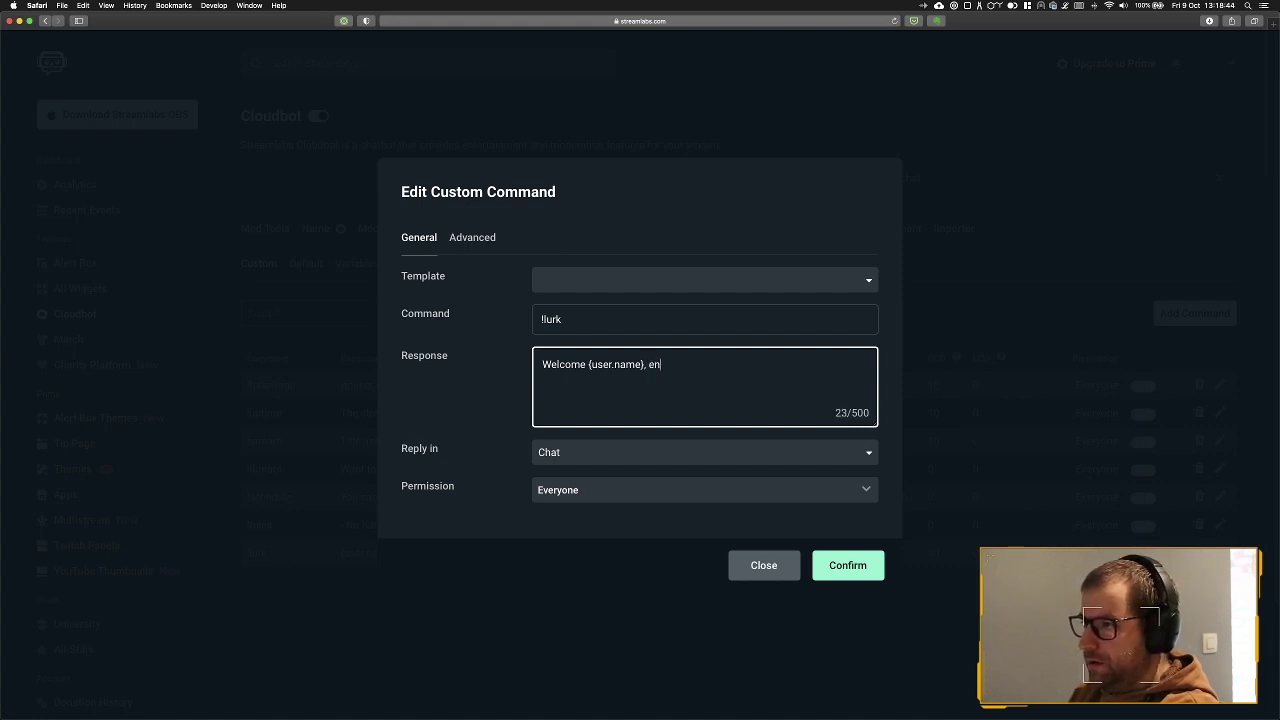
{"action": "type", "text": "joy the stream!"}
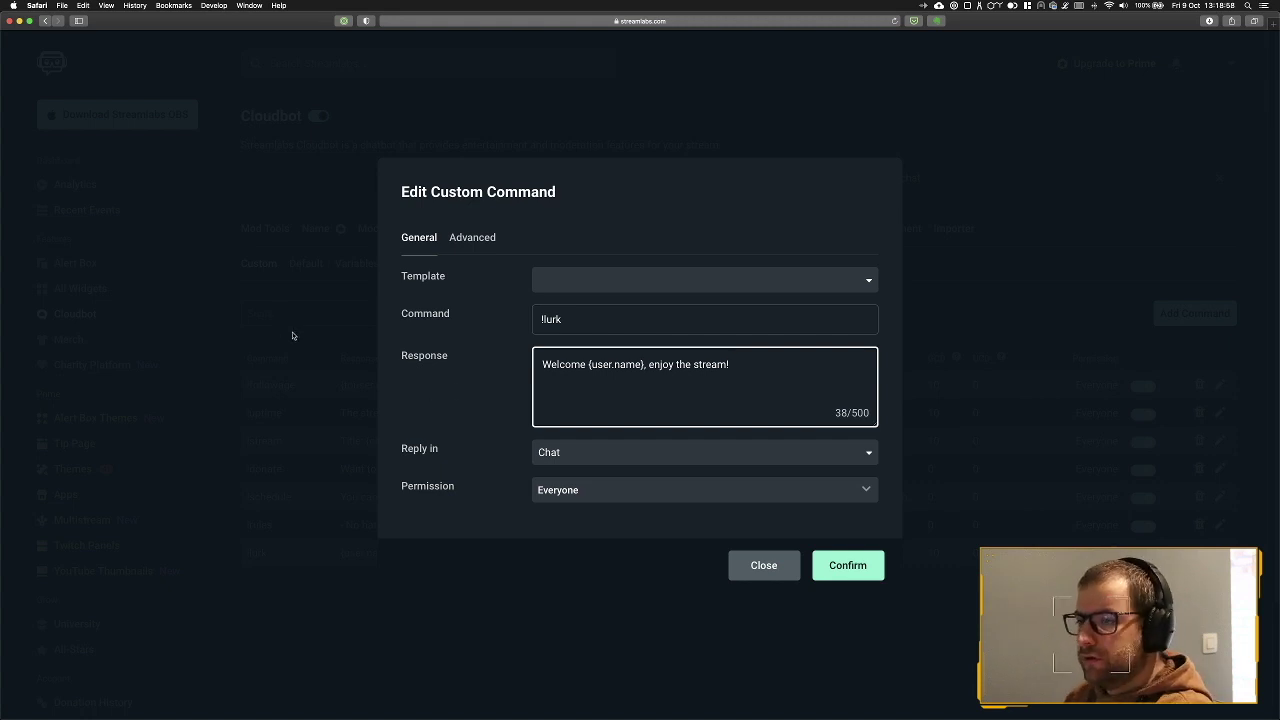
{"action": "left_click", "coordinate": [838, 576]}
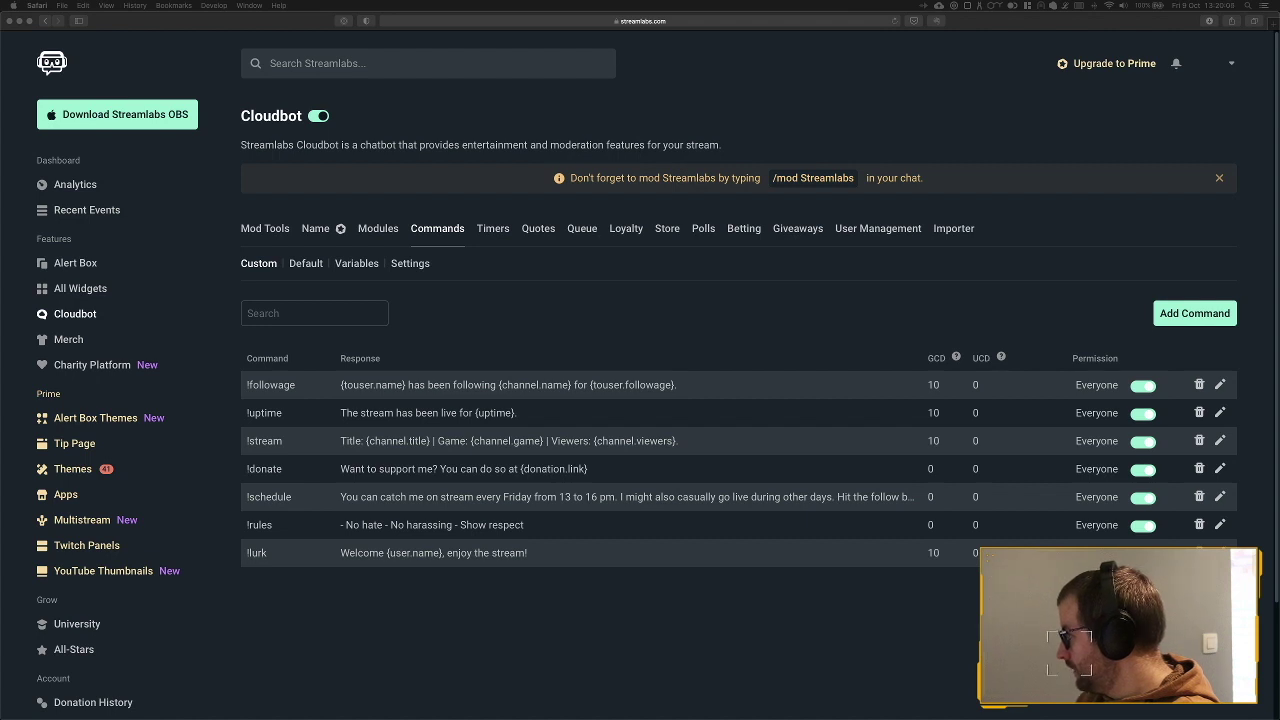
- Review the default commands for command management, link protection, giveaways and quotes
{"action": "left_click", "coordinate": [578, 295]}
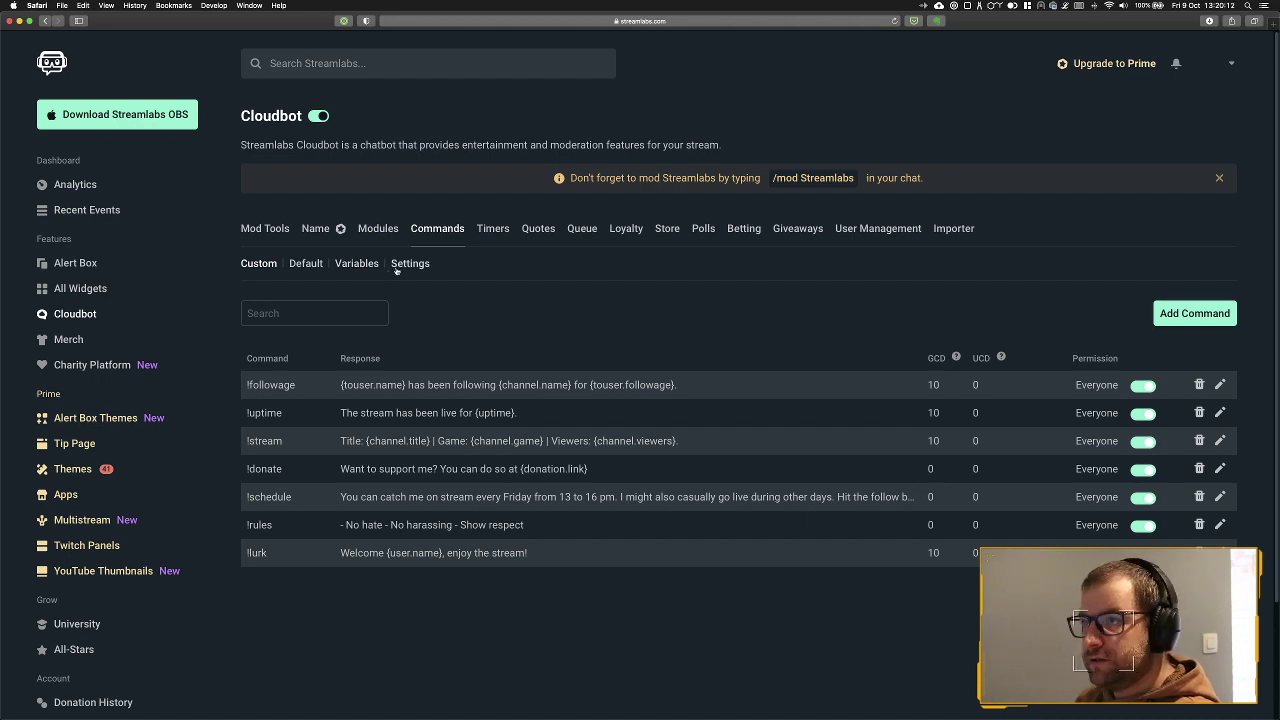
{"action": "left_click", "coordinate": [307, 263]}
{"action": "scroll", "coordinate": [477, 311], "scroll_direction": "down", "scroll_amount": 2}
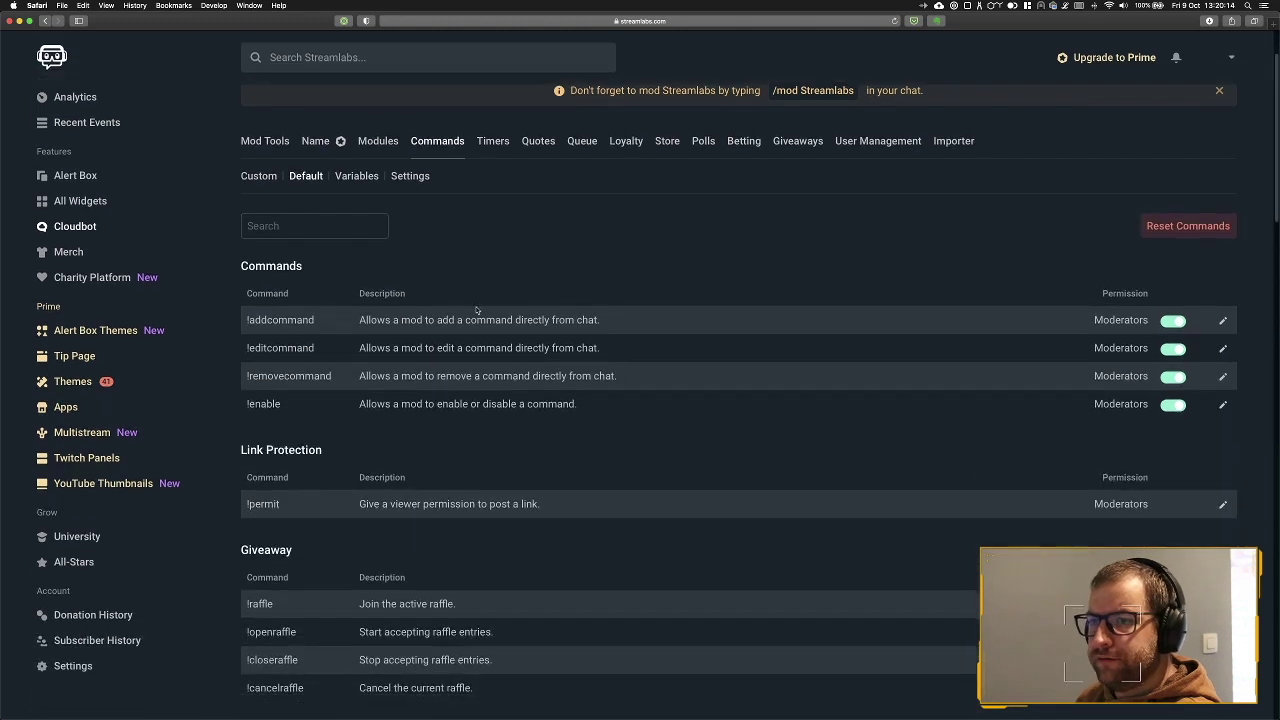
{"action": "scroll", "coordinate": [477, 311], "scroll_direction": "down", "scroll_amount": 3}
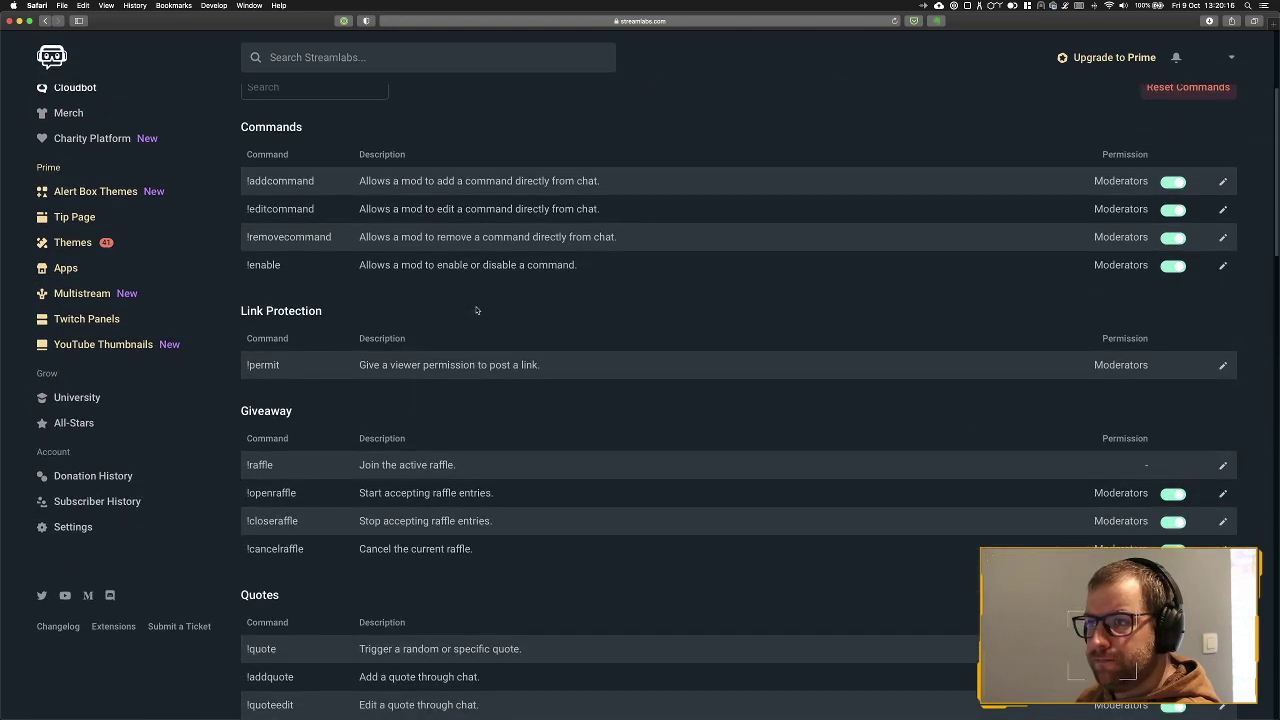
{"action": "scroll", "coordinate": [477, 311], "scroll_direction": "down", "scroll_amount": 2}
{"action": "scroll", "coordinate": [477, 311], "scroll_direction": "down", "scroll_amount": 1}
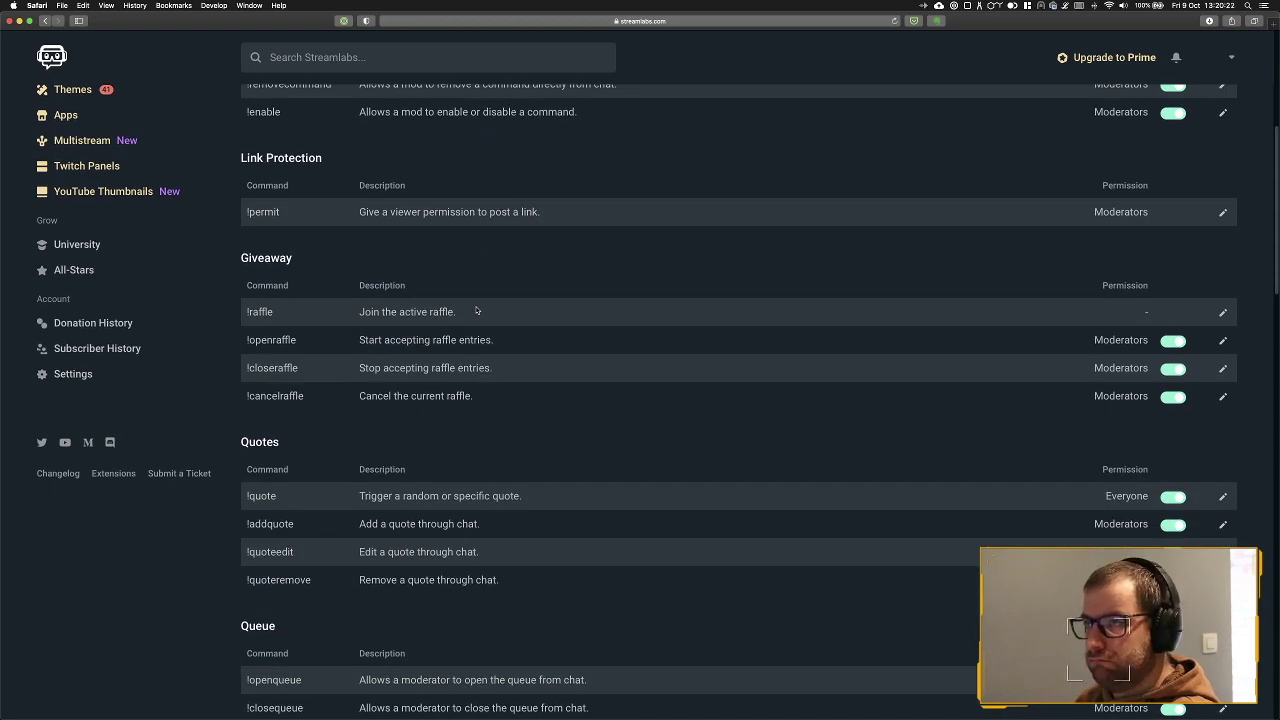
{"action": "scroll", "coordinate": [489, 266], "scroll_direction": "down", "scroll_amount": 1}
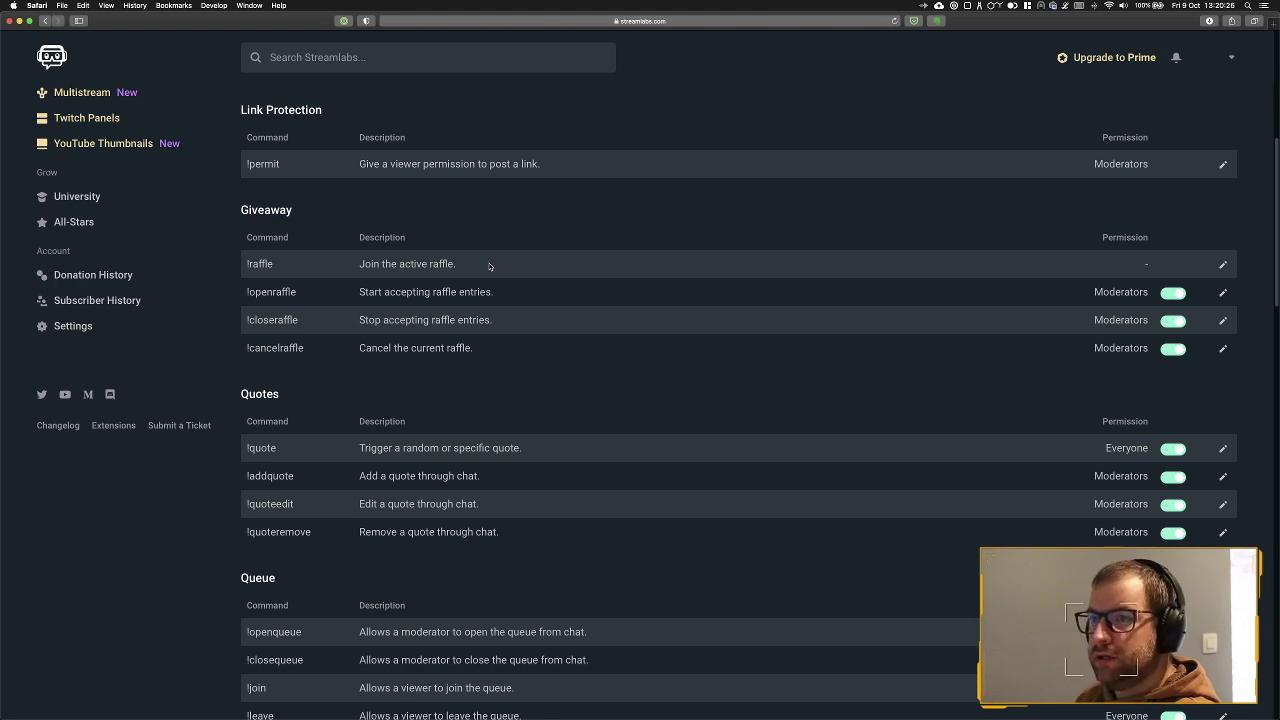
{"action": "scroll", "coordinate": [489, 266], "scroll_direction": "down", "scroll_amount": 1}
{"action": "scroll", "coordinate": [489, 263], "scroll_direction": "down", "scroll_amount": 1}
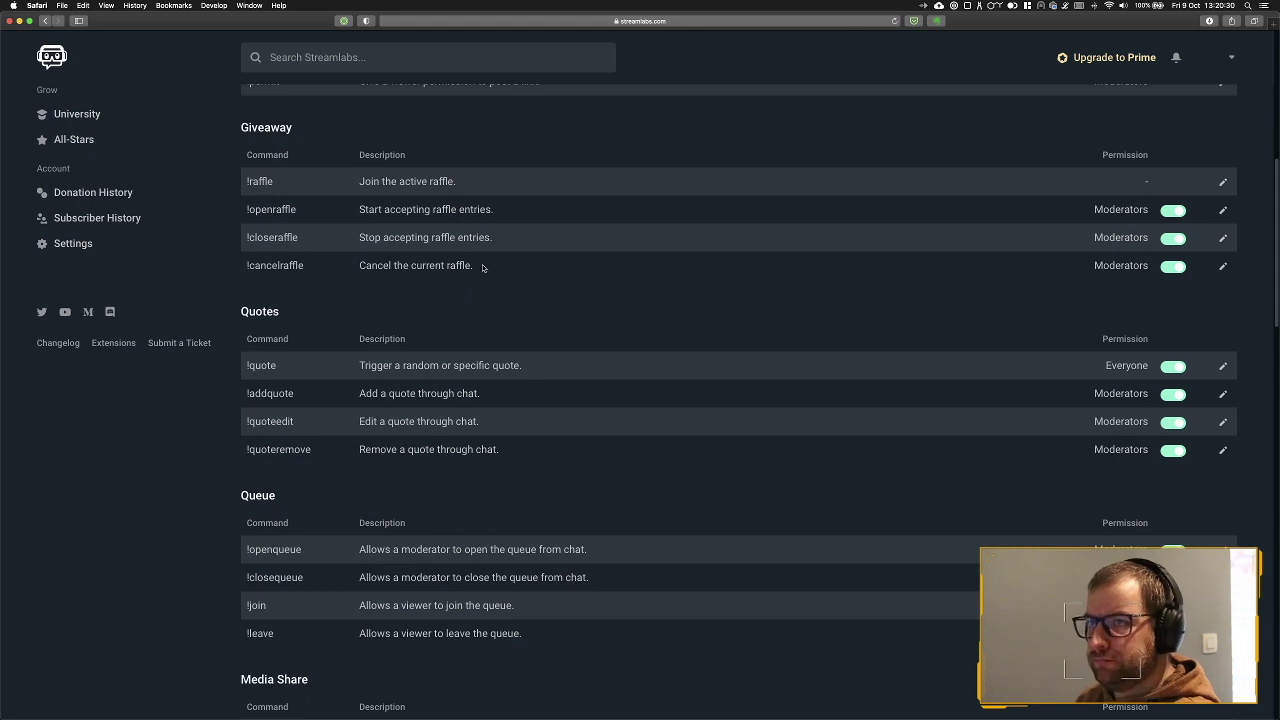
{"action": "scroll", "coordinate": [482, 267], "scroll_direction": "up", "scroll_amount": 8}
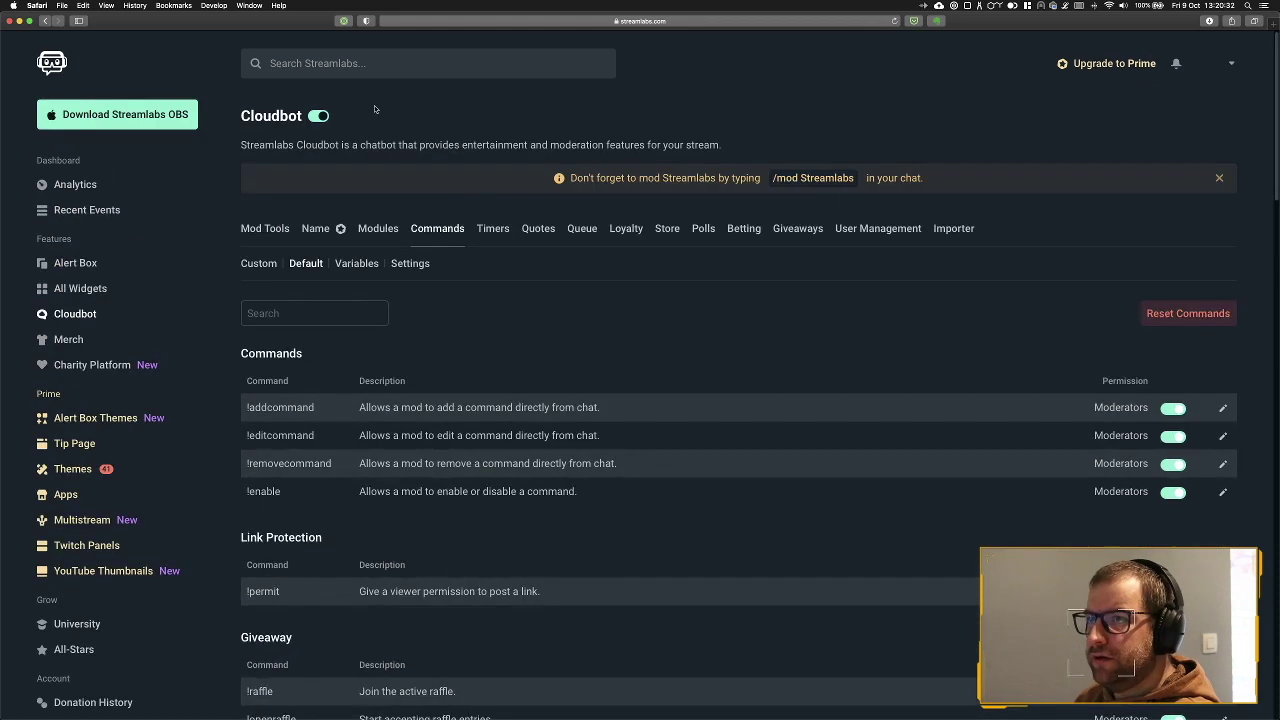
- Look over Cloudbot's modules, custom commands, timers and command variables
{"action": "left_click", "coordinate": [378, 228]}
{"action": "scroll", "coordinate": [512, 355], "scroll_direction": "down", "scroll_amount": 4}
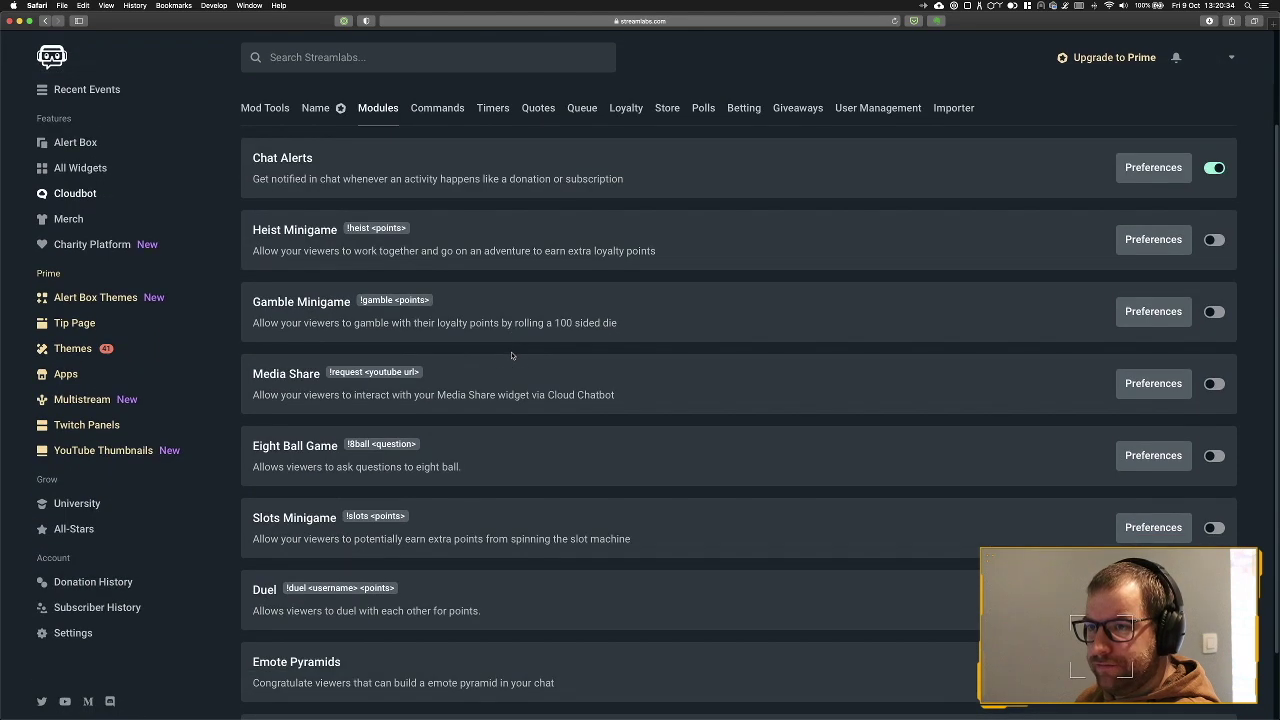
{"action": "scroll", "coordinate": [511, 355], "scroll_direction": "up", "scroll_amount": 4}
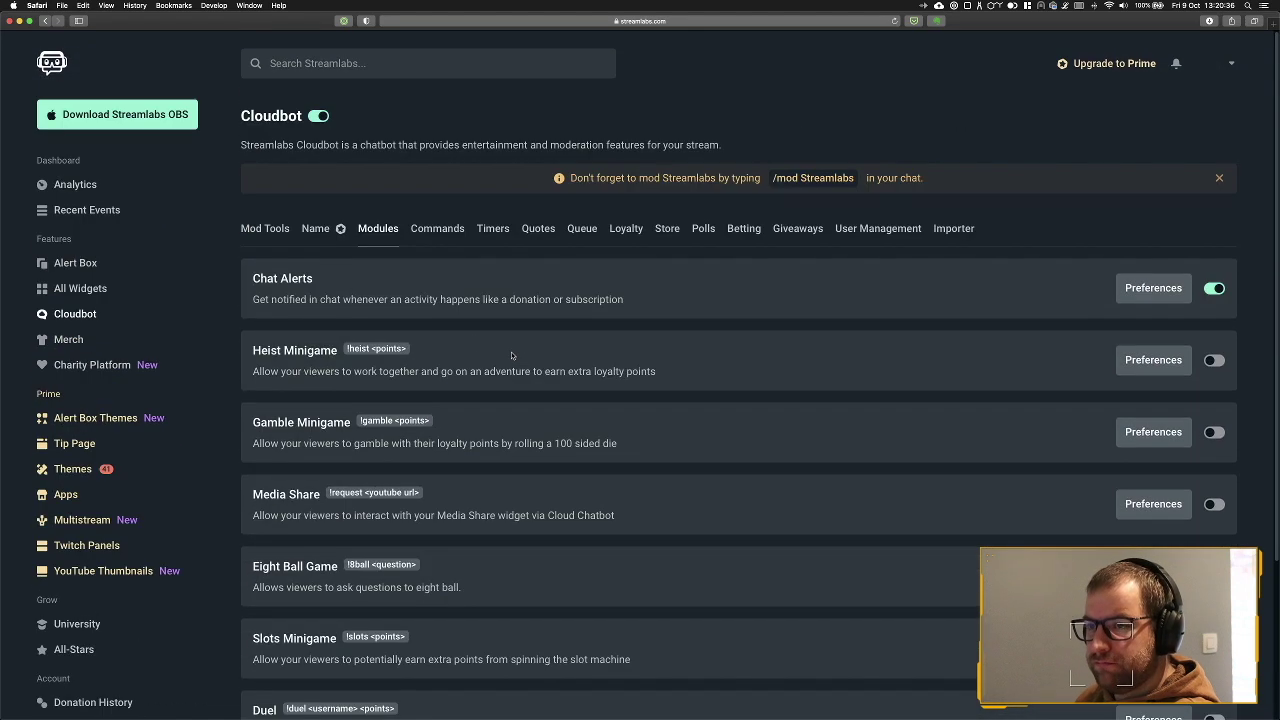
{"action": "left_click", "coordinate": [432, 230]}
{"action": "scroll", "coordinate": [470, 200], "scroll_direction": "down", "scroll_amount": 1}
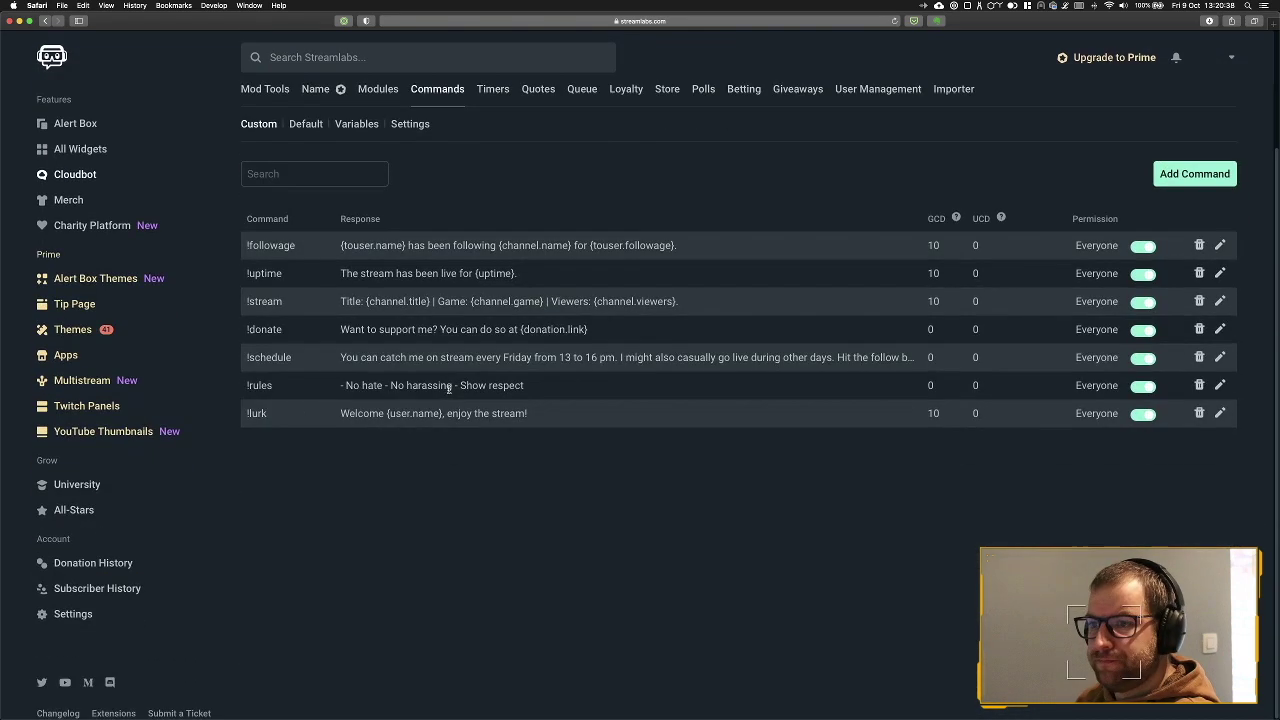
{"action": "left_click", "coordinate": [503, 177]}
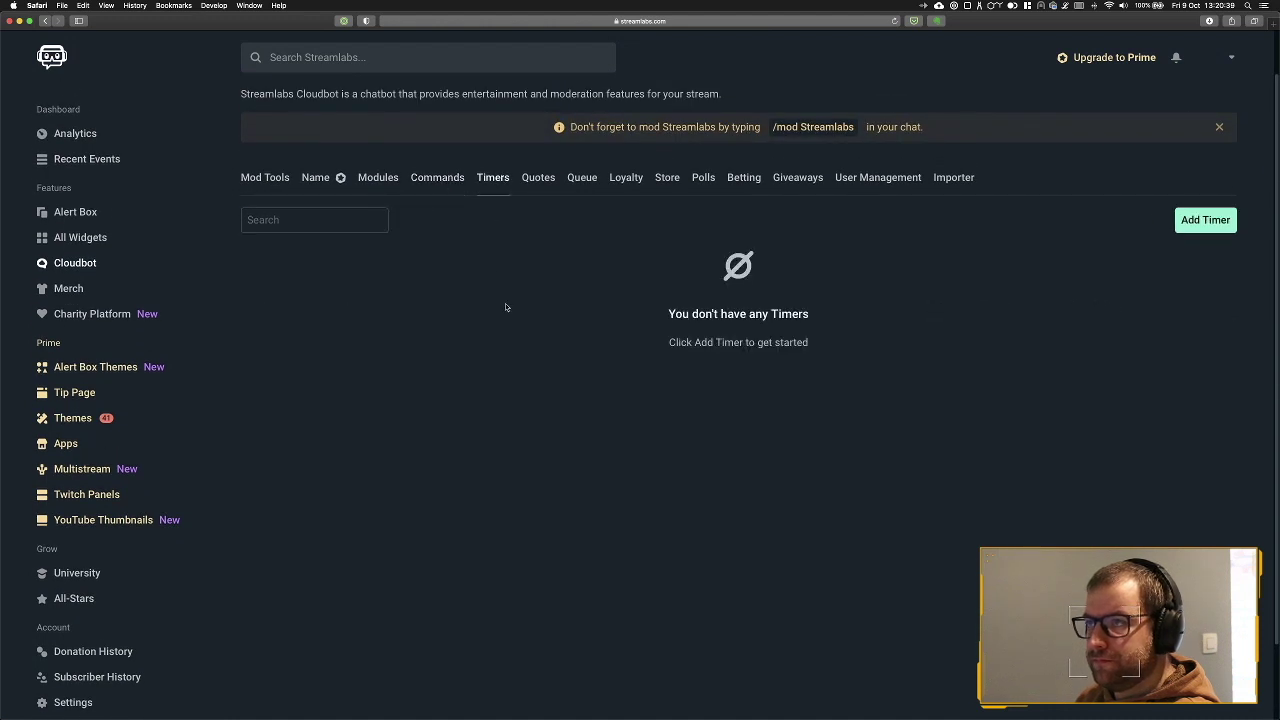
{"action": "left_click", "coordinate": [420, 180]}
{"action": "left_click", "coordinate": [409, 212]}
- Read through the default commands again, covering the giveaway, quotes, queue and media share groups
{"action": "left_click", "coordinate": [306, 212]}
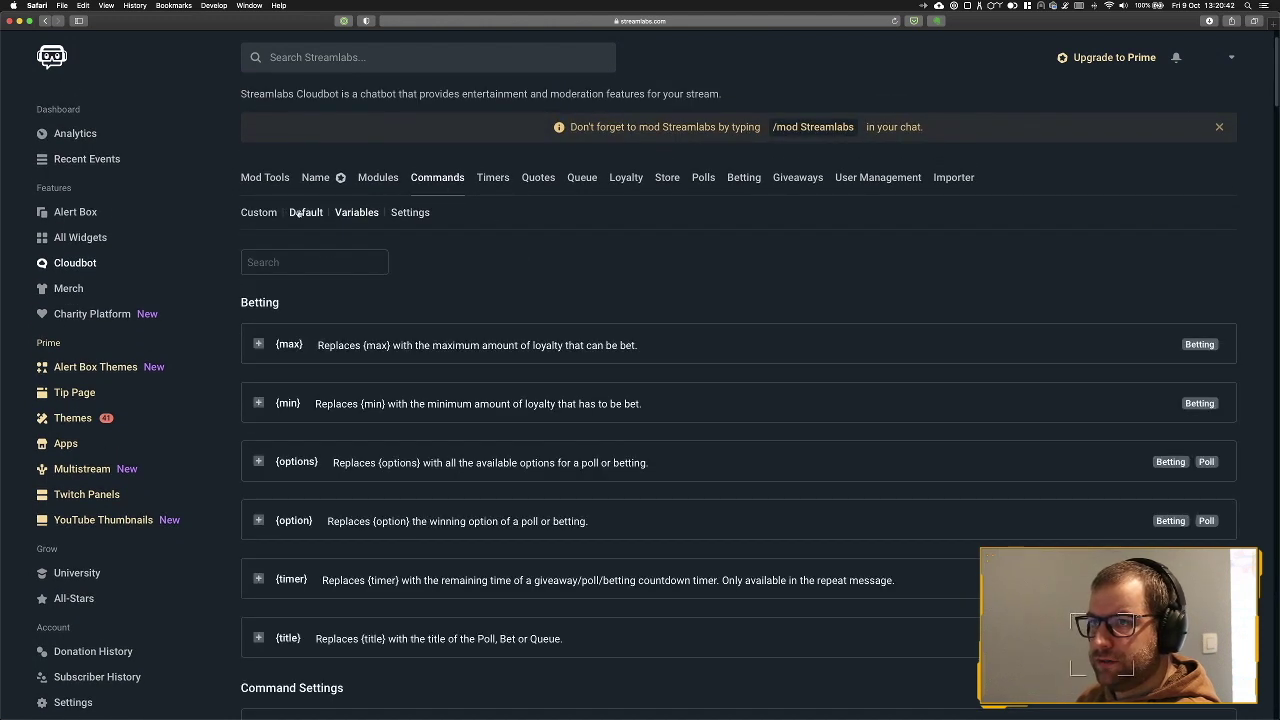
{"action": "scroll", "coordinate": [538, 372], "scroll_direction": "down", "scroll_amount": 2}
{"action": "scroll", "coordinate": [538, 372], "scroll_direction": "down", "scroll_amount": 3}
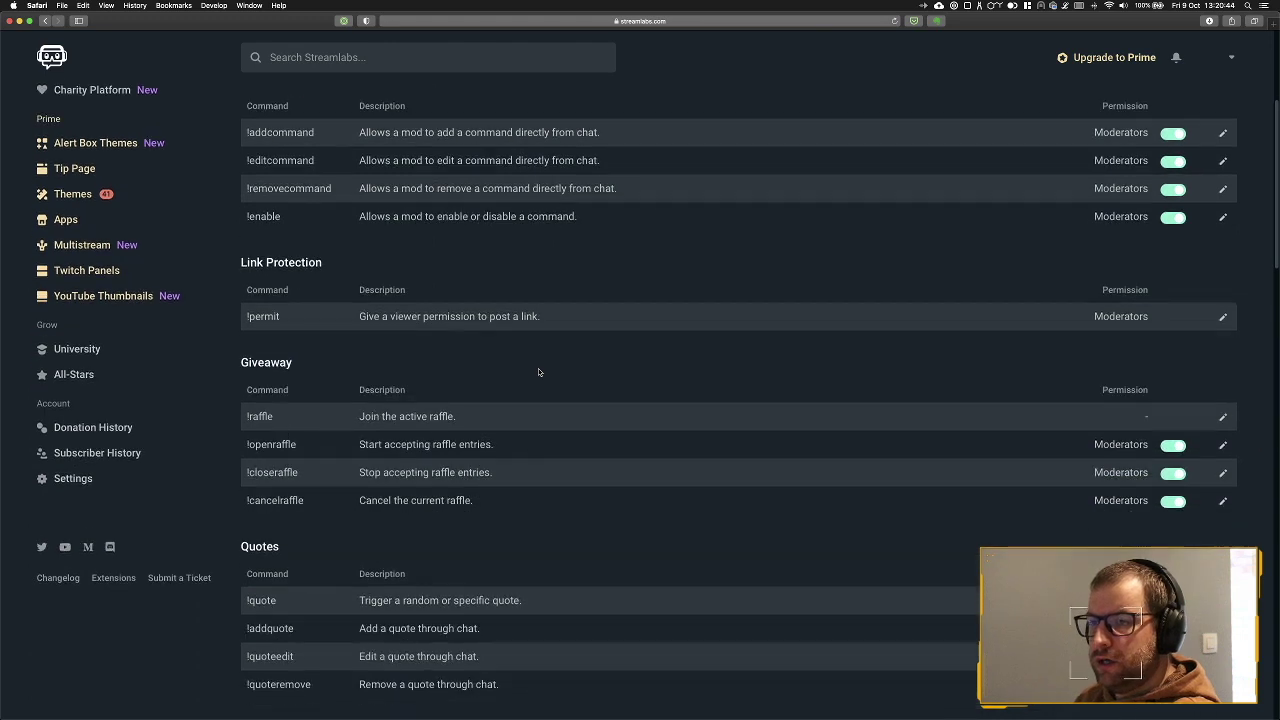
{"action": "scroll", "coordinate": [538, 372], "scroll_direction": "down", "scroll_amount": 3}
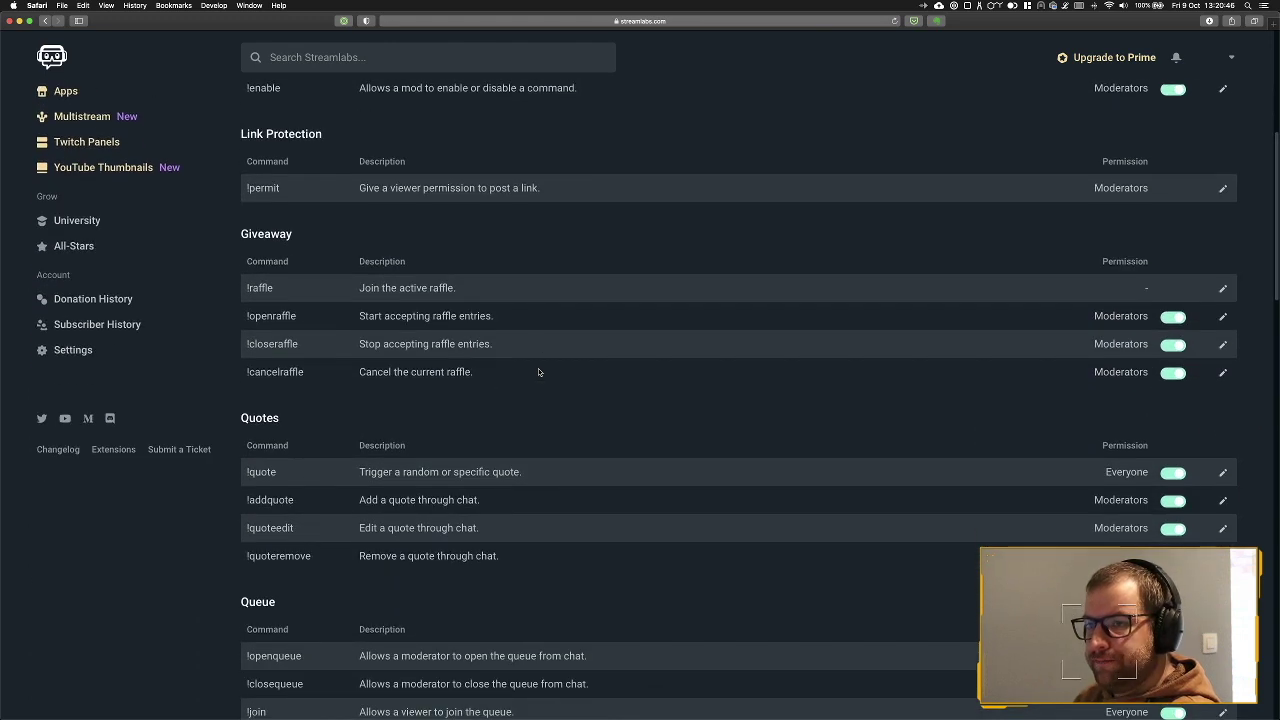
{"action": "scroll", "coordinate": [538, 372], "scroll_direction": "down", "scroll_amount": 3}
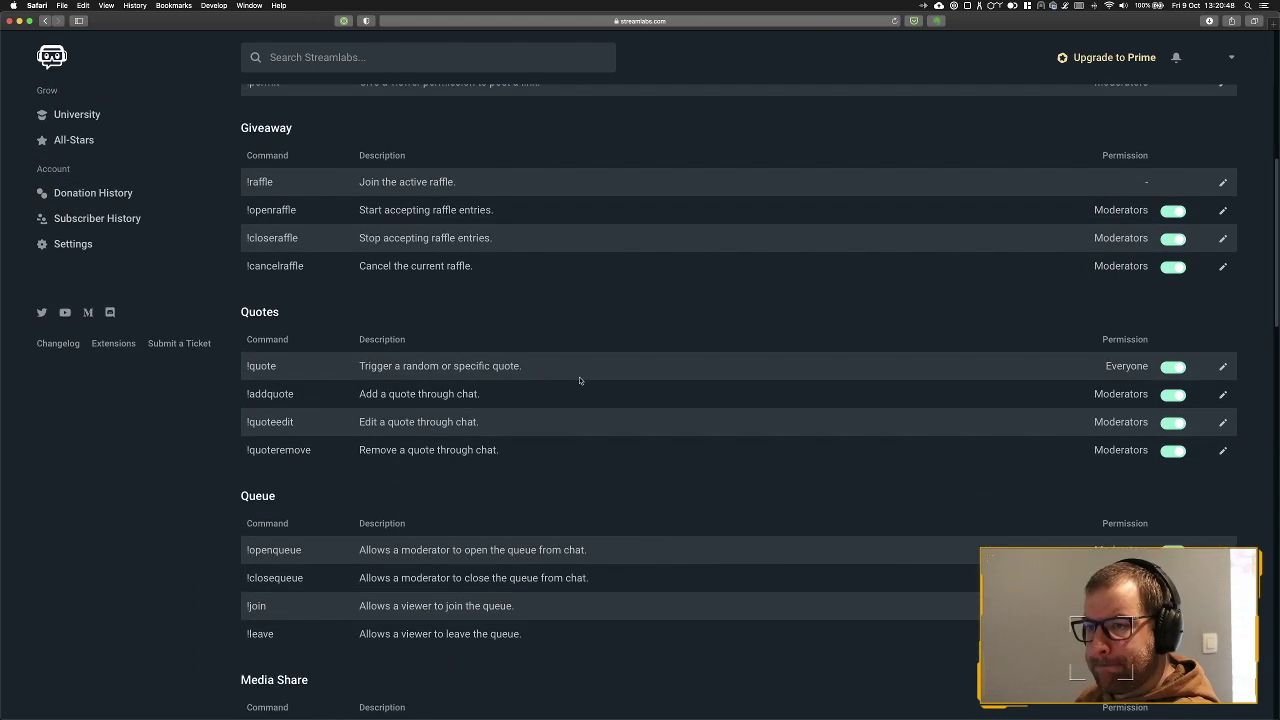
{"action": "scroll", "coordinate": [579, 380], "scroll_direction": "down", "scroll_amount": 3}
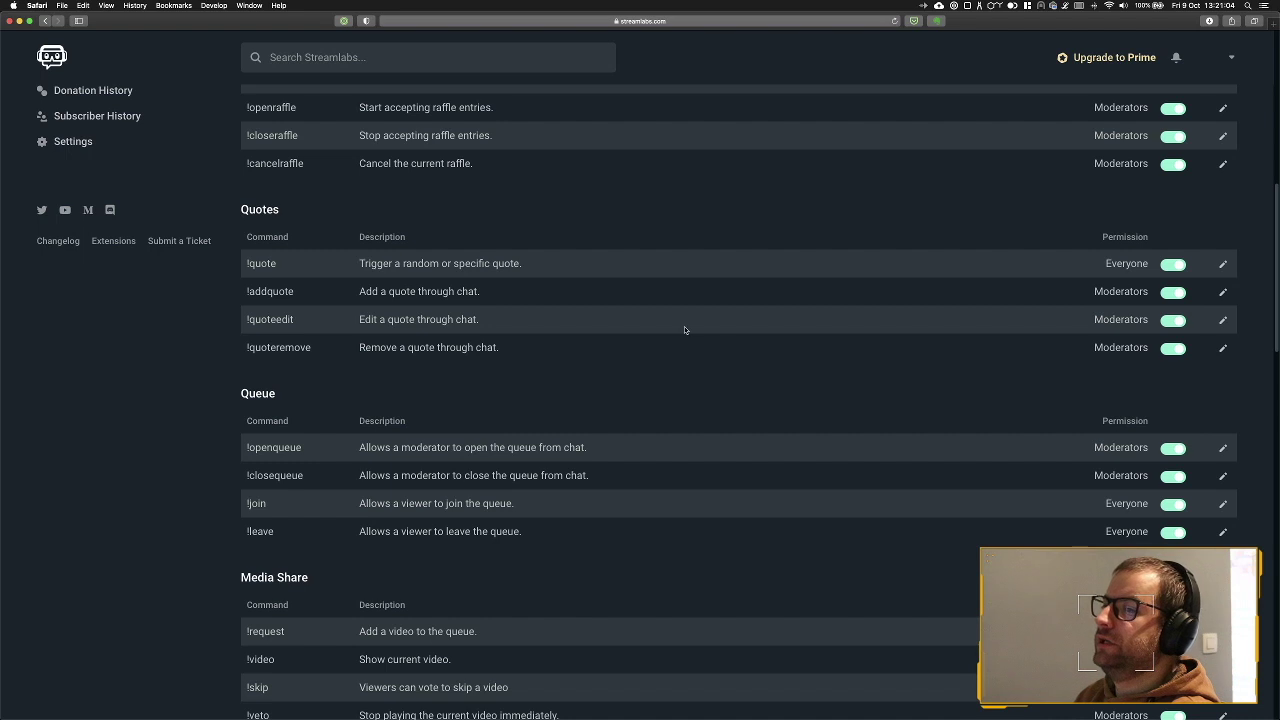
{"action": "scroll", "coordinate": [684, 326], "scroll_direction": "down", "scroll_amount": 3}
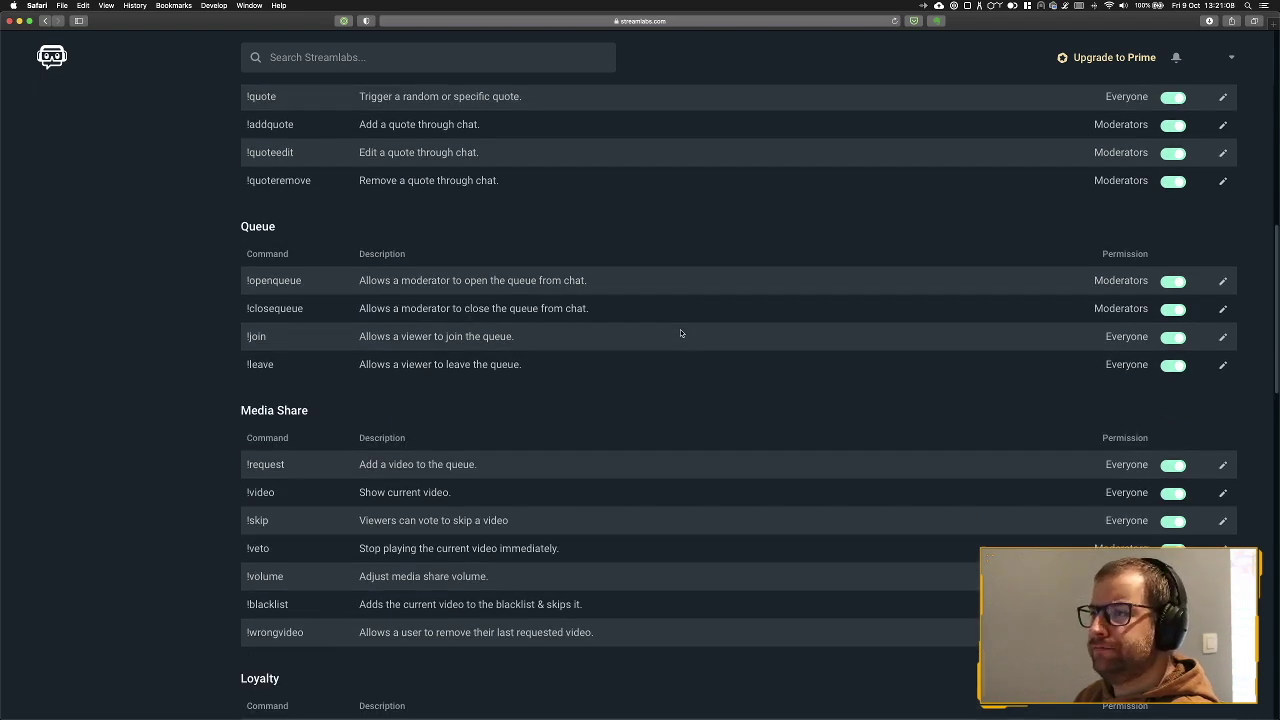
{"action": "scroll", "coordinate": [680, 332], "scroll_direction": "down", "scroll_amount": 2}
{"action": "scroll", "coordinate": [680, 333], "scroll_direction": "down", "scroll_amount": 2}
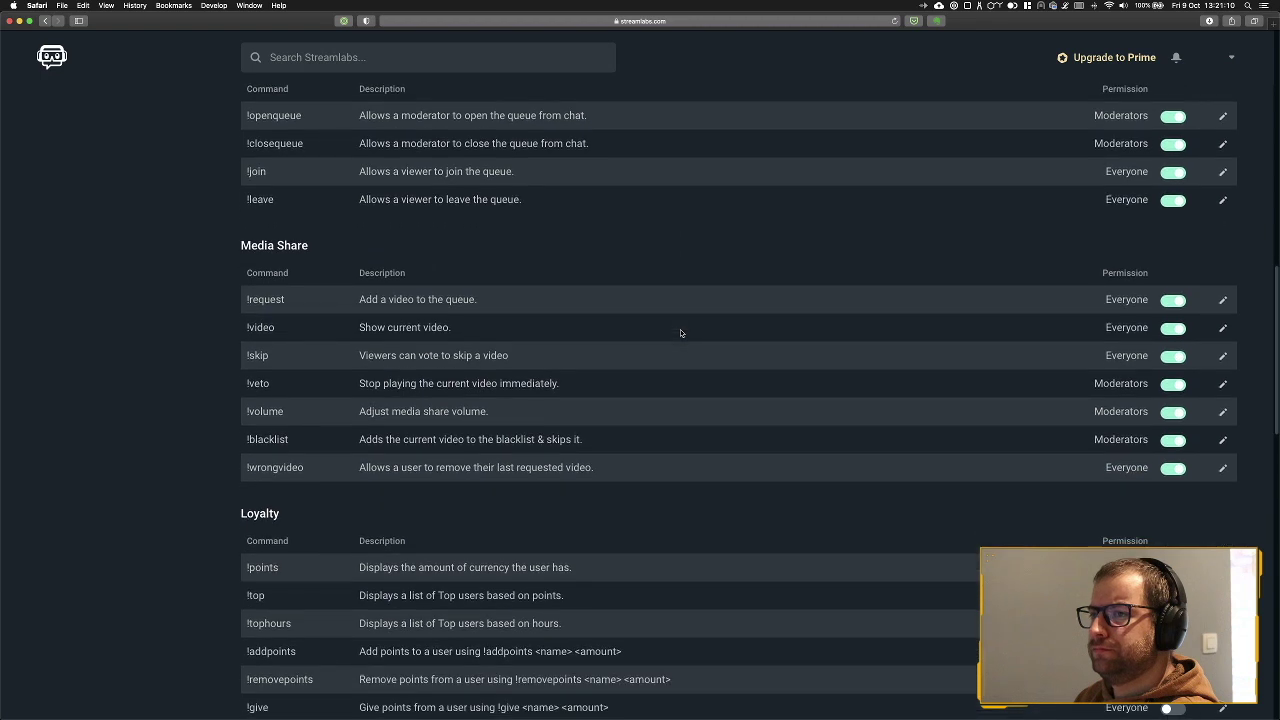
{"action": "scroll", "coordinate": [680, 332], "scroll_direction": "down", "scroll_amount": 2}
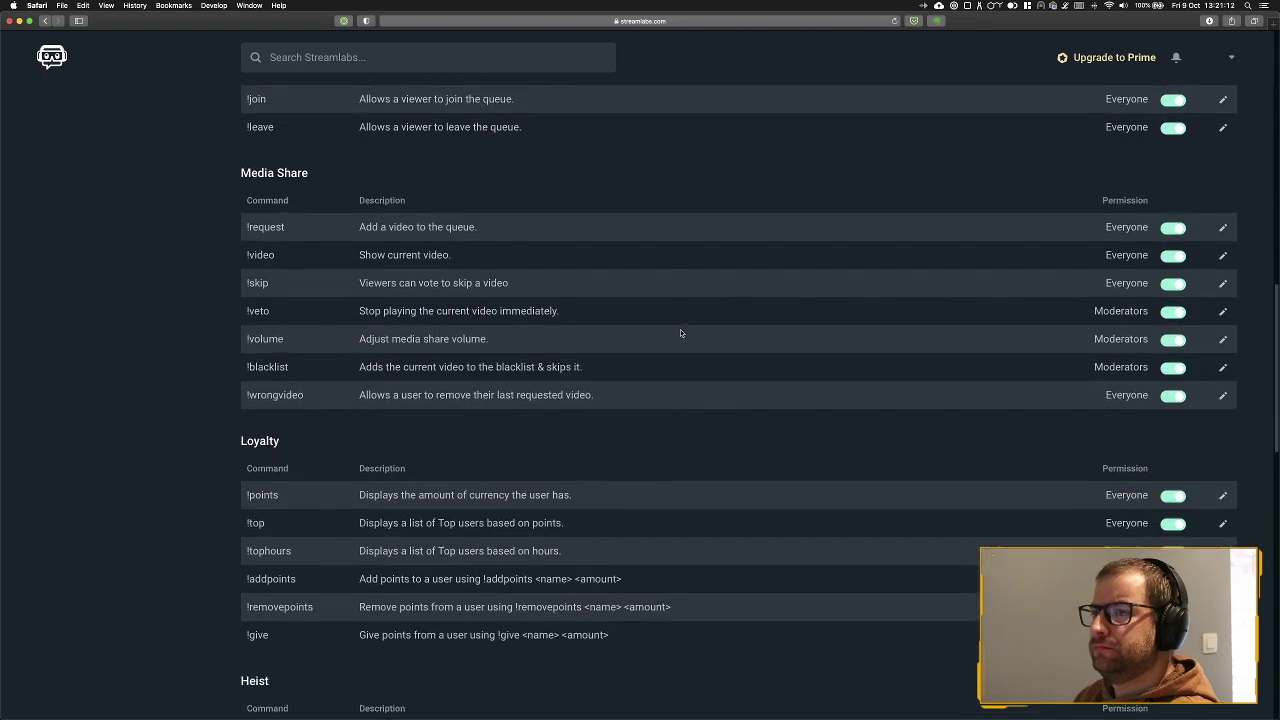
{"action": "scroll", "coordinate": [680, 332], "scroll_direction": "down", "scroll_amount": 1}
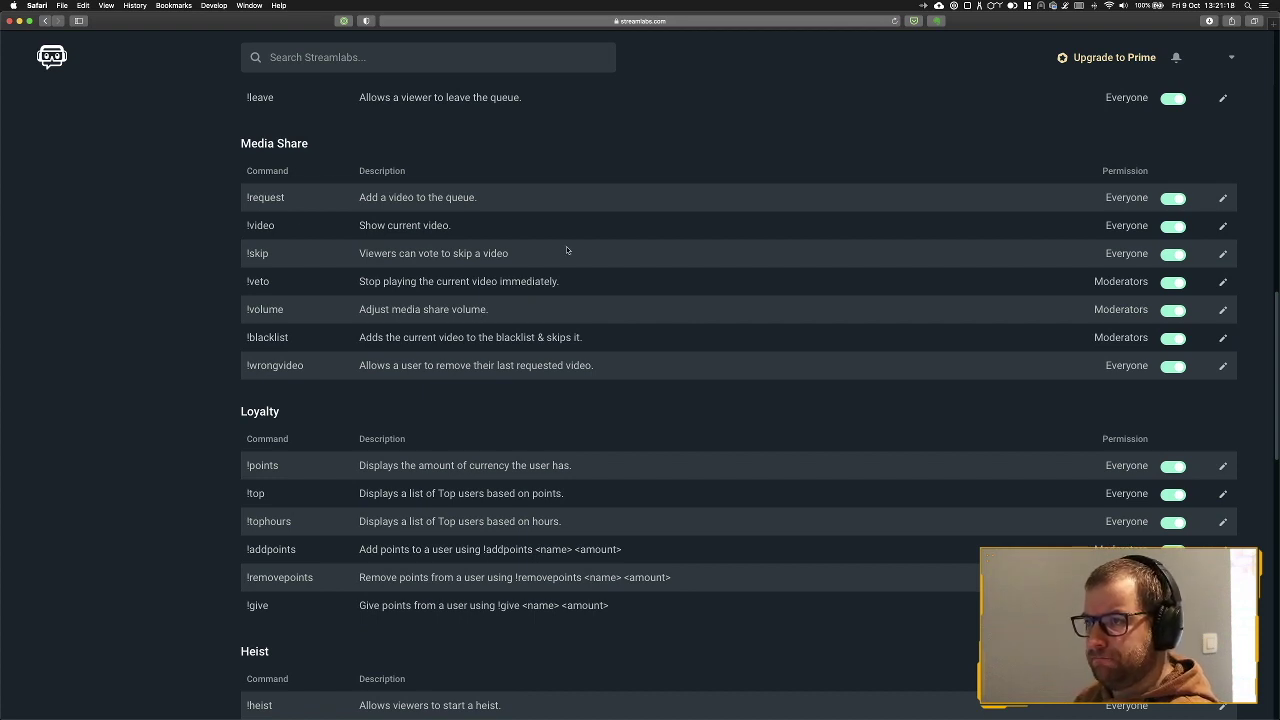
- Enable the default !give command in the Loyalty group
{"action": "scroll", "coordinate": [566, 249], "scroll_direction": "down", "scroll_amount": 5}
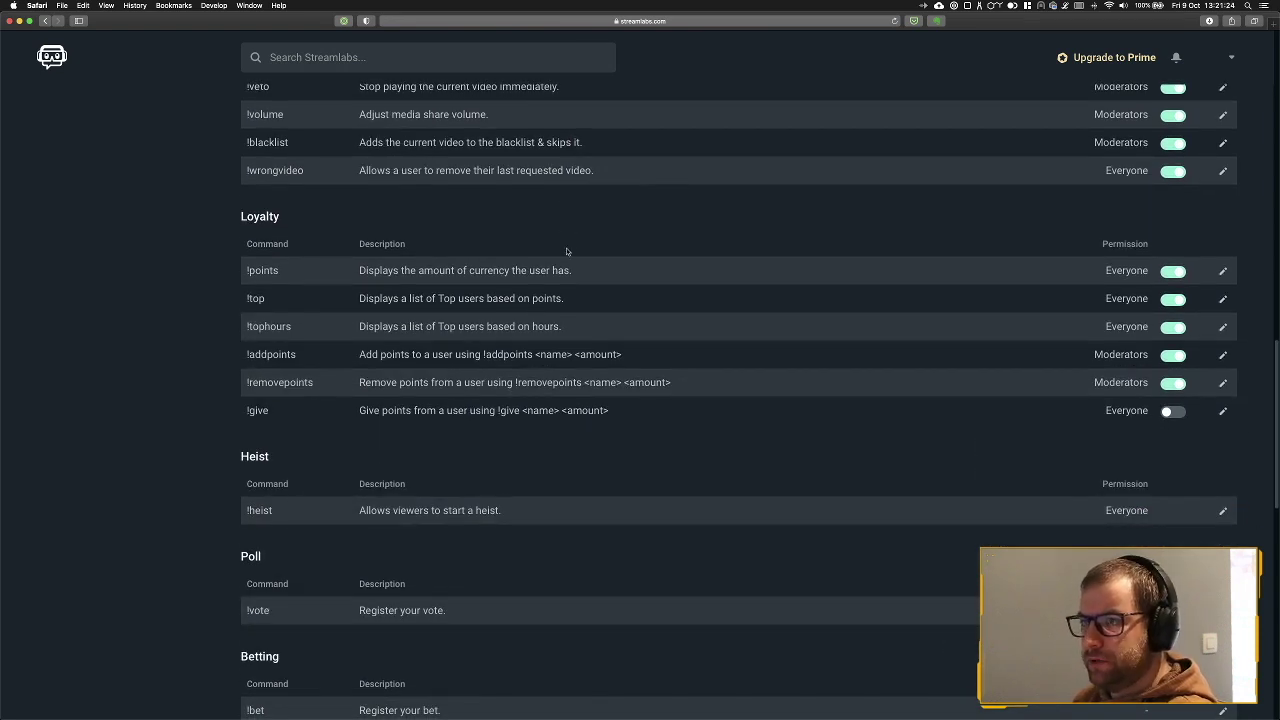
{"action": "scroll", "coordinate": [566, 251], "scroll_direction": "down", "scroll_amount": 1}
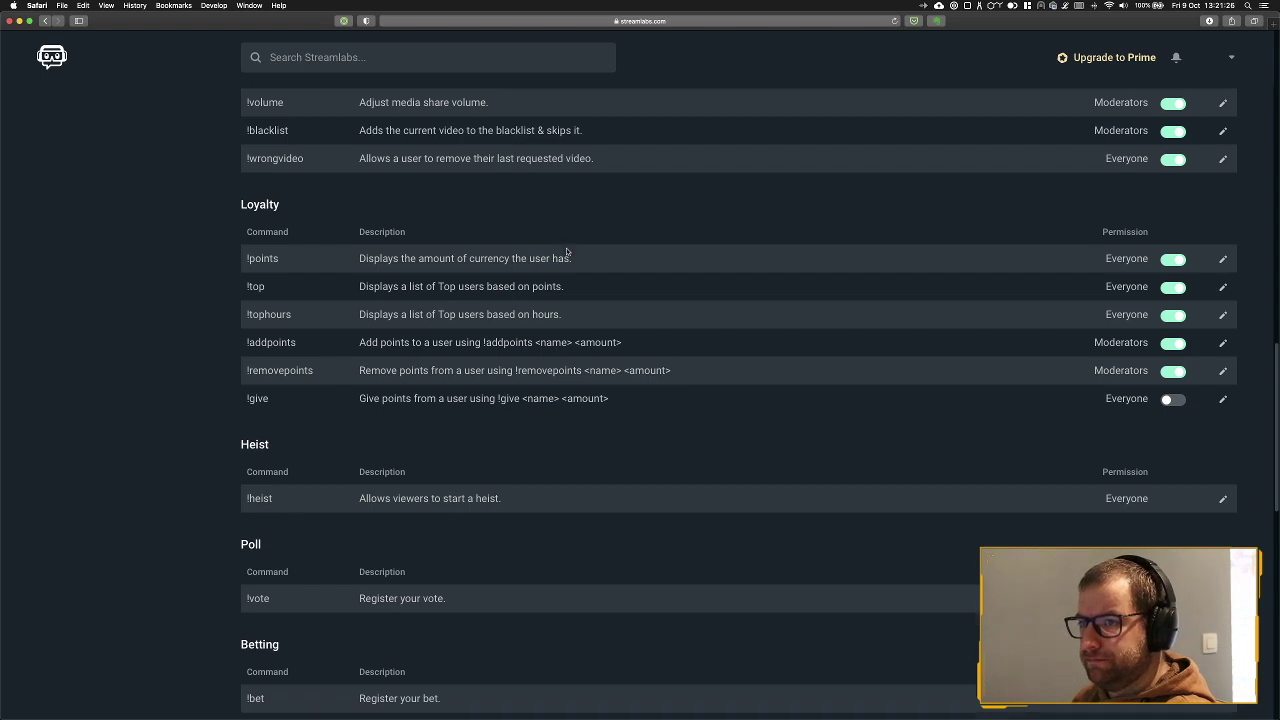
{"action": "scroll", "coordinate": [566, 251], "scroll_direction": "down", "scroll_amount": 2}
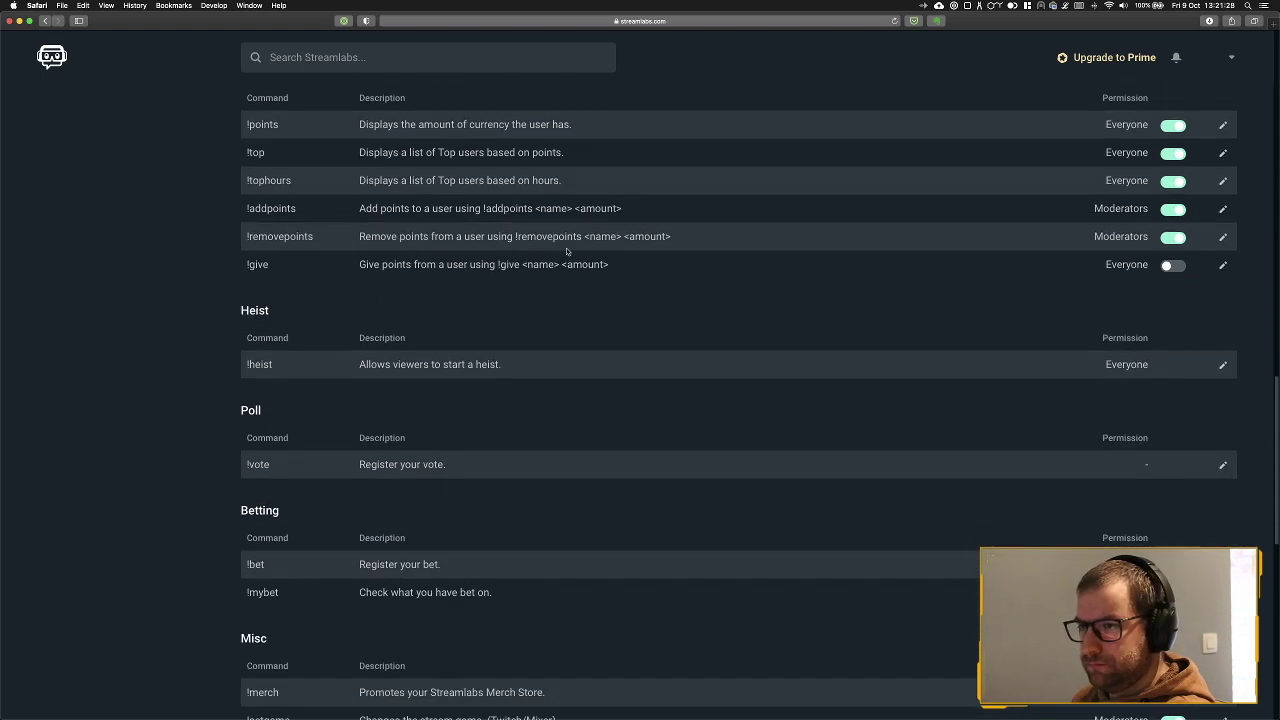
{"action": "scroll", "coordinate": [566, 251], "scroll_direction": "down", "scroll_amount": 1}
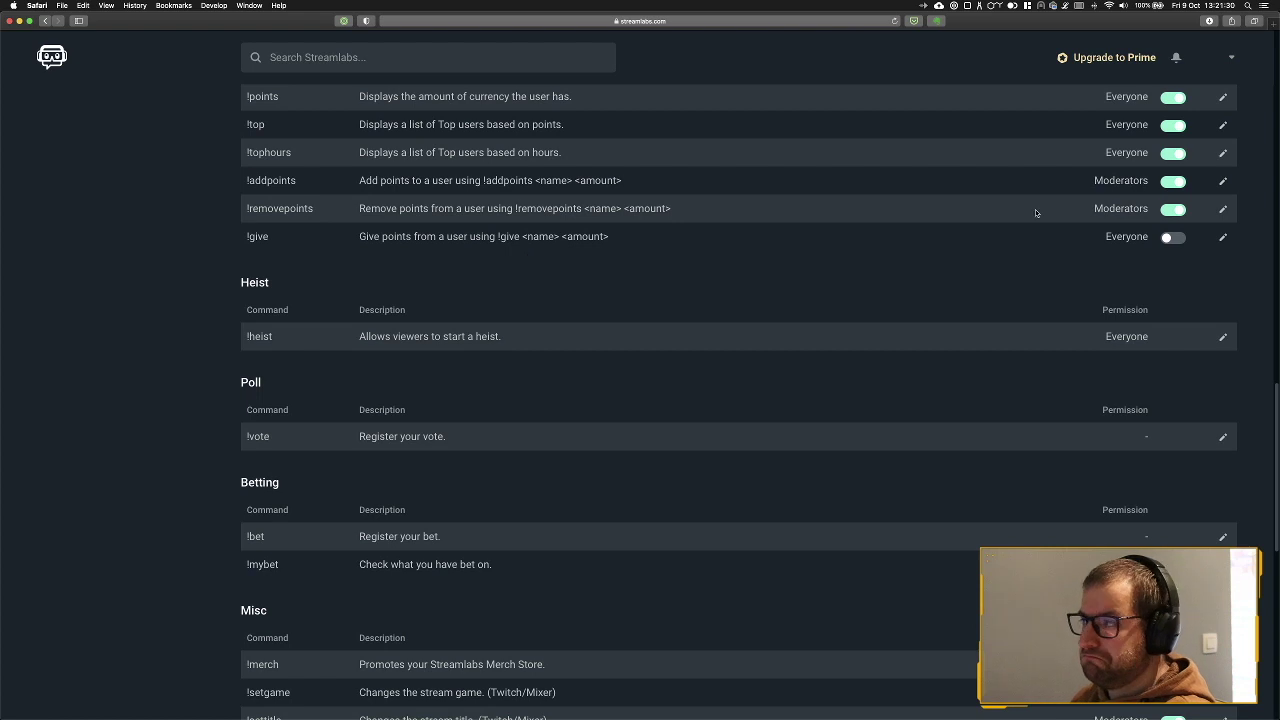
{"action": "left_click", "coordinate": [1171, 238]}
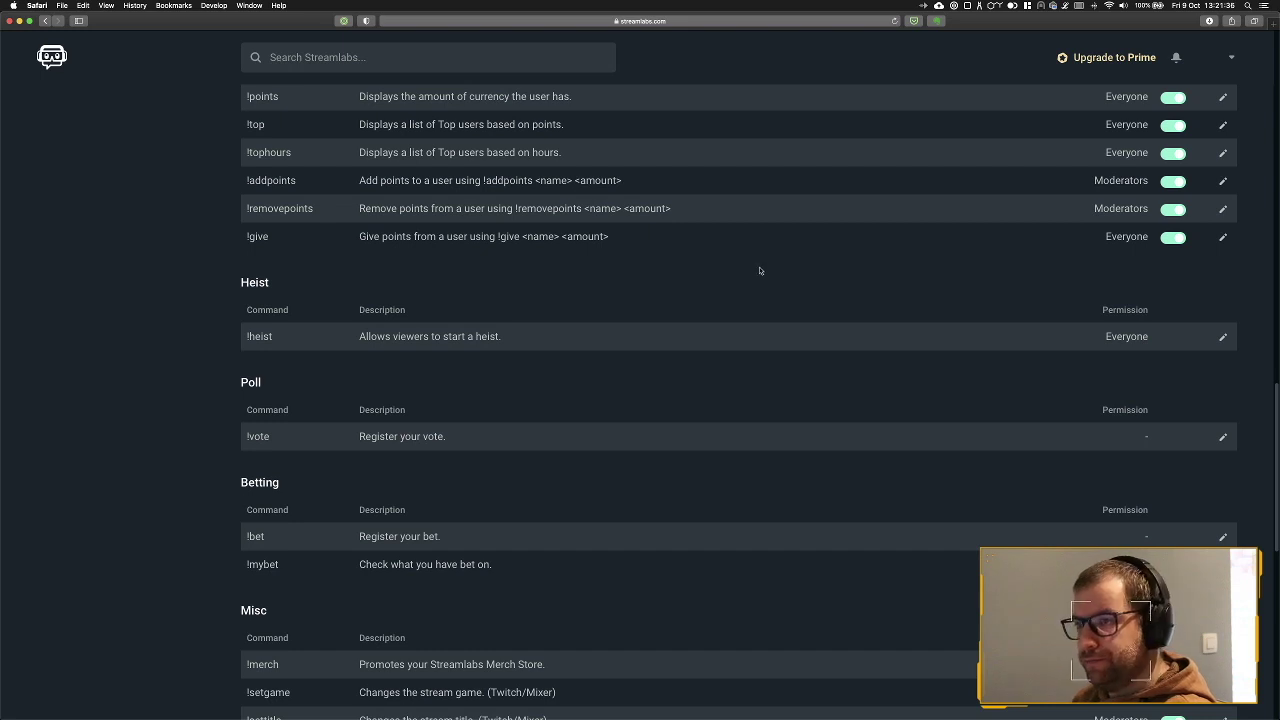
- Review the remaining default commands from Heist through Loyalty Store, and check the timers
{"action": "scroll", "coordinate": [763, 267], "scroll_direction": "down", "scroll_amount": 3}
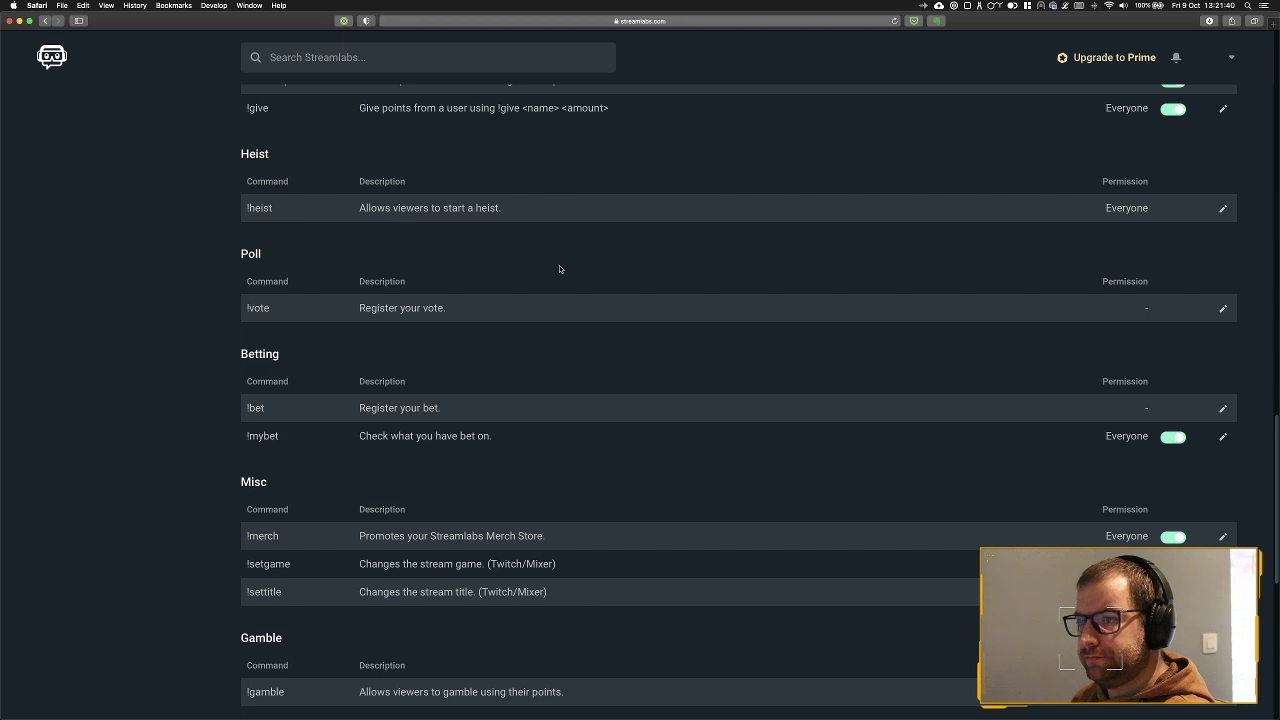
{"action": "scroll", "coordinate": [559, 265], "scroll_direction": "down", "scroll_amount": 2}
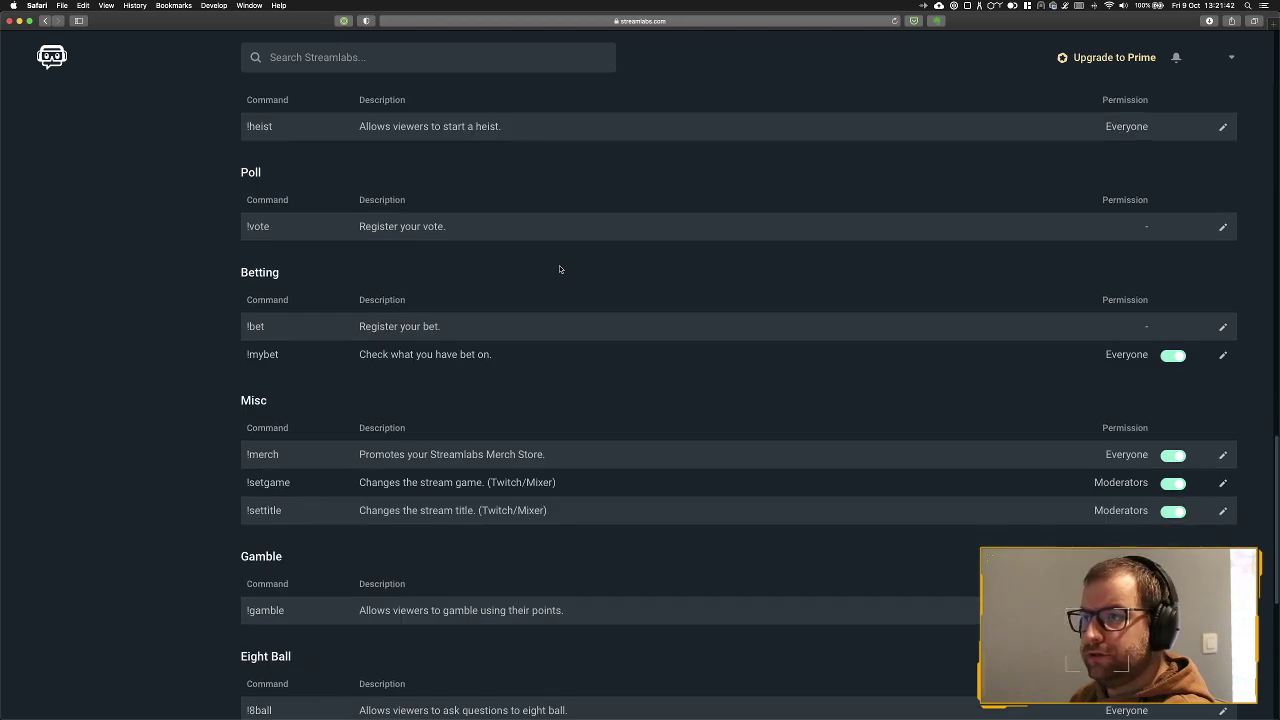
{"action": "scroll", "coordinate": [559, 265], "scroll_direction": "down", "scroll_amount": 2}
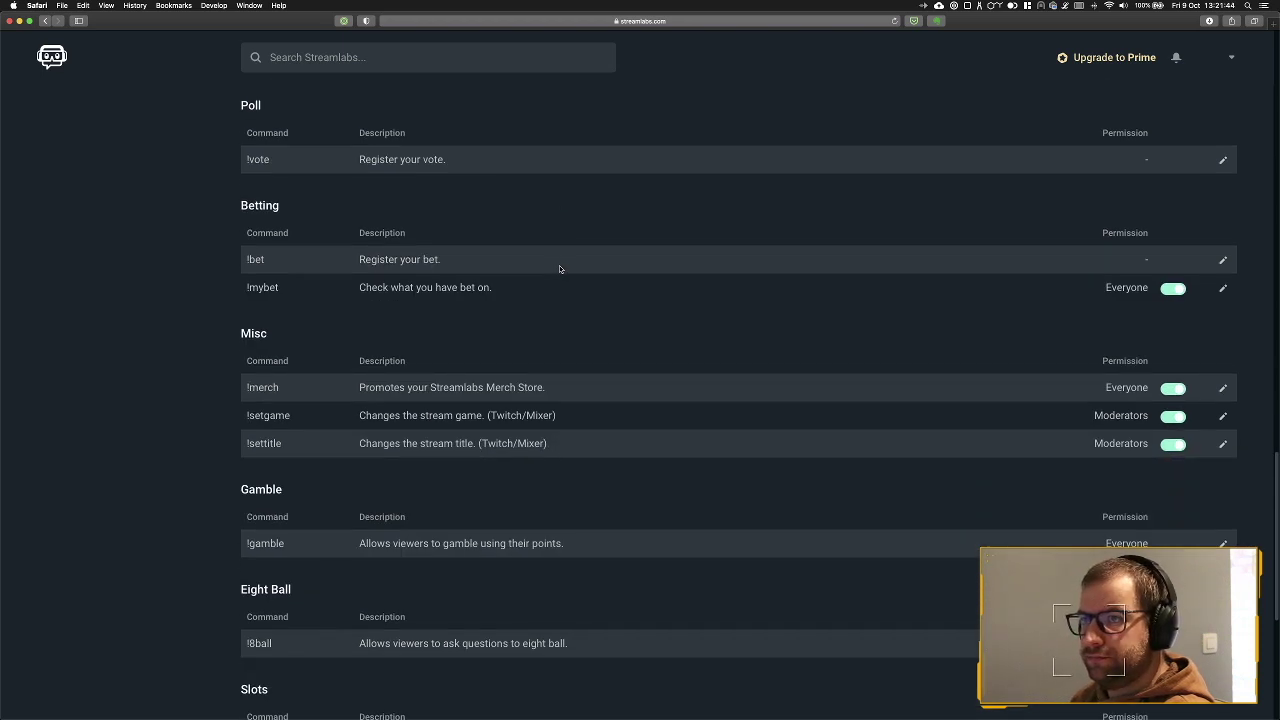
{"action": "scroll", "coordinate": [559, 265], "scroll_direction": "down", "scroll_amount": 4}
{"action": "scroll", "coordinate": [559, 265], "scroll_direction": "down", "scroll_amount": 4}
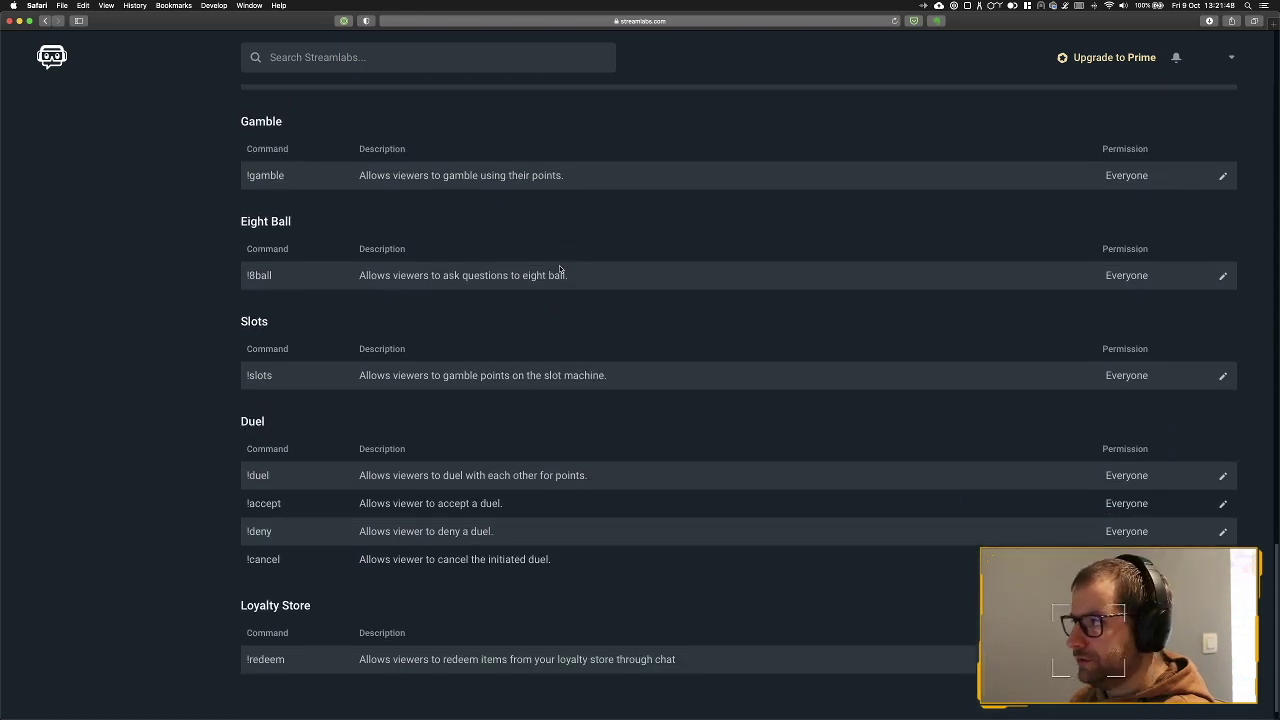
{"action": "scroll", "coordinate": [559, 265], "scroll_direction": "up", "scroll_amount": 20}
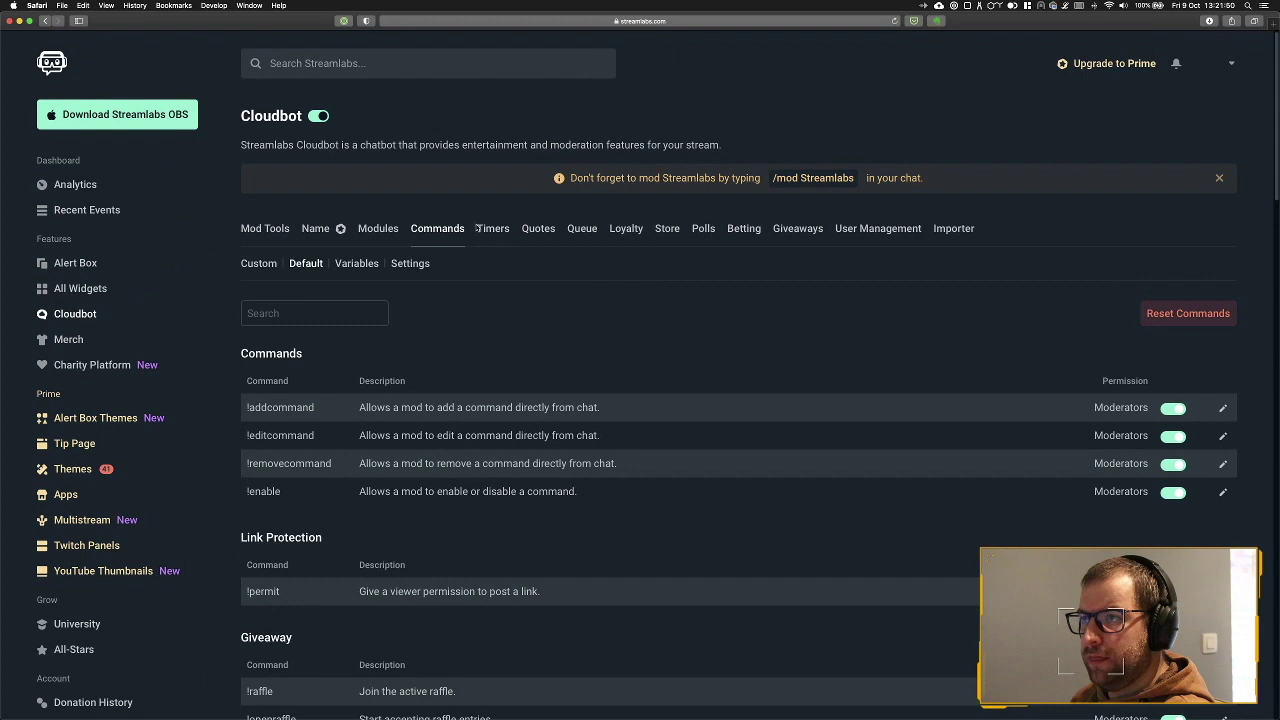
{"action": "left_click", "coordinate": [480, 227]}
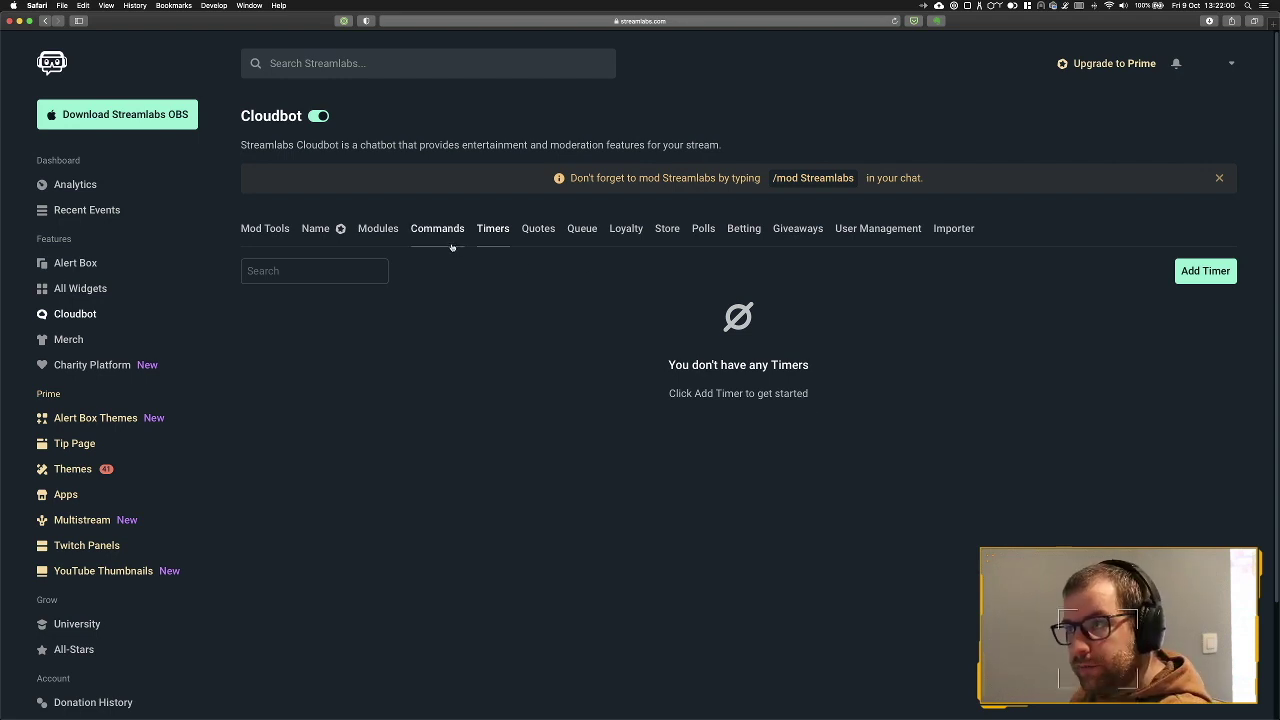
- Delete the sample Mortal Kombat quote "Get over here!" from Cloudbot's quotes
{"action": "left_click", "coordinate": [534, 231]}
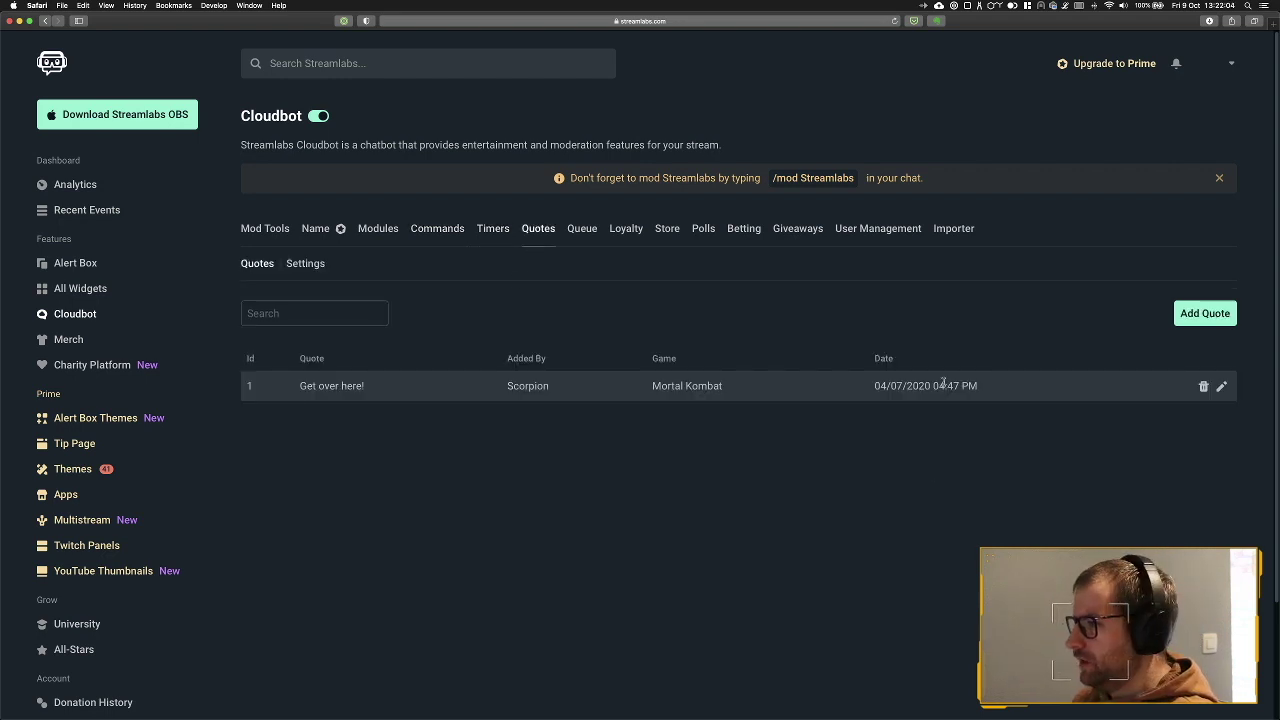
{"action": "left_click", "coordinate": [1203, 388]}
{"action": "left_click", "coordinate": [681, 408]}
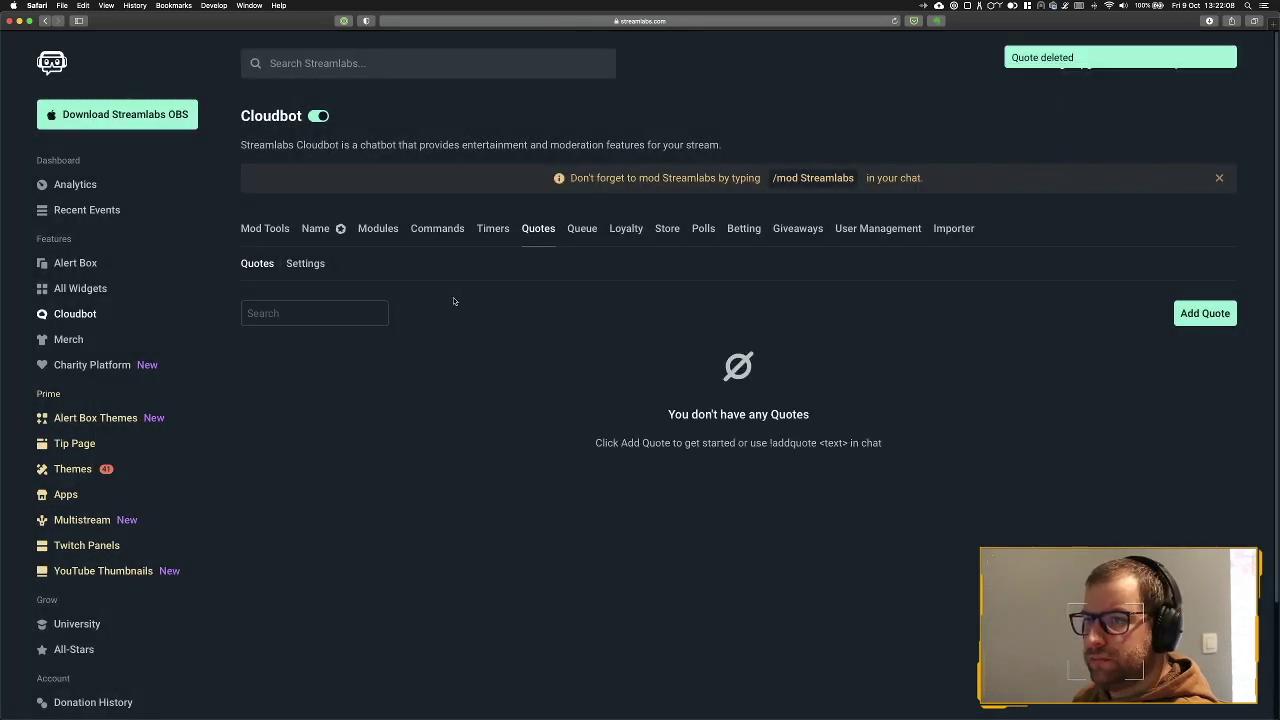
- Check the date format setting for quotes and look at the viewer queue
{"action": "left_click", "coordinate": [305, 265]}
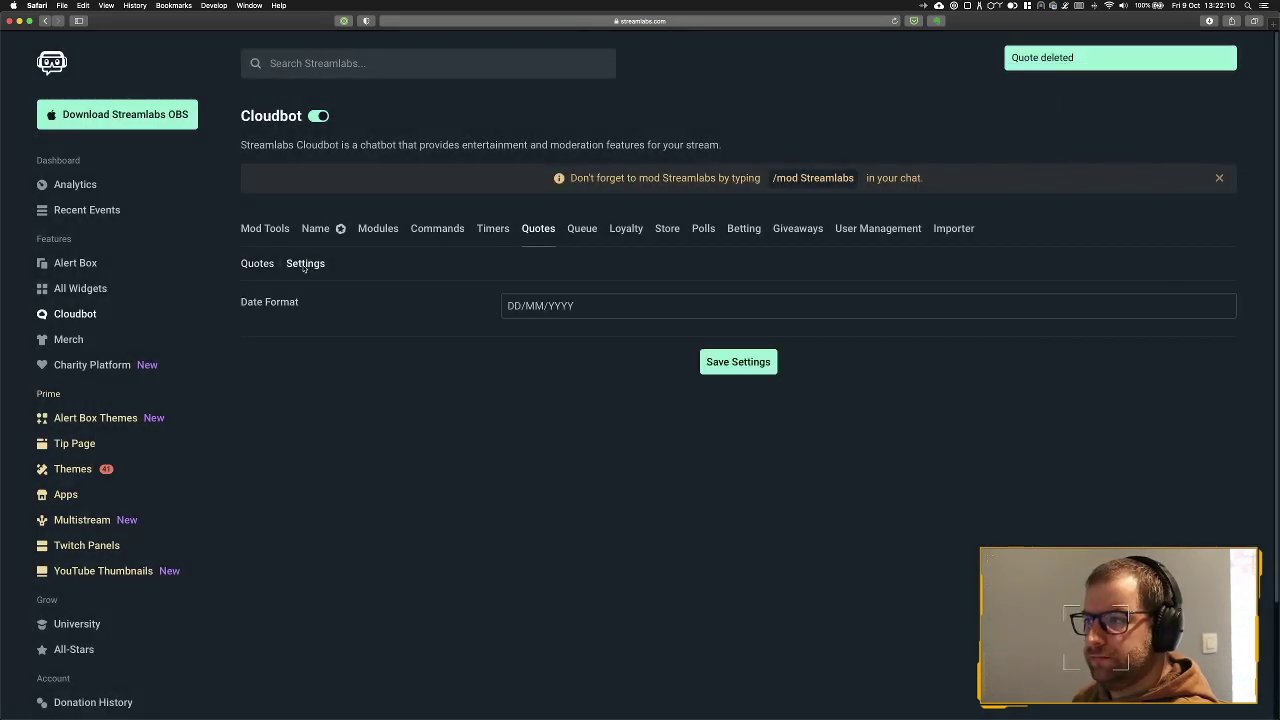
{"action": "left_click", "coordinate": [255, 264]}
{"action": "left_click", "coordinate": [582, 228]}
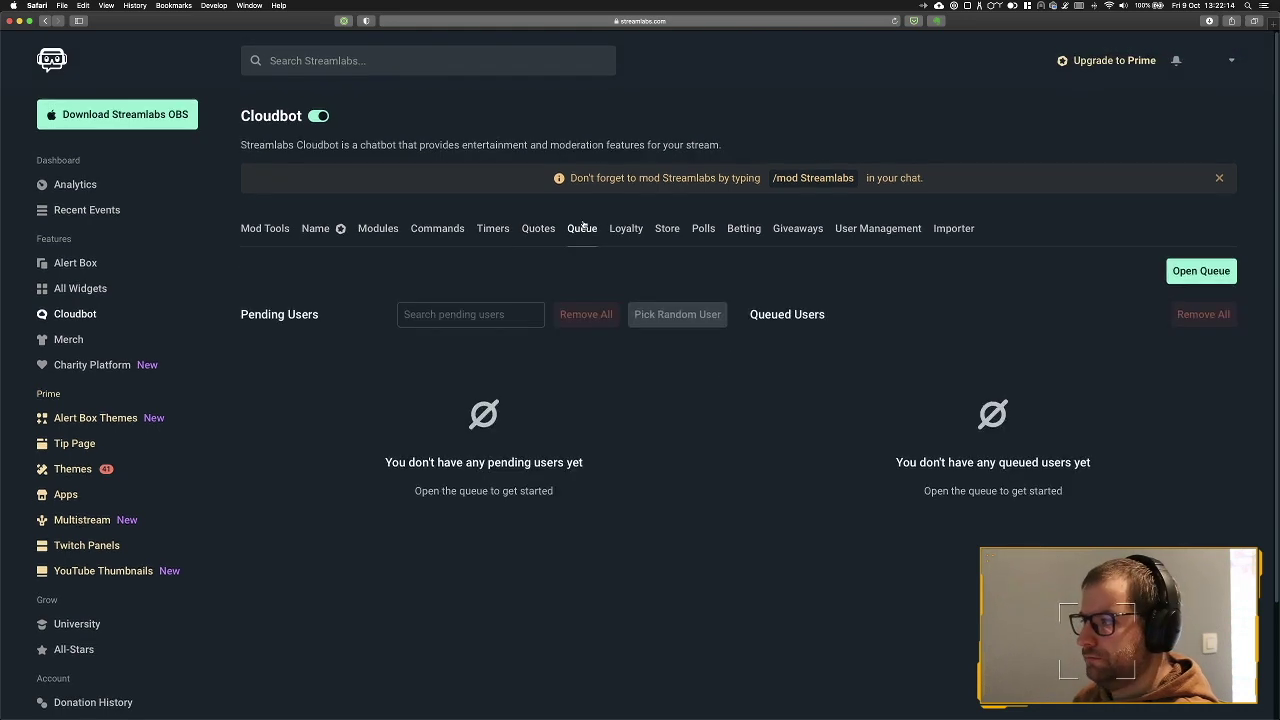
- Look through the list of loyalty users and sort it by points, highest first
{"action": "left_click", "coordinate": [626, 230]}
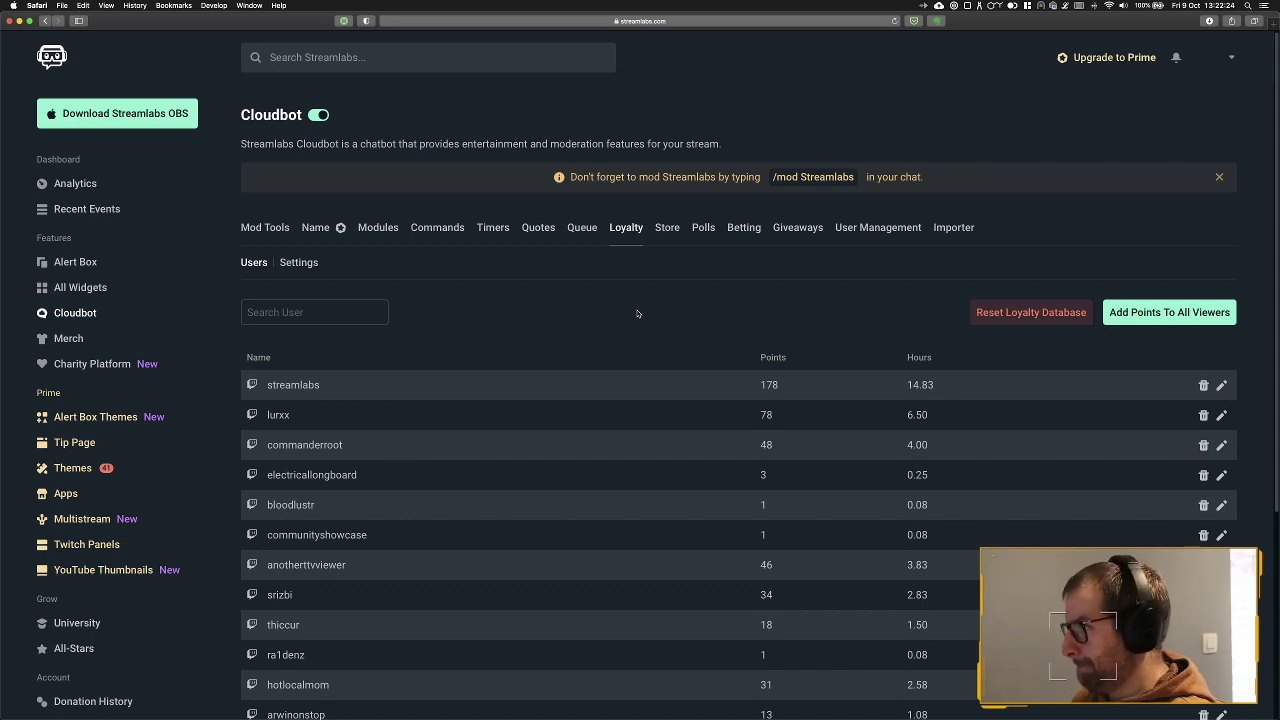
{"action": "scroll", "coordinate": [637, 314], "scroll_direction": "down", "scroll_amount": 3}
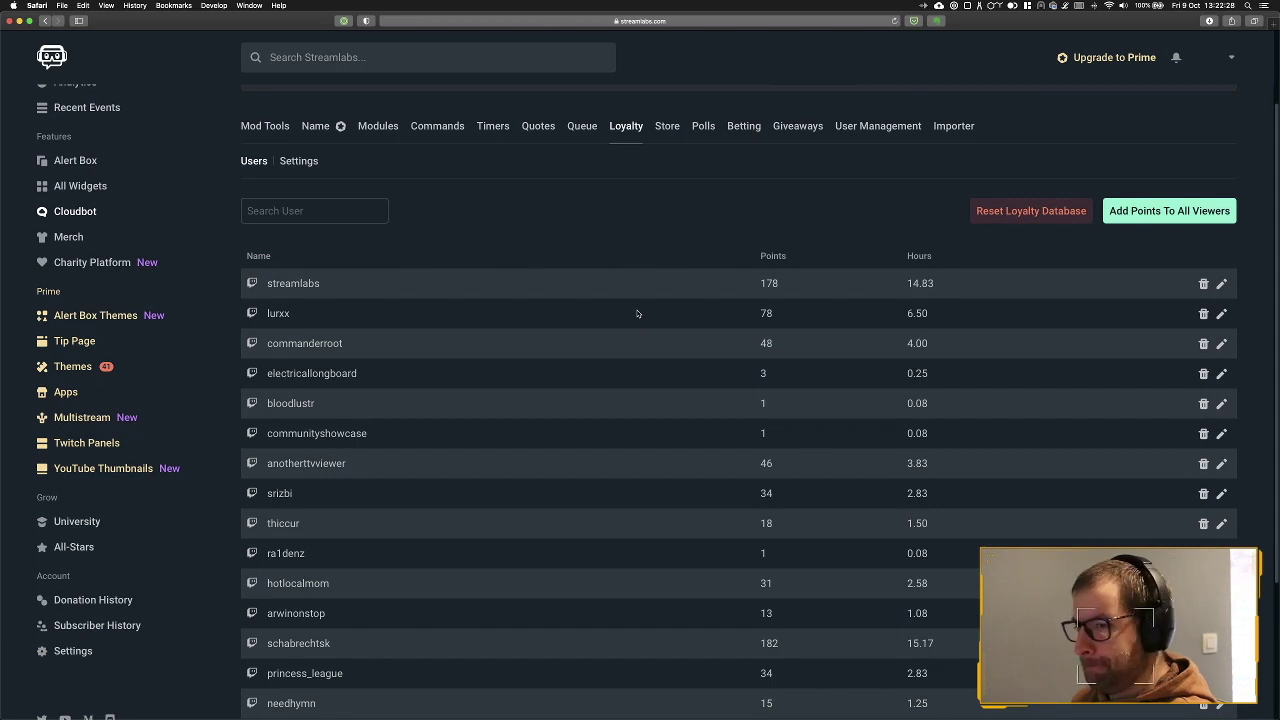
{"action": "scroll", "coordinate": [637, 314], "scroll_direction": "down", "scroll_amount": 5}
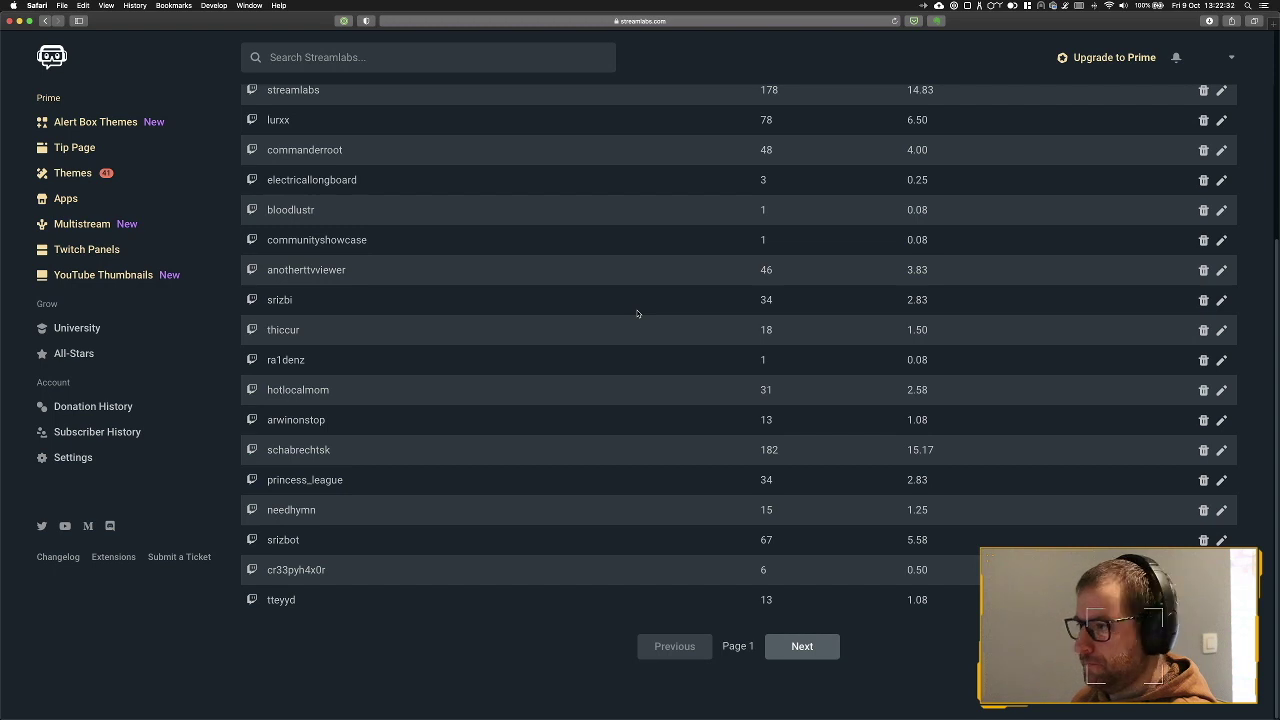
{"action": "scroll", "coordinate": [637, 314], "scroll_direction": "up", "scroll_amount": 8}
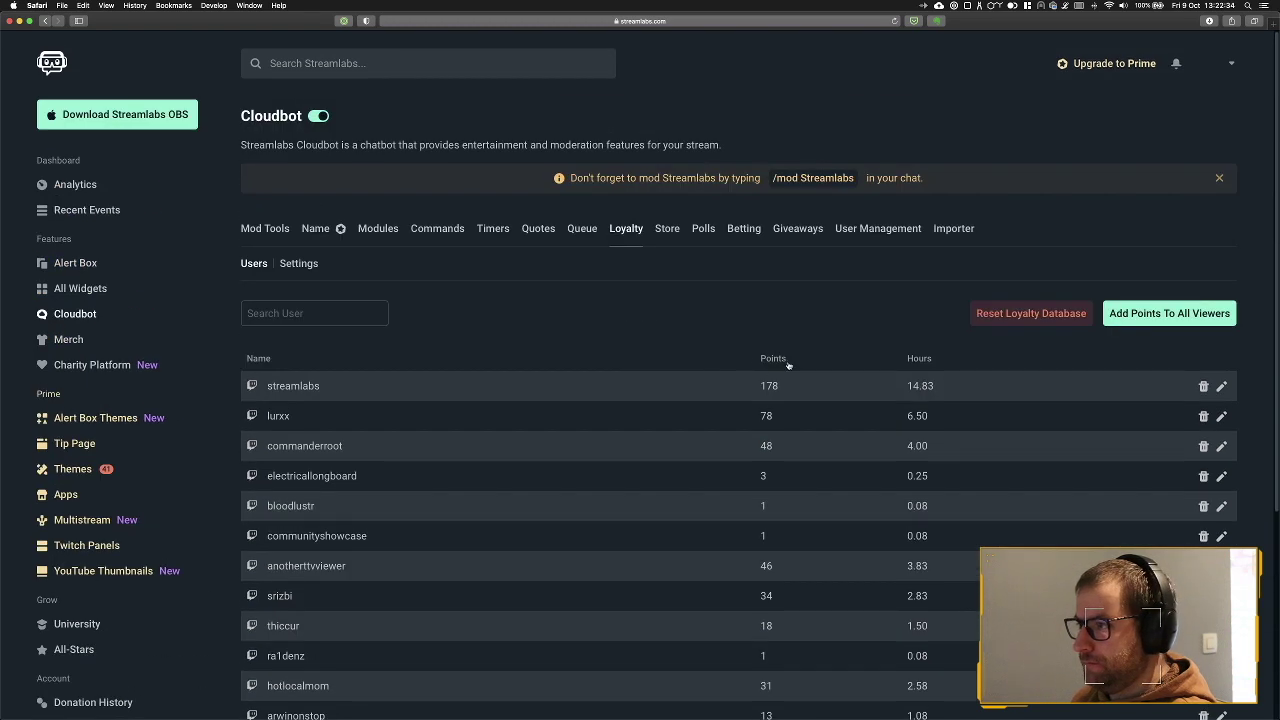
{"action": "left_click", "coordinate": [783, 362]}
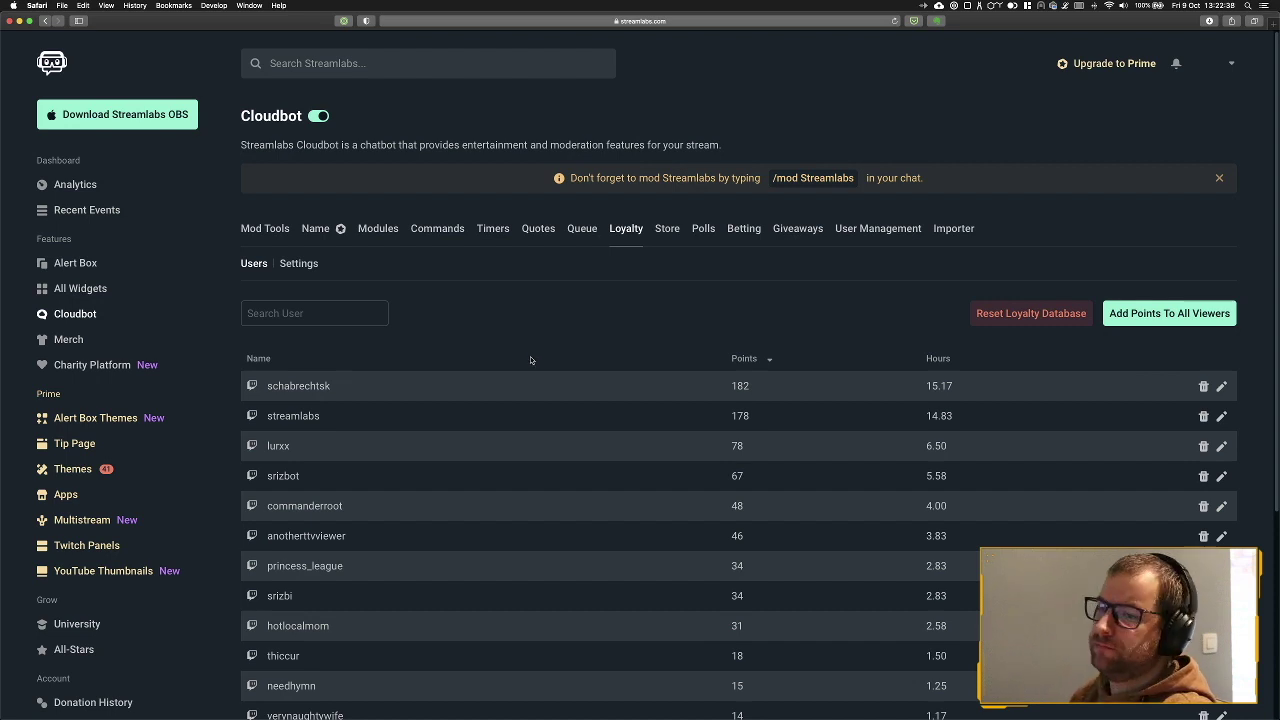
- Examine the loyalty store and the options for creating a new item, without creating one
{"action": "left_click", "coordinate": [666, 228]}
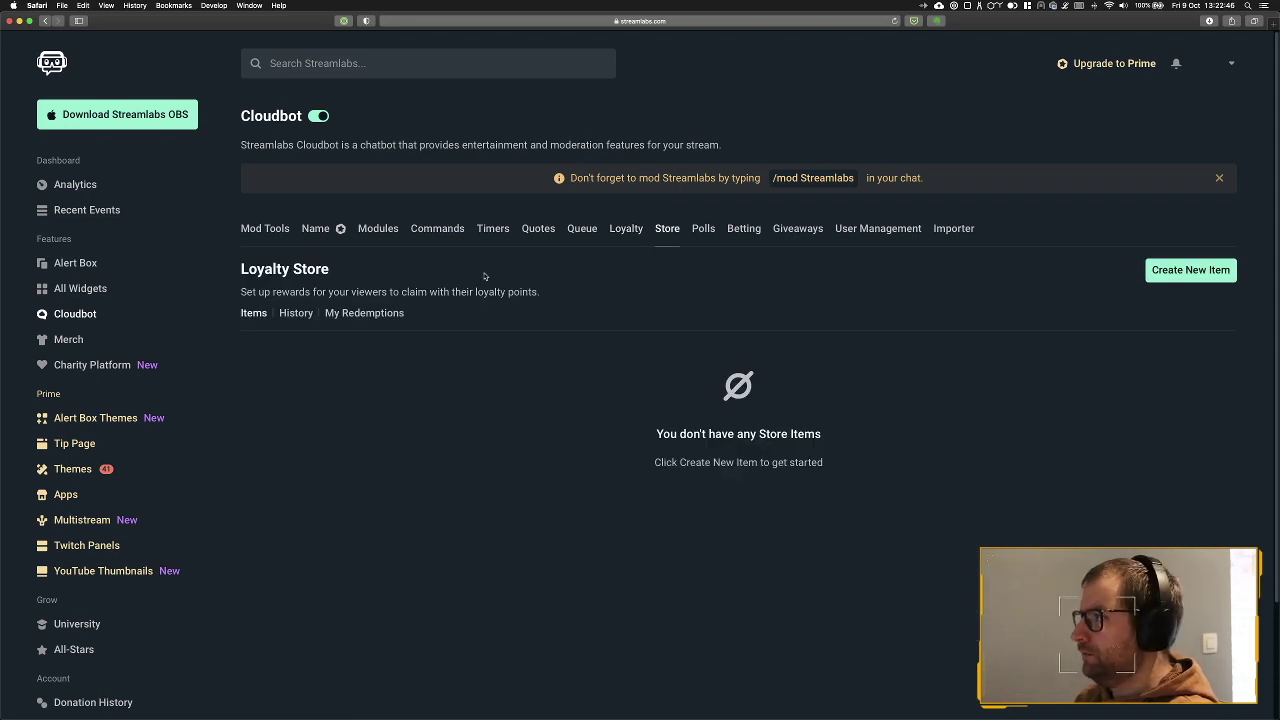
{"action": "left_click", "coordinate": [1191, 272]}
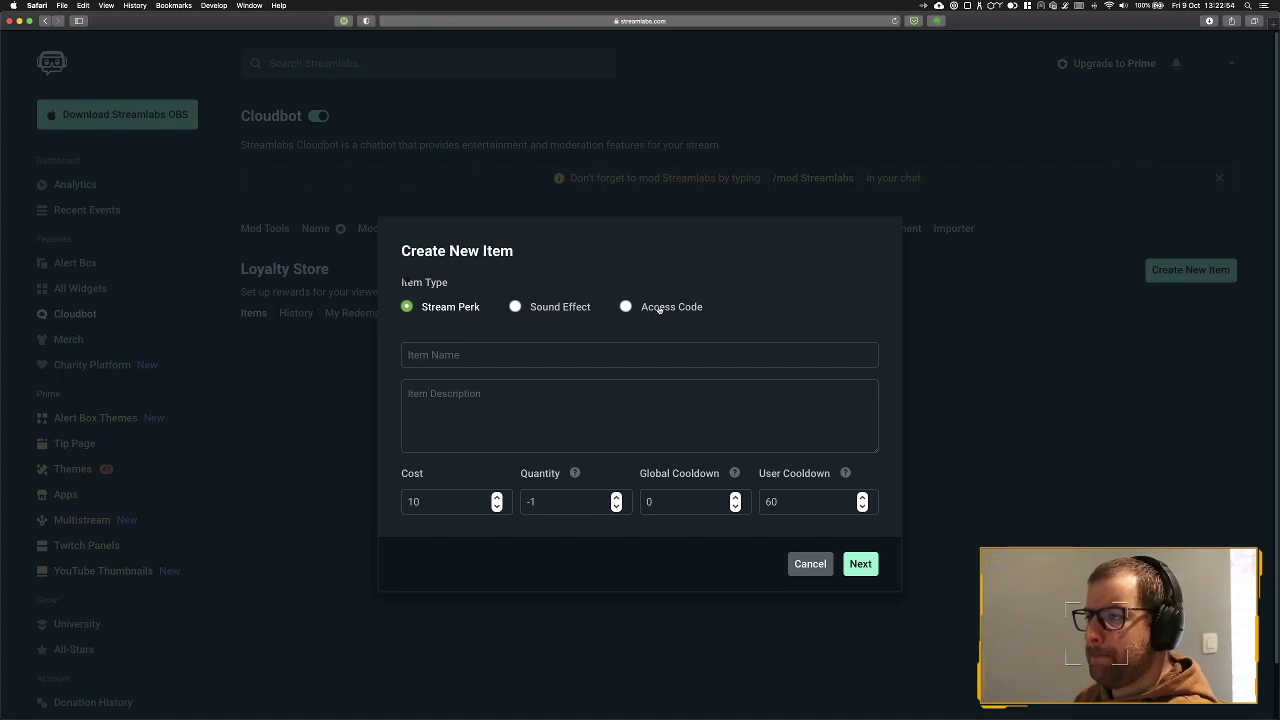
{"action": "left_click", "coordinate": [809, 566]}
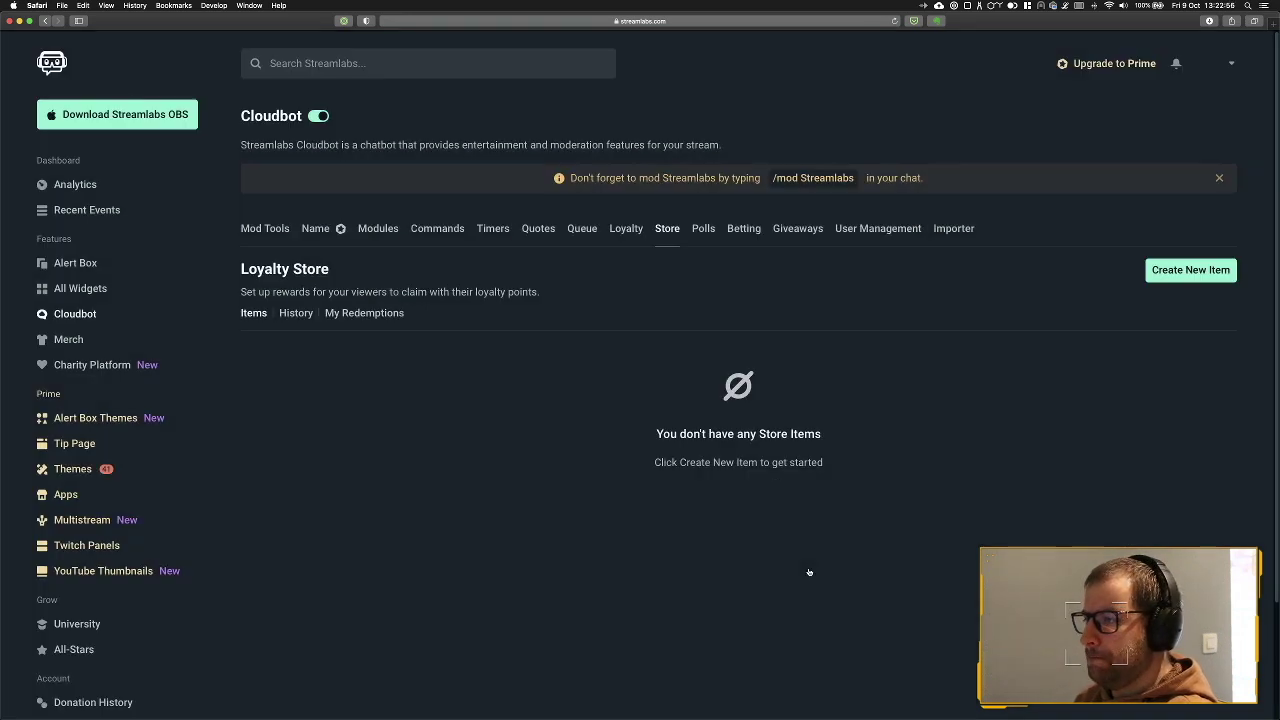
- Look over Cloudbot's polls, betting, giveaways, user management and import options
{"action": "left_click", "coordinate": [703, 229]}
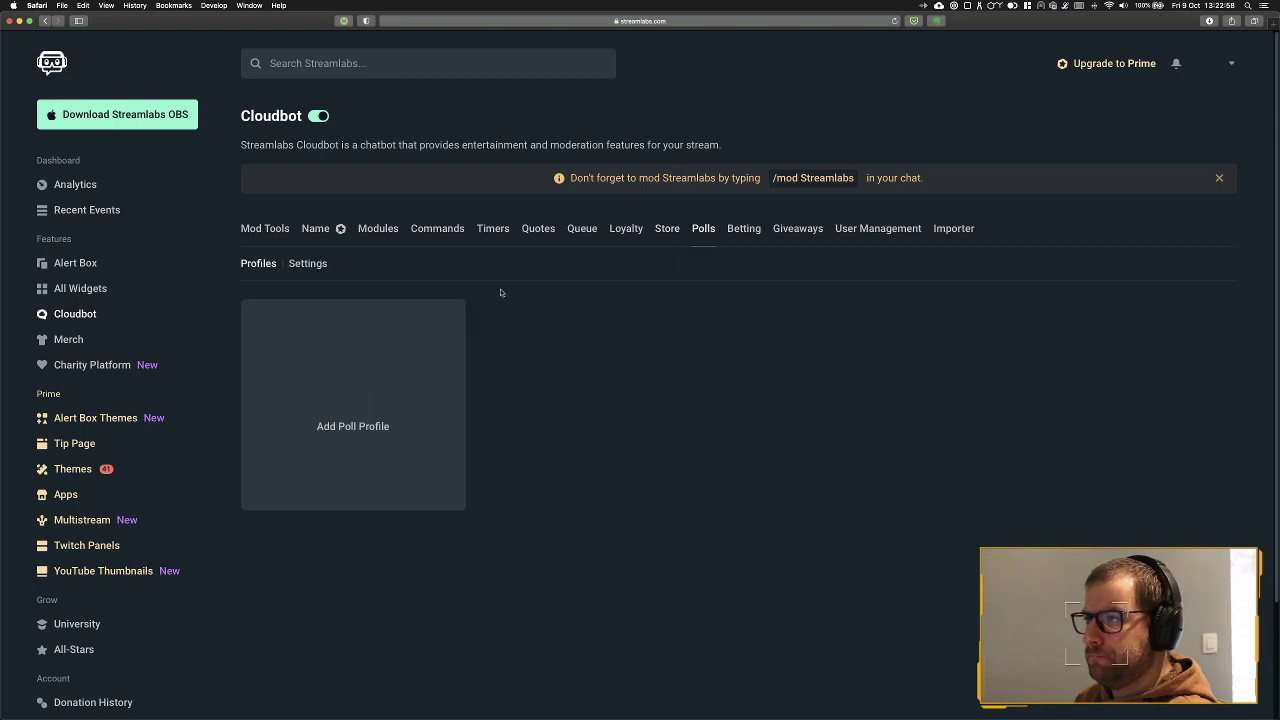
{"action": "left_click", "coordinate": [740, 230]}
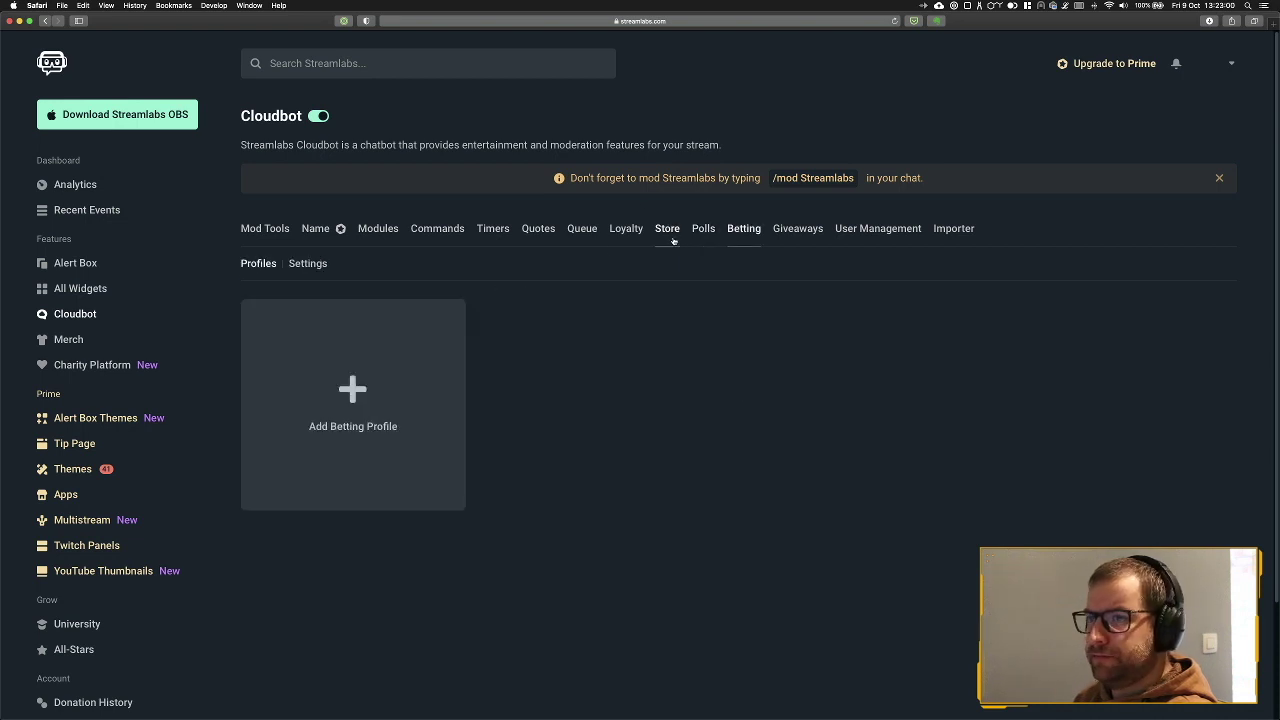
{"action": "left_click", "coordinate": [790, 236]}
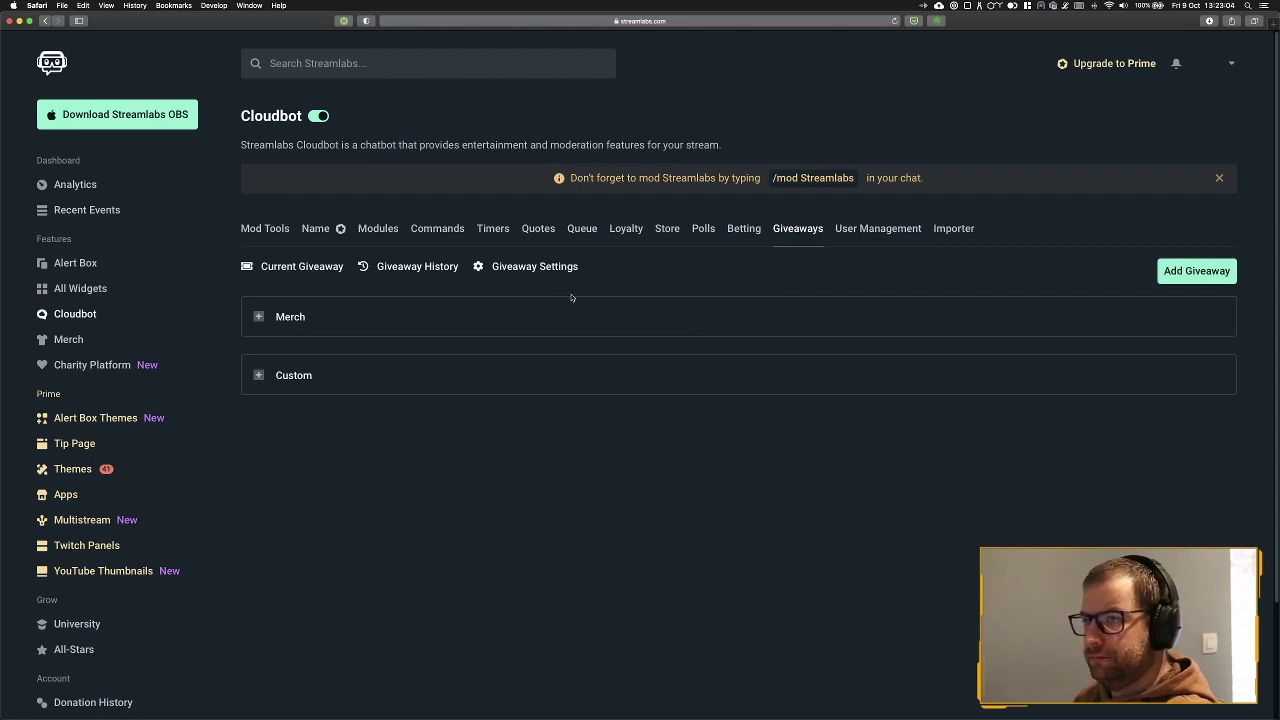
{"action": "scroll", "coordinate": [571, 297], "scroll_direction": "down", "scroll_amount": 1}
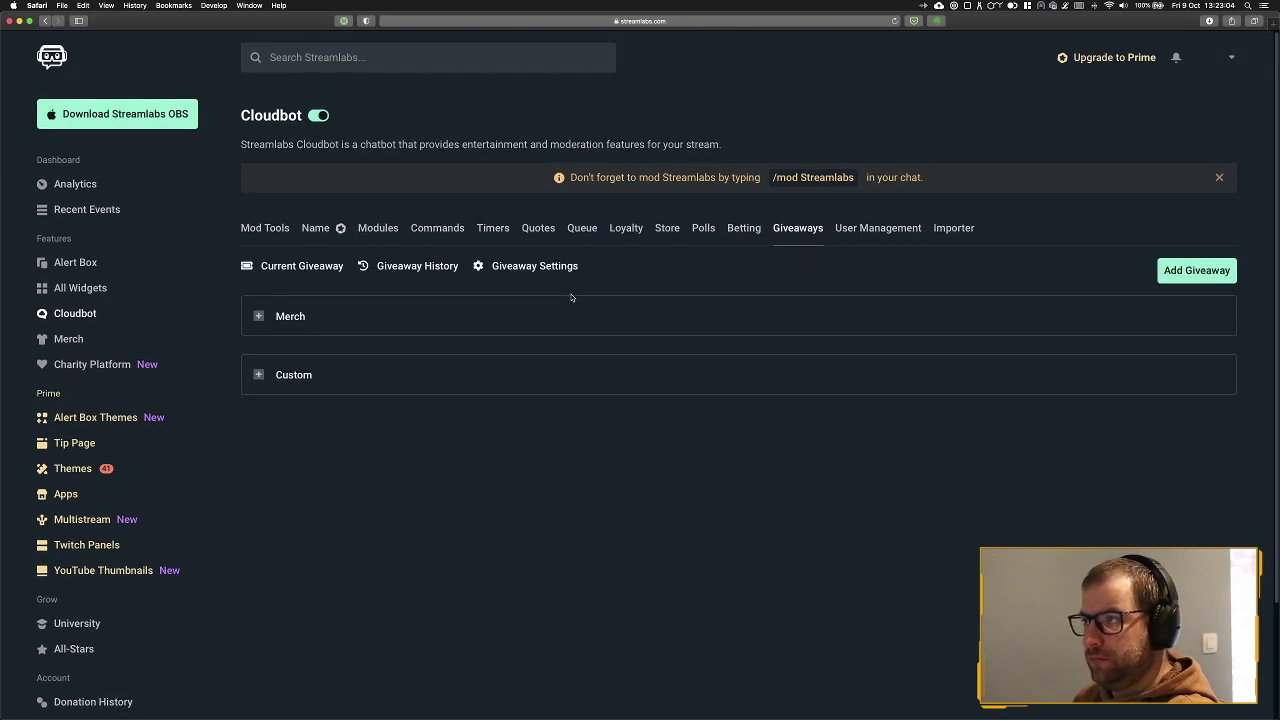
{"action": "left_click", "coordinate": [862, 242]}
{"action": "left_click", "coordinate": [953, 228]}
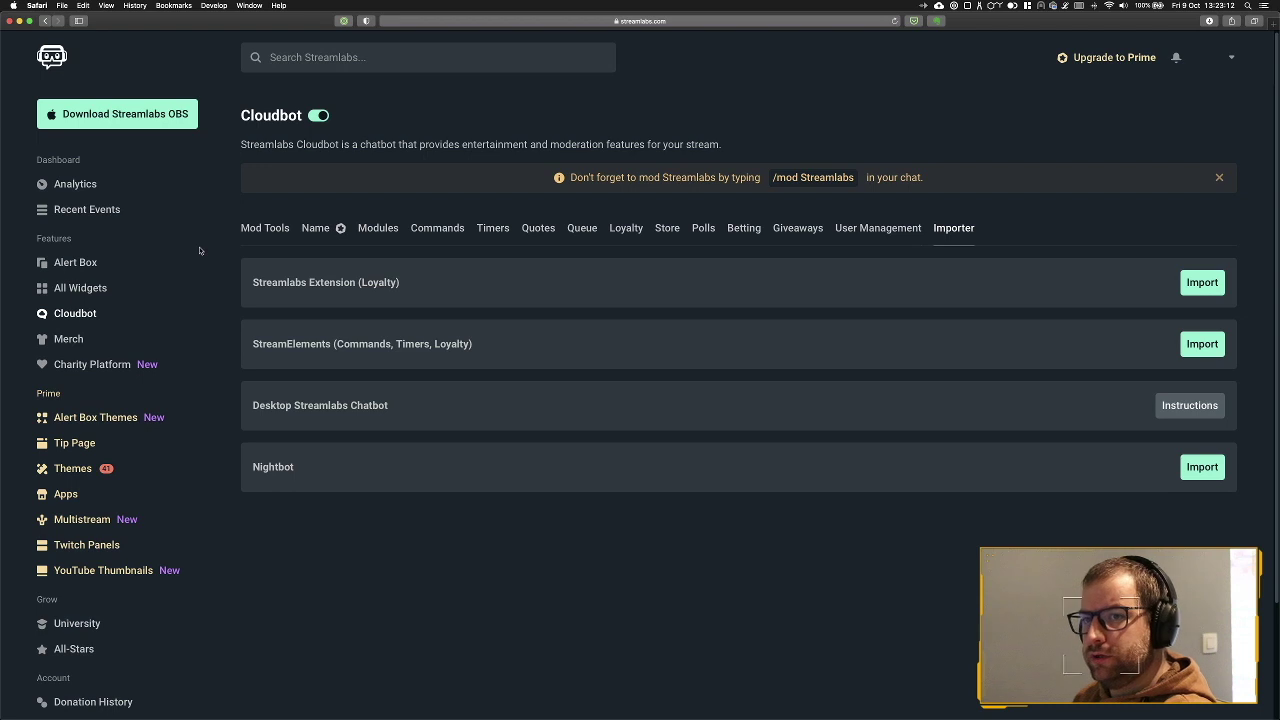
- Return to the list of custom chat commands
{"action": "left_click", "coordinate": [449, 232]}
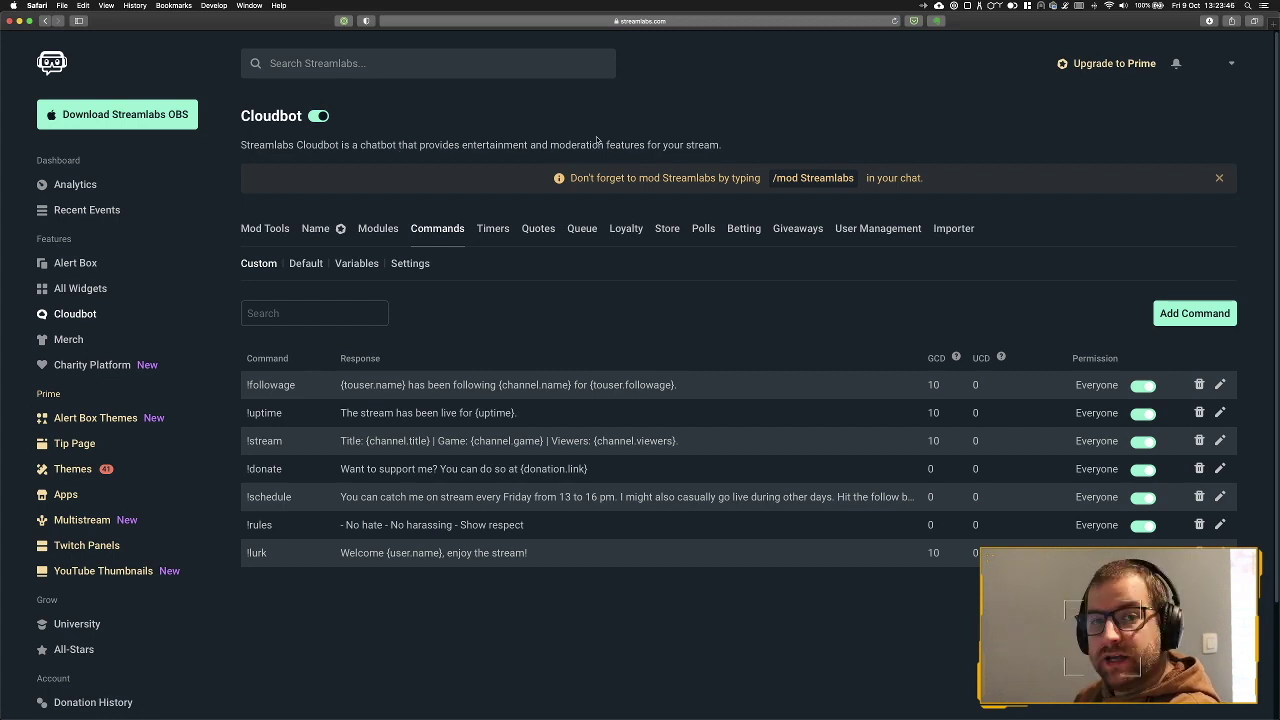
{"action": "mouse_move", "coordinate": [780, 716]}
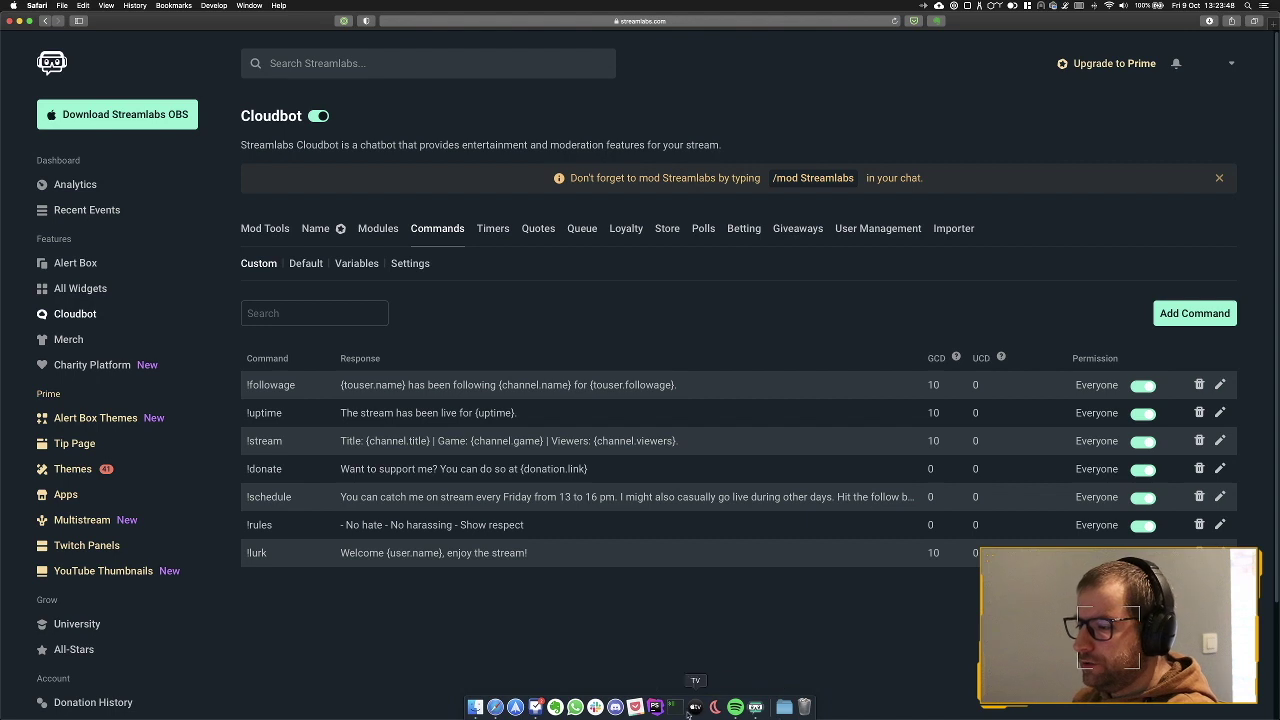